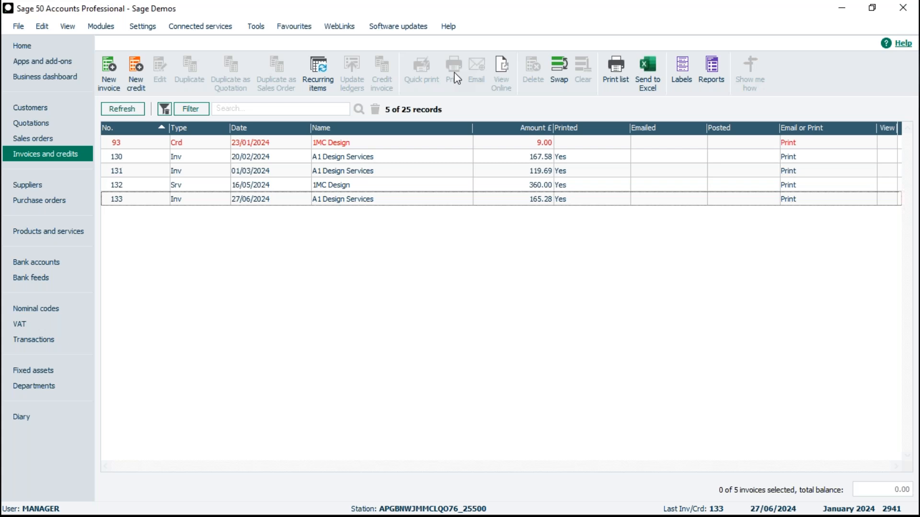
# Step: Select the A1 Design Services invoice dated 27/06/2024 and open the full list of print layouts for it
pyautogui.click(316, 203)
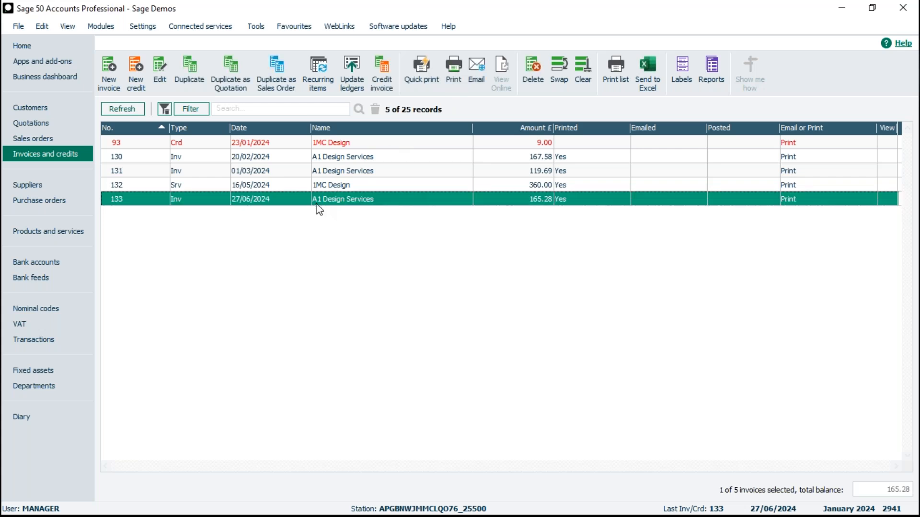
pyautogui.click(456, 71)
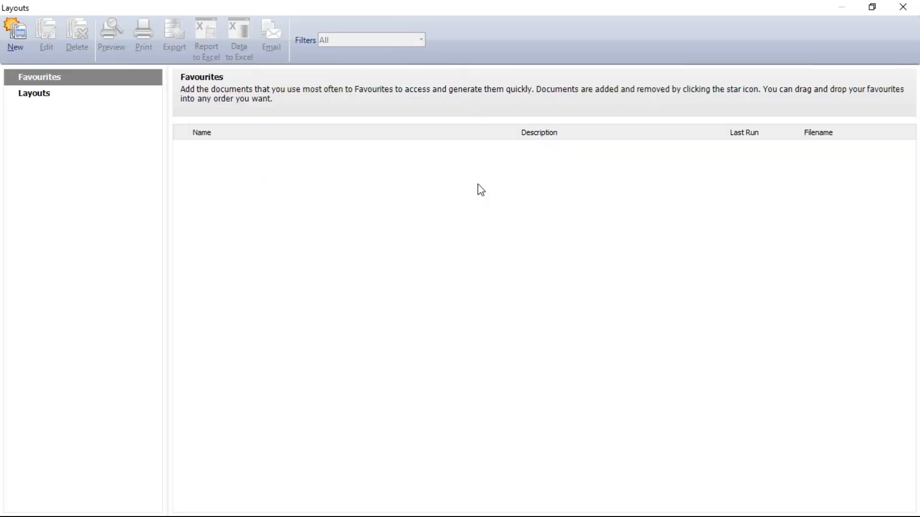
pyautogui.click(45, 98)
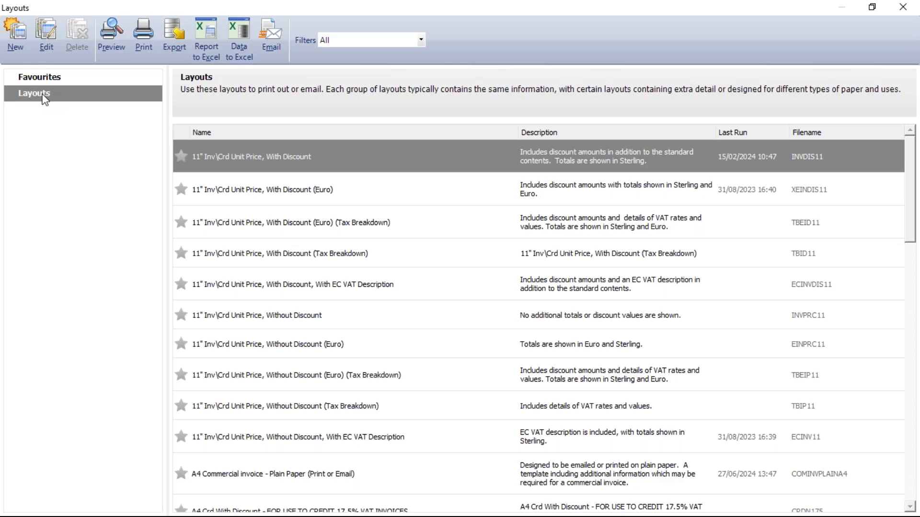
# Step: Look through the whole list of invoice layouts, comparing the 11", A4, self seal and e-mail formats
pyautogui.moveTo(442, 230)
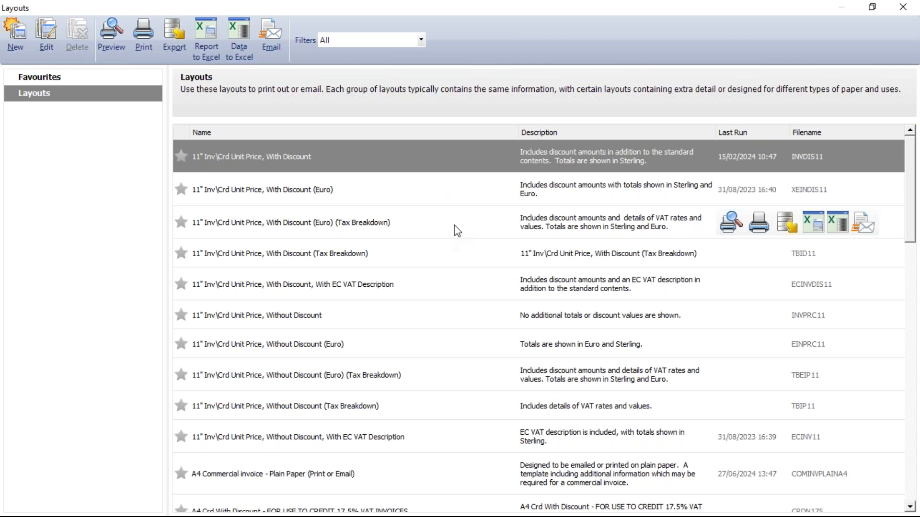
pyautogui.moveTo(199, 170)
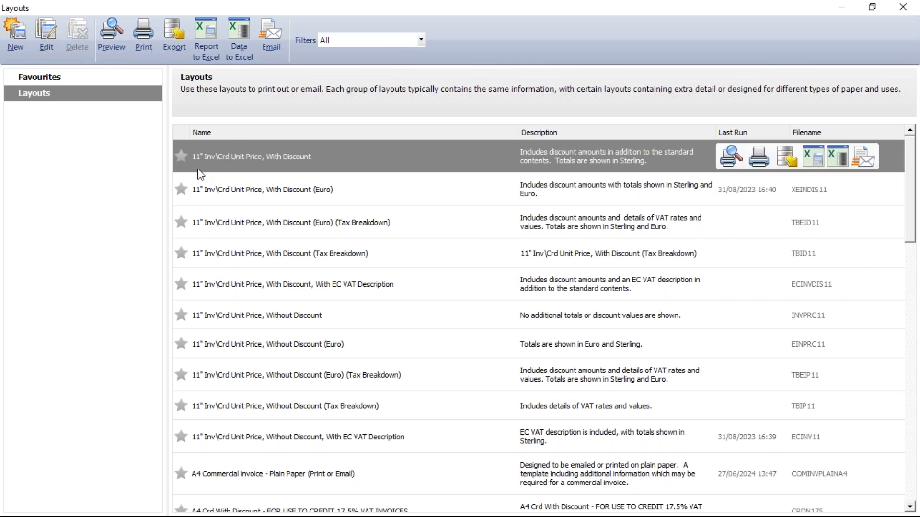
pyautogui.moveTo(212, 446)
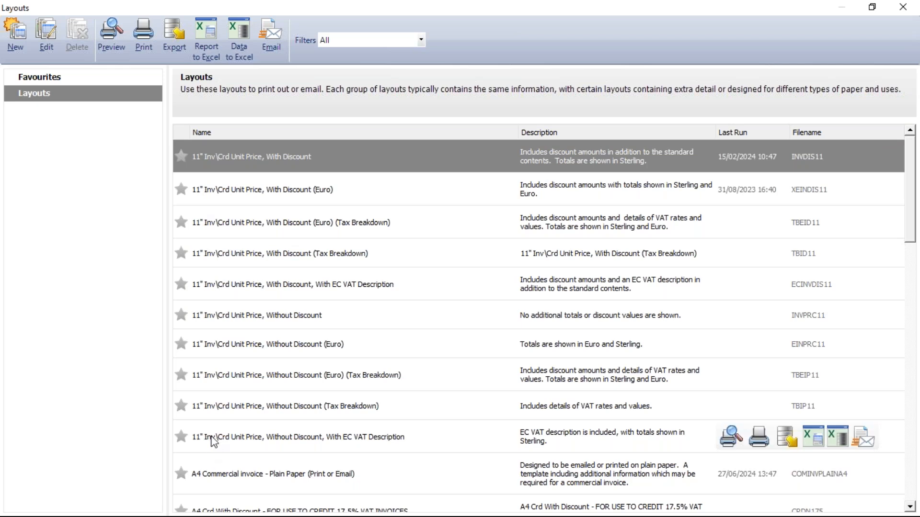
pyautogui.scroll(-3, 212, 437)
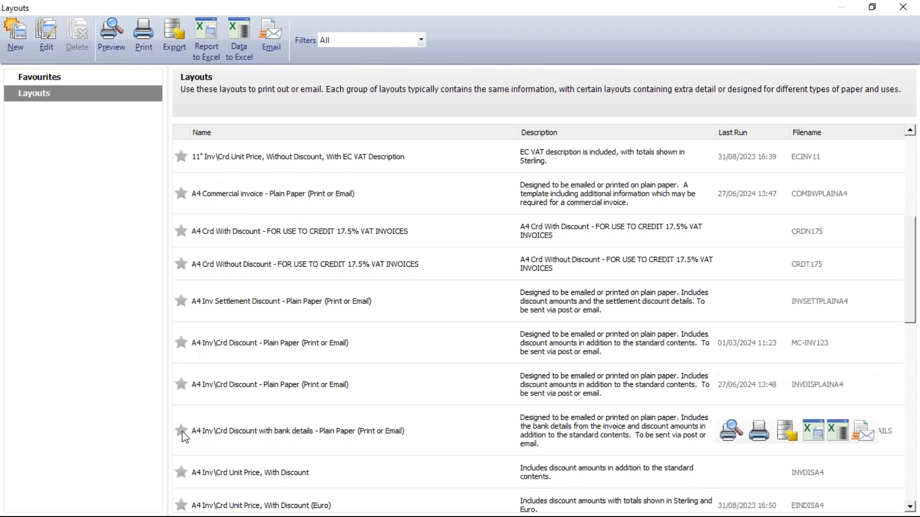
pyautogui.moveTo(197, 469)
pyautogui.scroll(-10, 217, 463)
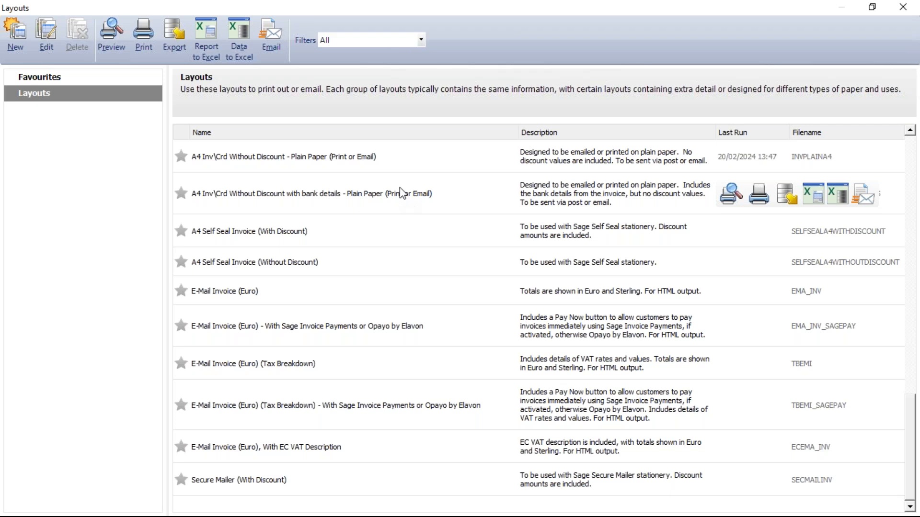
pyautogui.scroll(5, 399, 210)
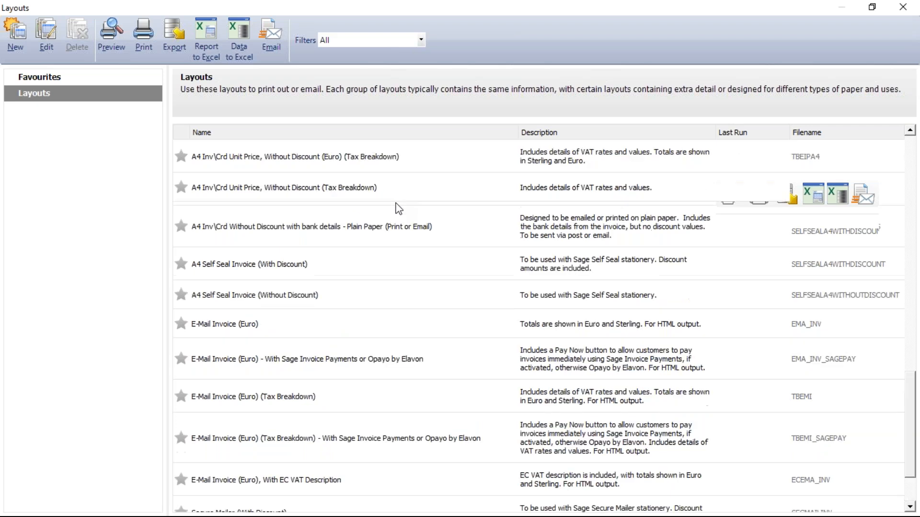
pyautogui.scroll(3, 391, 207)
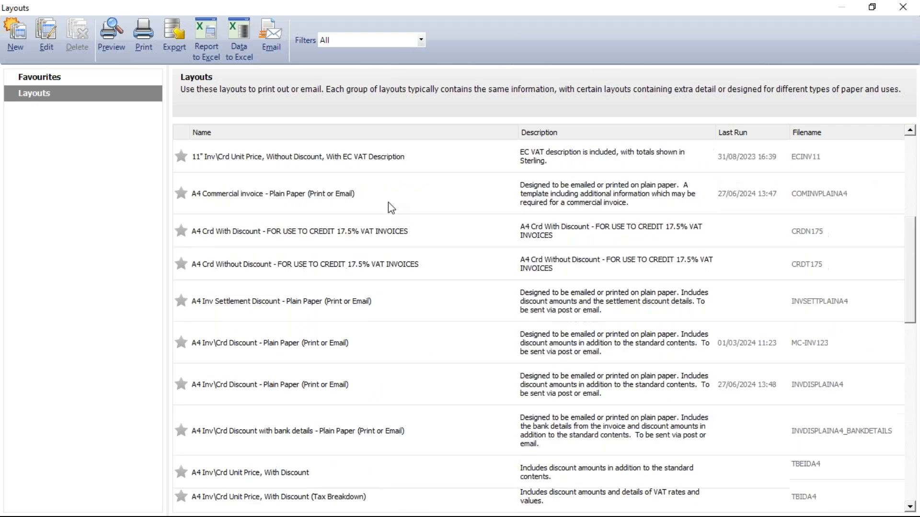
pyautogui.scroll(3, 388, 207)
pyautogui.scroll(2, 384, 200)
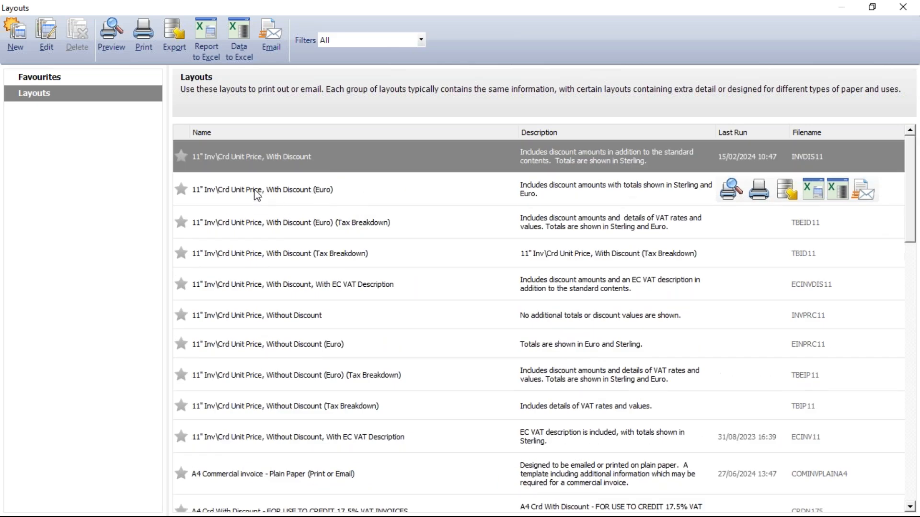
# Step: Preview the invoice with the 11" Inv\Crd Unit Price, With Discount (Euro) layout and close the preview
pyautogui.click(249, 194)
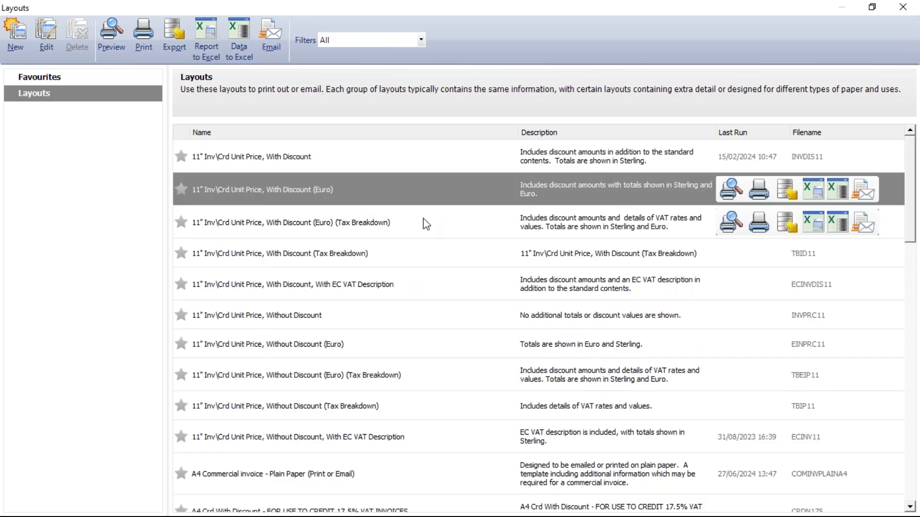
pyautogui.click(730, 190)
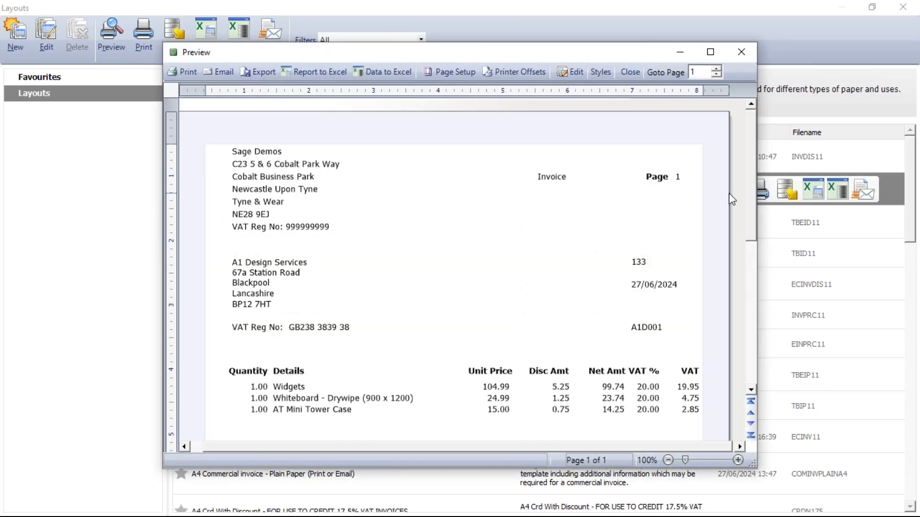
pyautogui.click(627, 71)
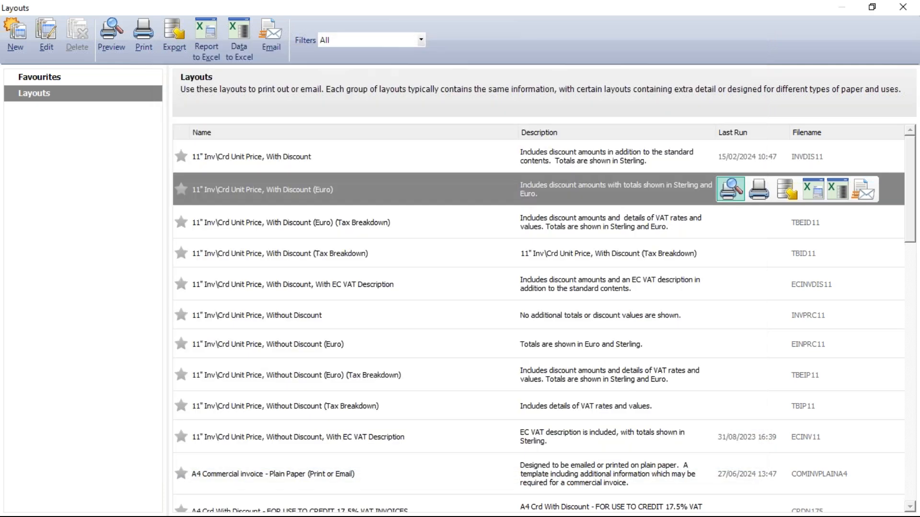
# Step: Preview the invoice full screen with the A4 Inv\Crd Unit Price, Without Discount layout, and add that layout to the favourites
pyautogui.scroll(-5, 380, 406)
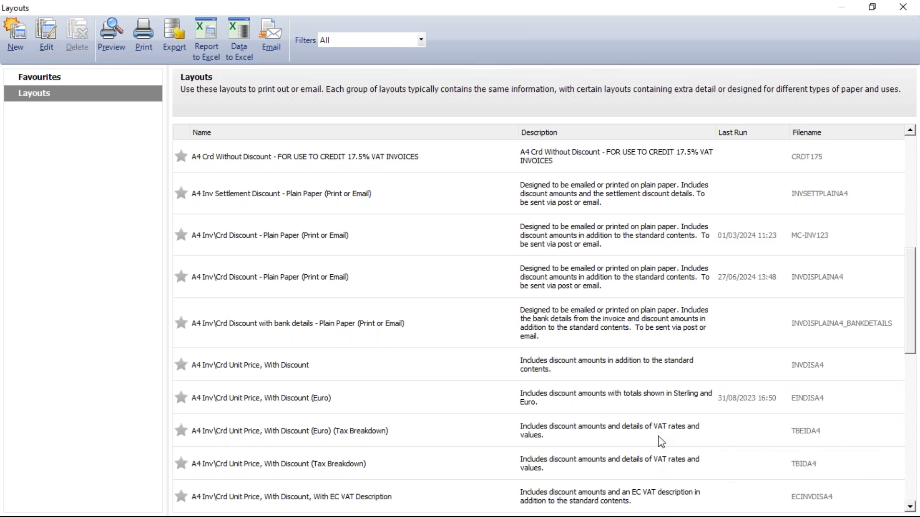
pyautogui.moveTo(762, 242)
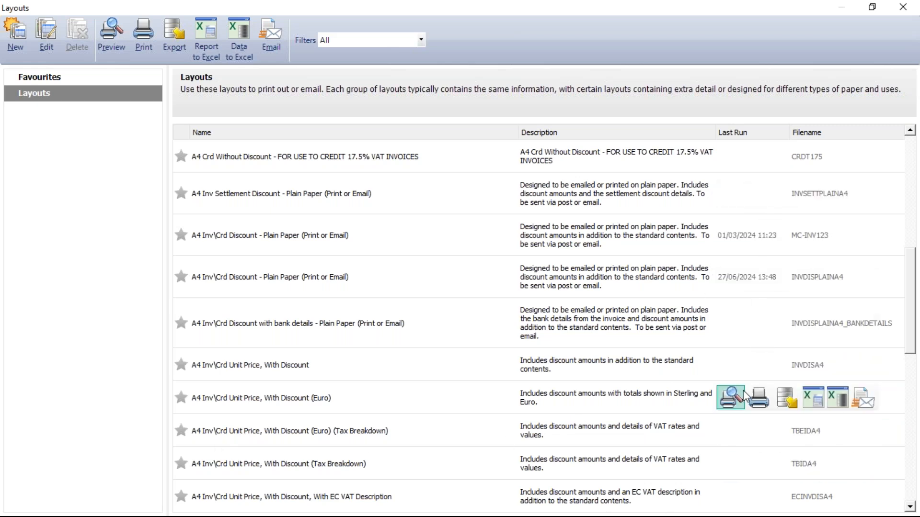
pyautogui.scroll(-2, 602, 360)
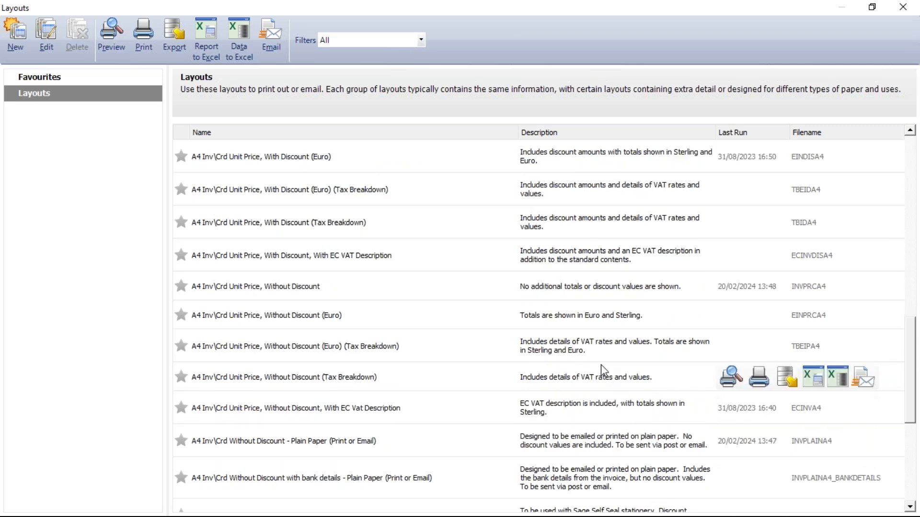
pyautogui.click(355, 287)
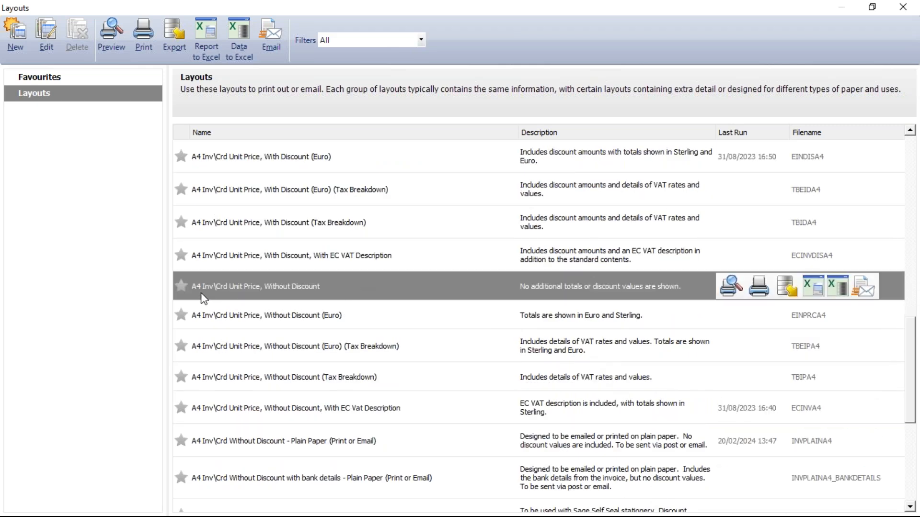
pyautogui.click(726, 288)
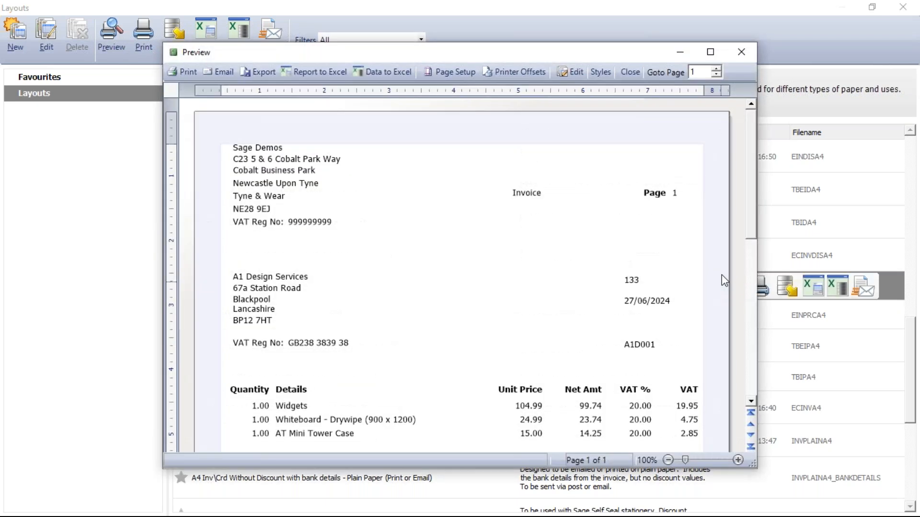
pyautogui.click(711, 52)
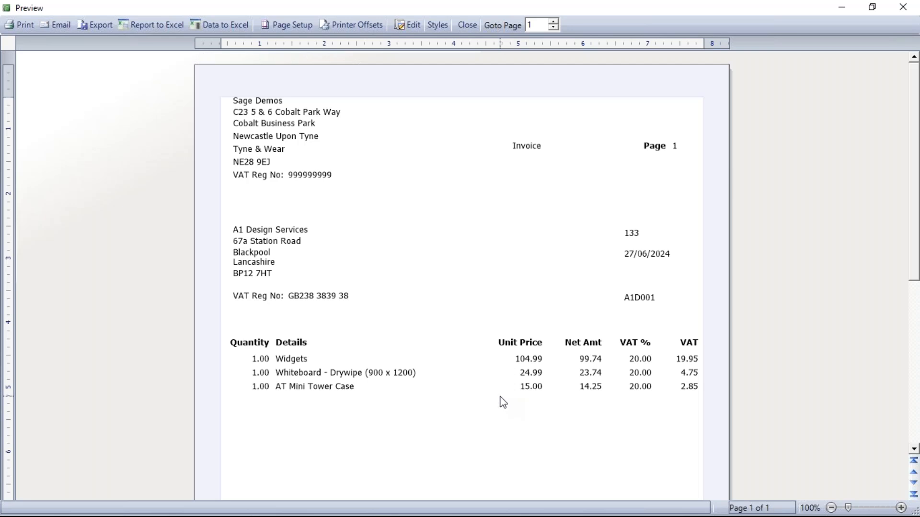
pyautogui.click(467, 25)
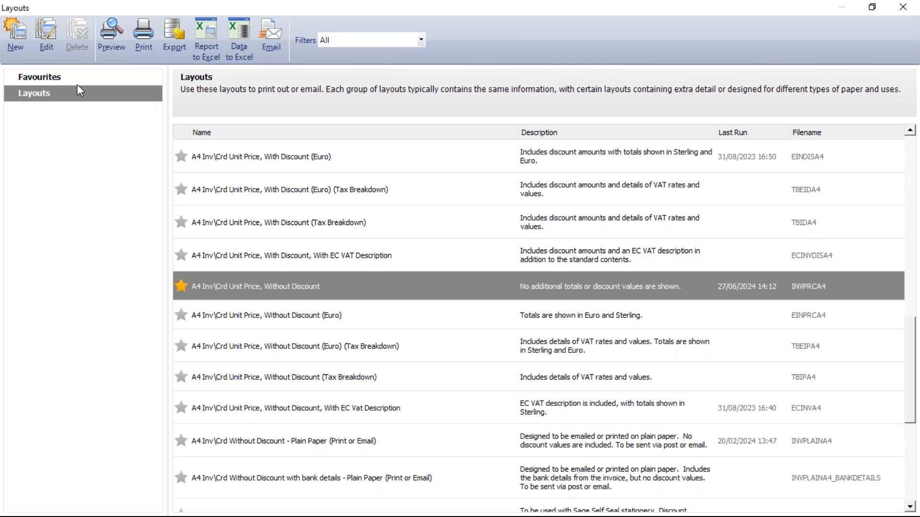
# Step: View the list of favourite layouts and close the layouts window
pyautogui.click(47, 75)
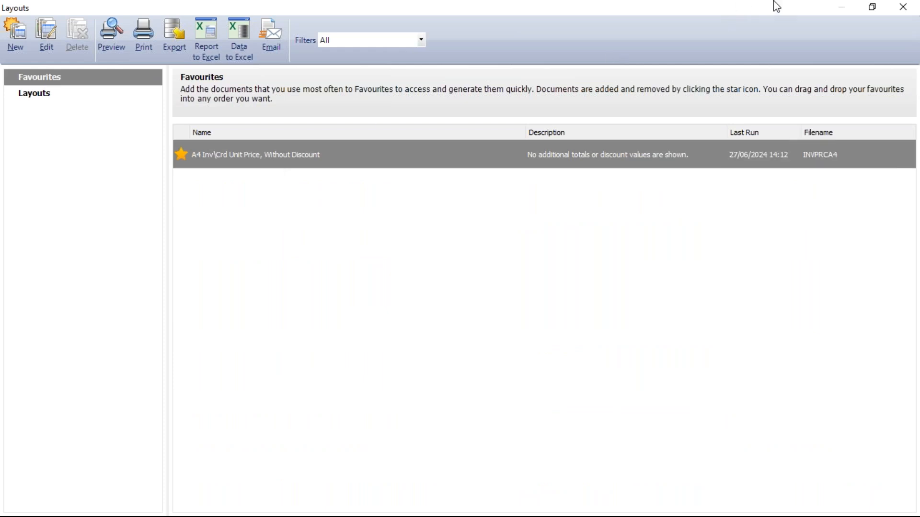
pyautogui.click(903, 7)
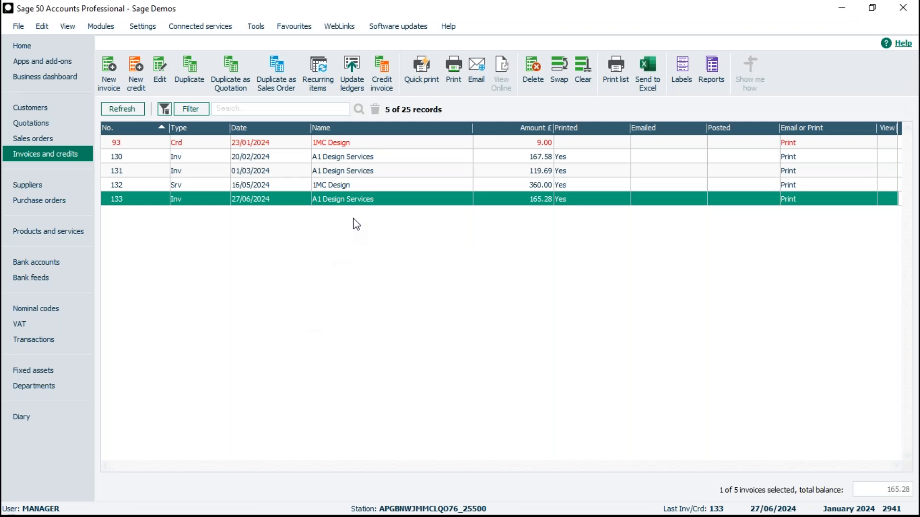
# Step: Reopen the print layouts for the selected invoice and open the favourite A4 Inv\Crd Unit Price, Without Discount layout for editing
pyautogui.click(453, 68)
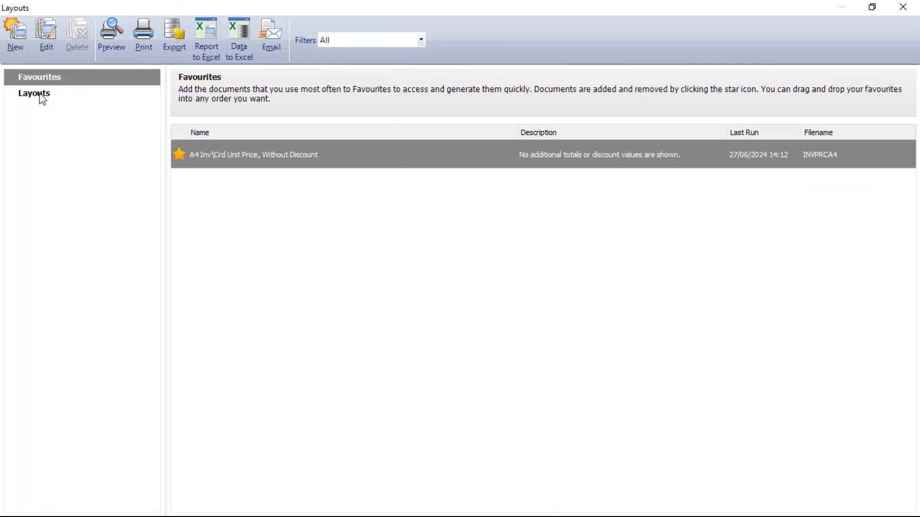
pyautogui.click(42, 99)
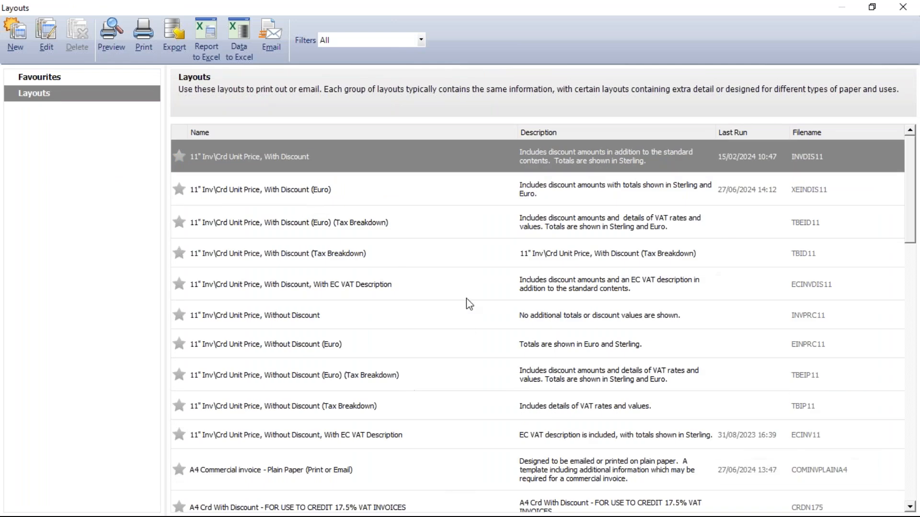
pyautogui.click(66, 80)
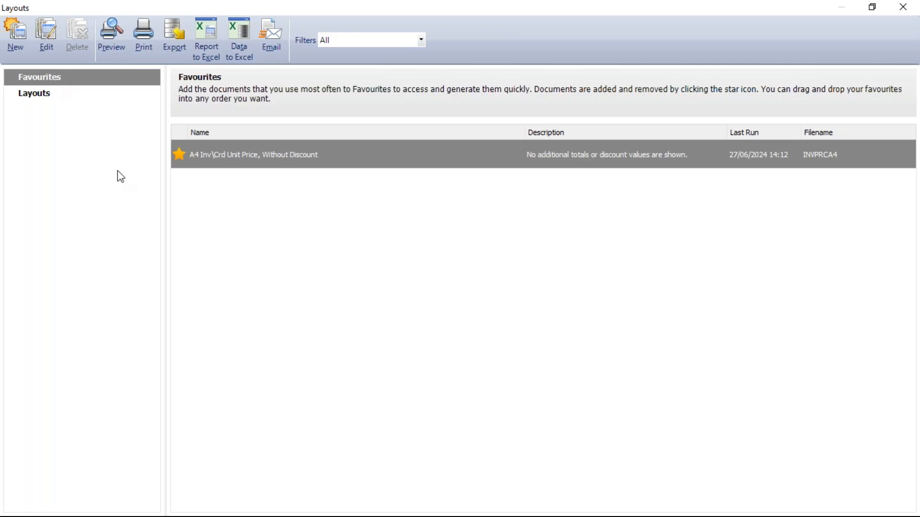
pyautogui.moveTo(262, 158)
pyautogui.click(50, 34)
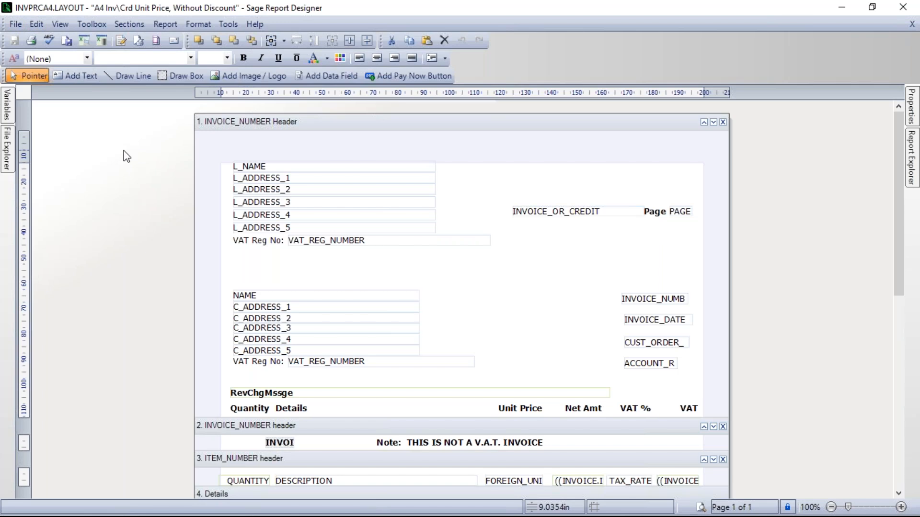
# Step: Set both the report name and the report description of the layout to Sage Invoice in its report properties
pyautogui.click(173, 25)
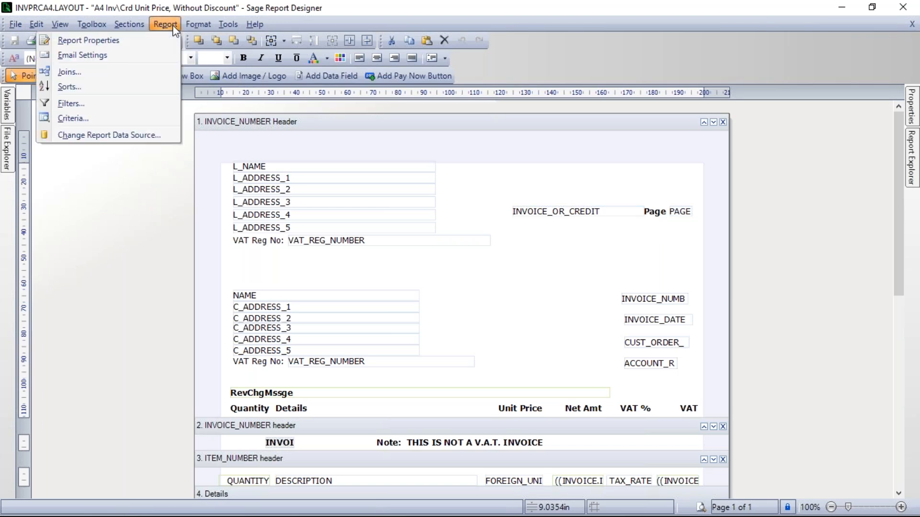
pyautogui.click(91, 41)
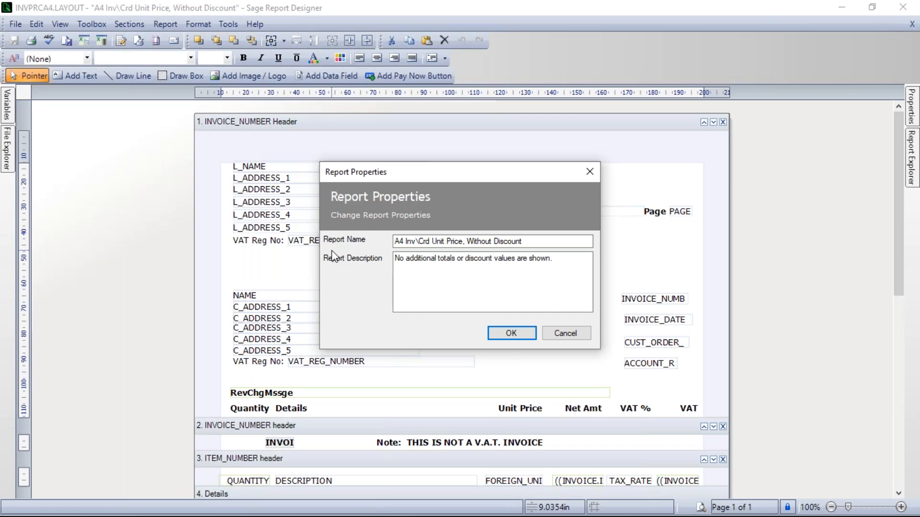
pyautogui.click(524, 243)
pyautogui.moveTo(524, 243); pyautogui.dragTo(386, 243)
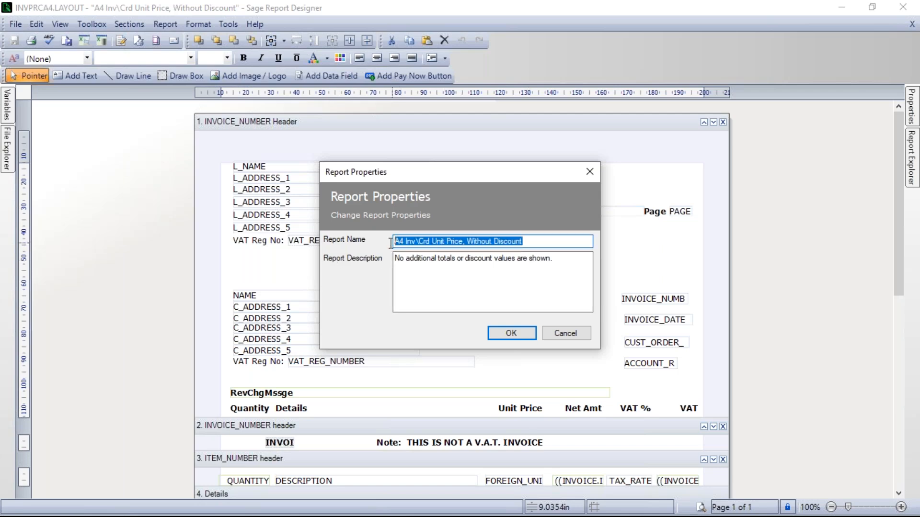
pyautogui.write('Sage ')
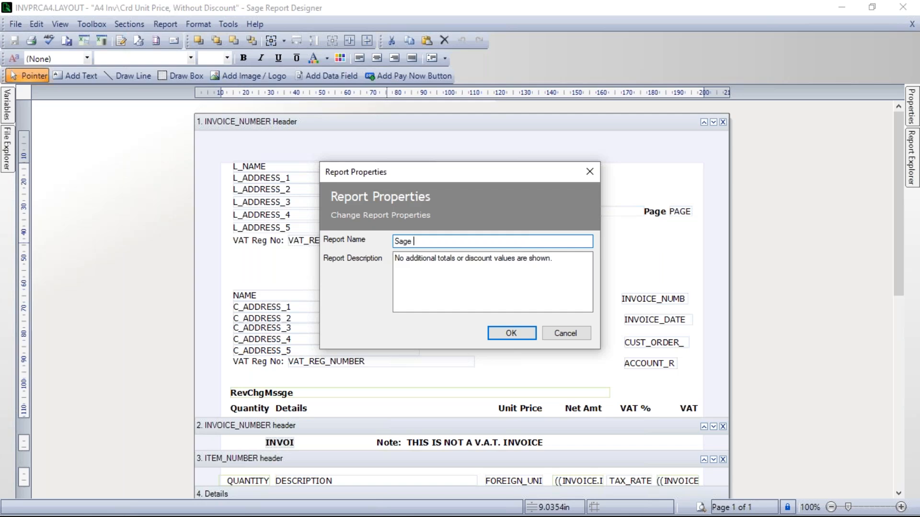
pyautogui.write('Invoice')
pyautogui.press('Tab')
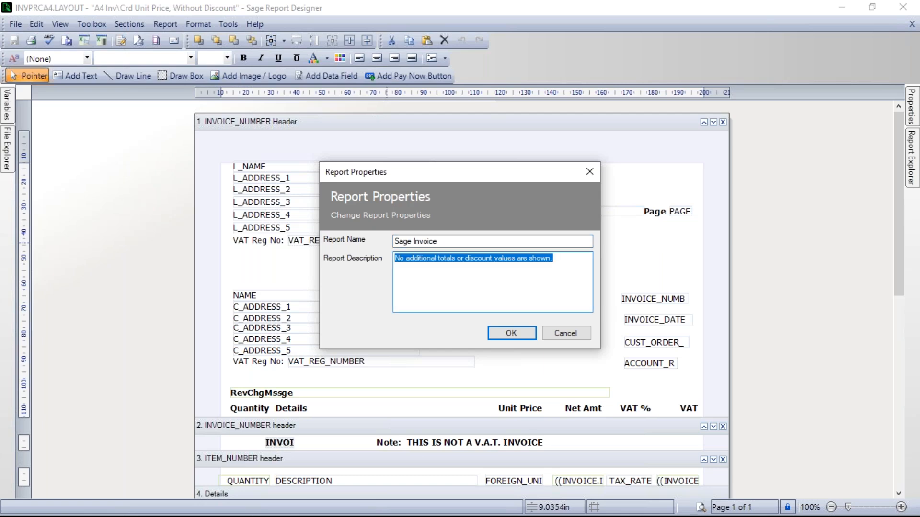
pyautogui.write('Sage Invoice')
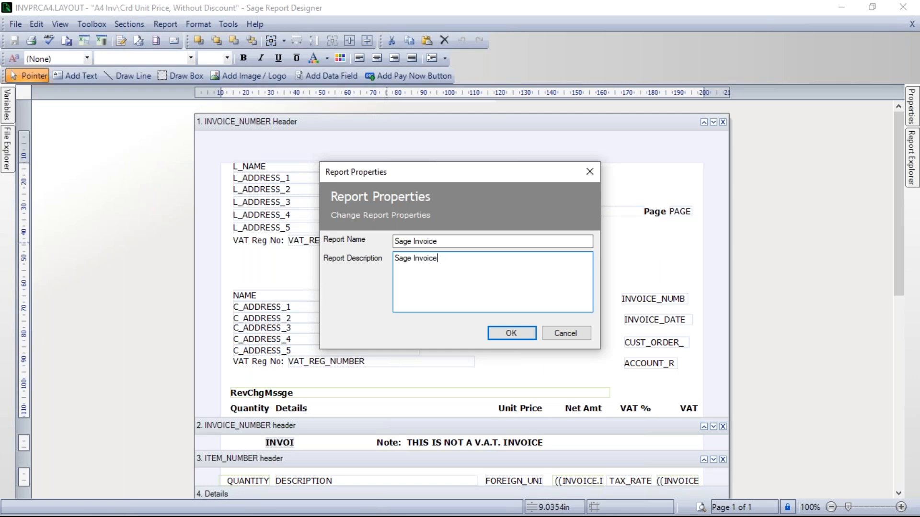
pyautogui.click(513, 336)
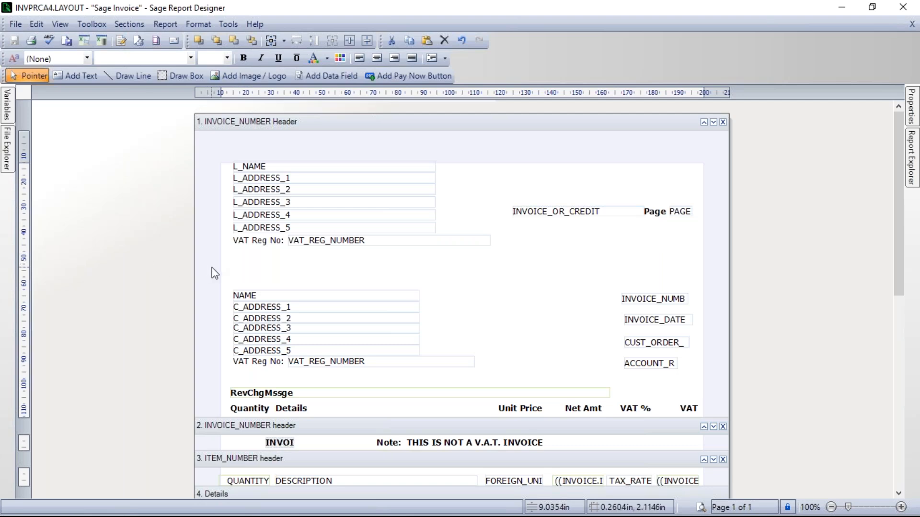
# Step: Save the layout as a new layout file named Sage-Invoice, and close the report designer and the layouts window
pyautogui.click(16, 25)
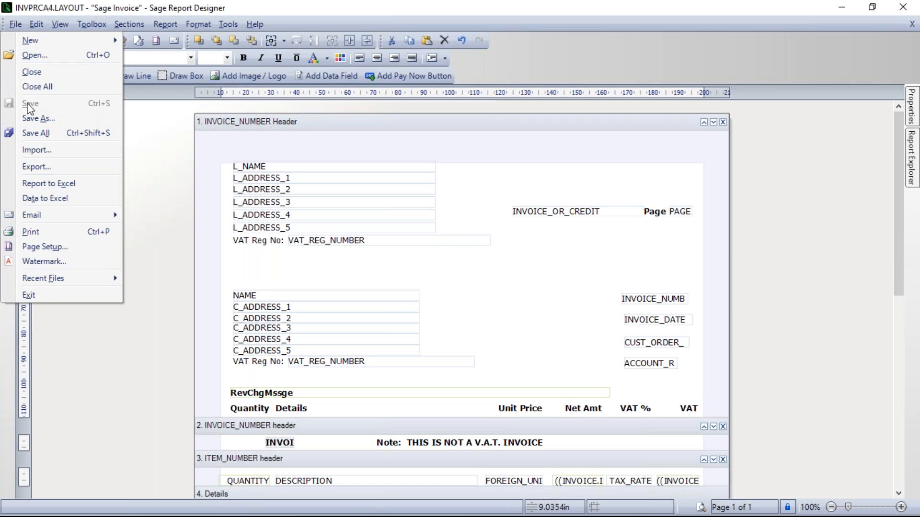
pyautogui.click(32, 120)
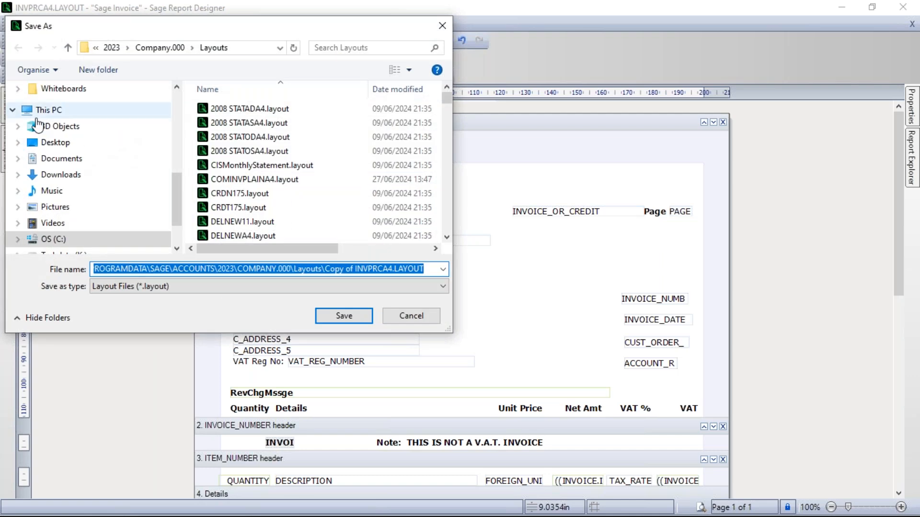
pyautogui.write('Sage')
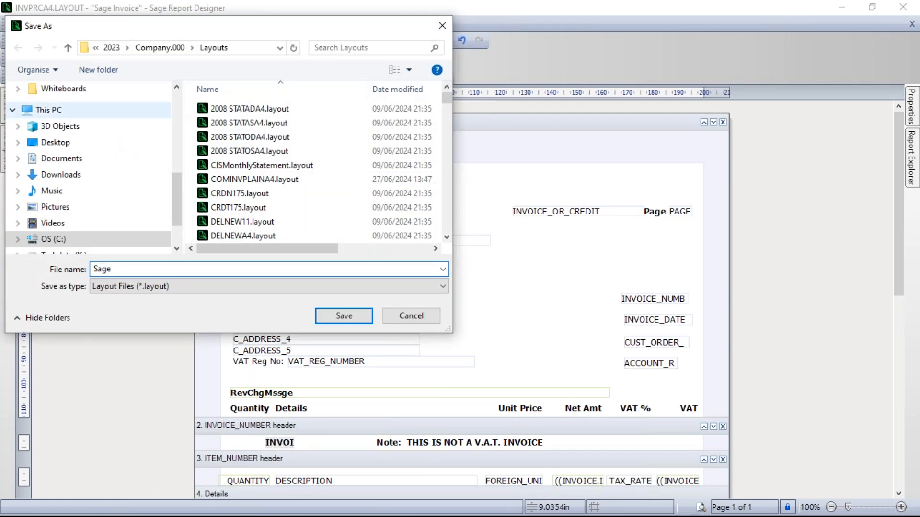
pyautogui.write('-Invoice')
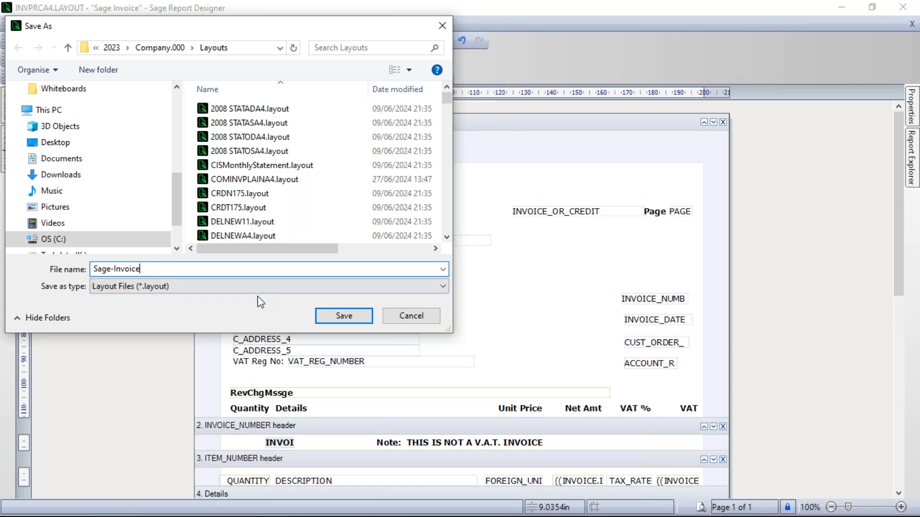
pyautogui.click(345, 315)
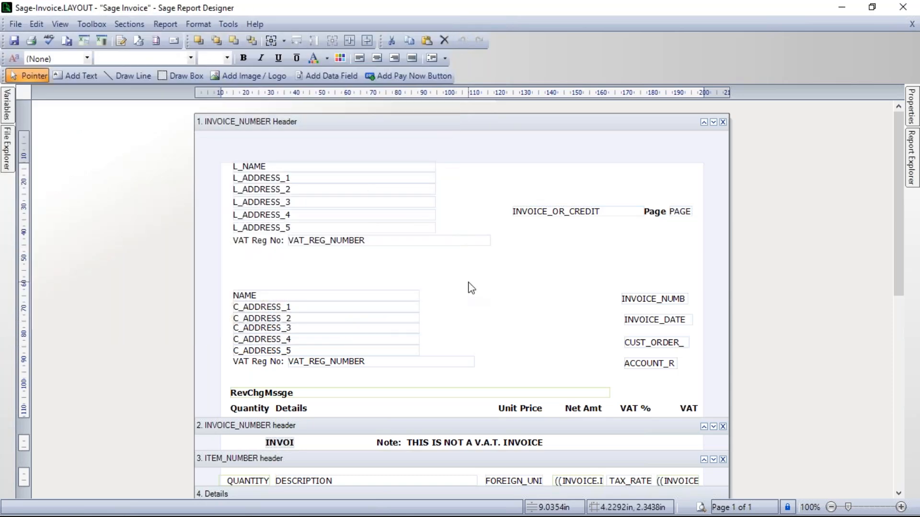
pyautogui.click(902, 8)
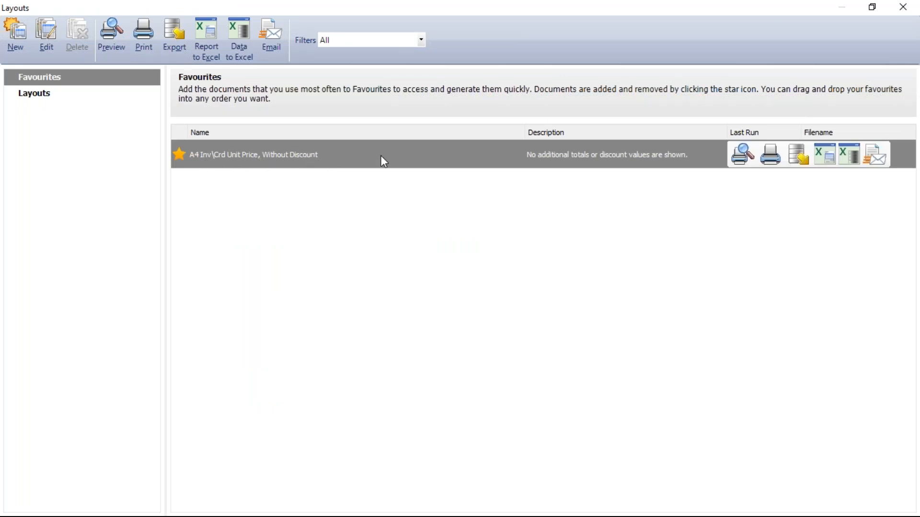
pyautogui.click(903, 8)
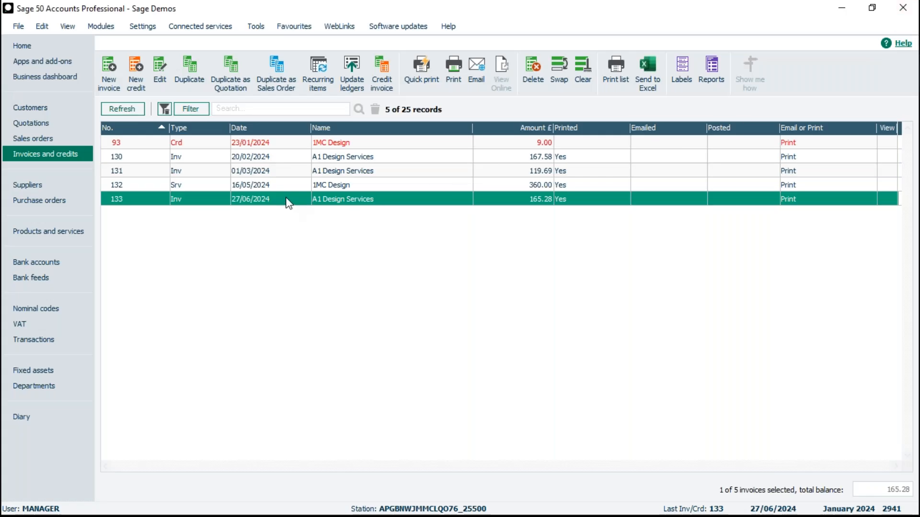
# Step: Reopen the selected invoice's print layouts, remove A4 Inv\Crd Unit Price, Without Discount from the favourites and add Sage Invoice instead
pyautogui.click(454, 72)
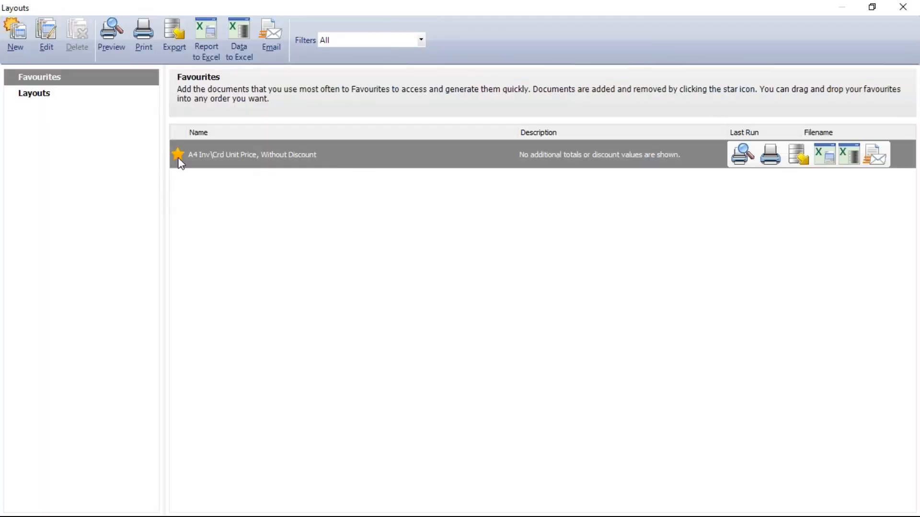
pyautogui.click(178, 154)
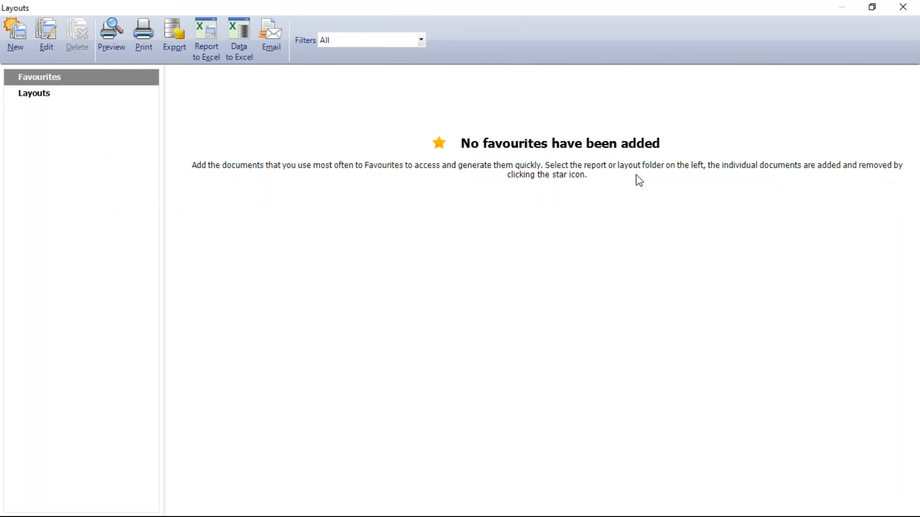
pyautogui.click(33, 96)
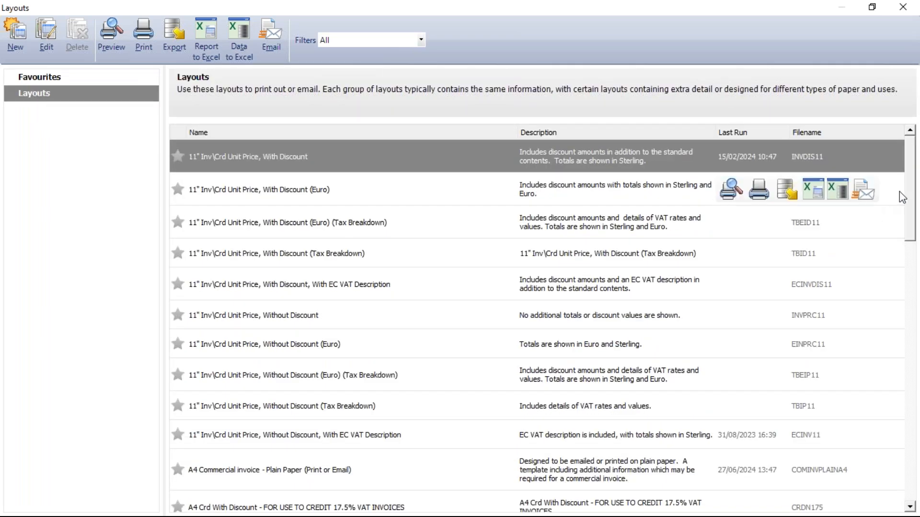
pyautogui.moveTo(916, 198); pyautogui.dragTo(910, 484)
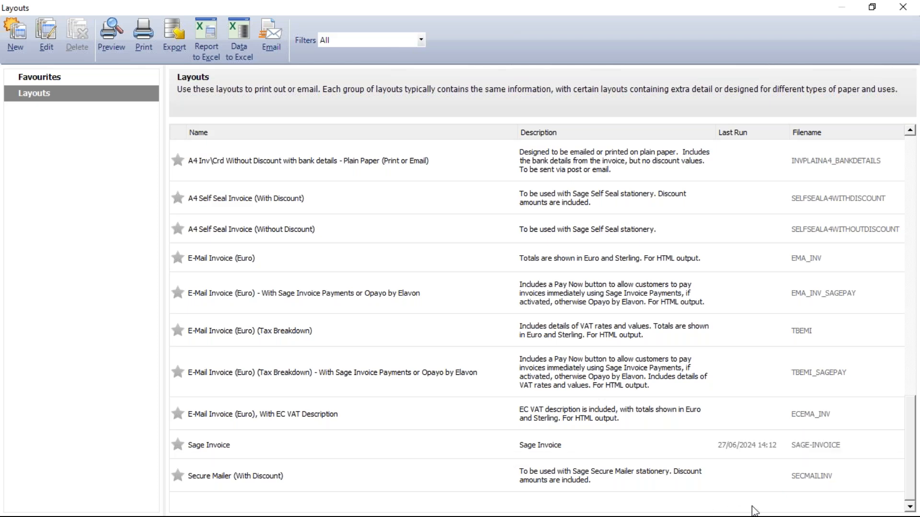
pyautogui.moveTo(818, 462)
pyautogui.moveTo(819, 479)
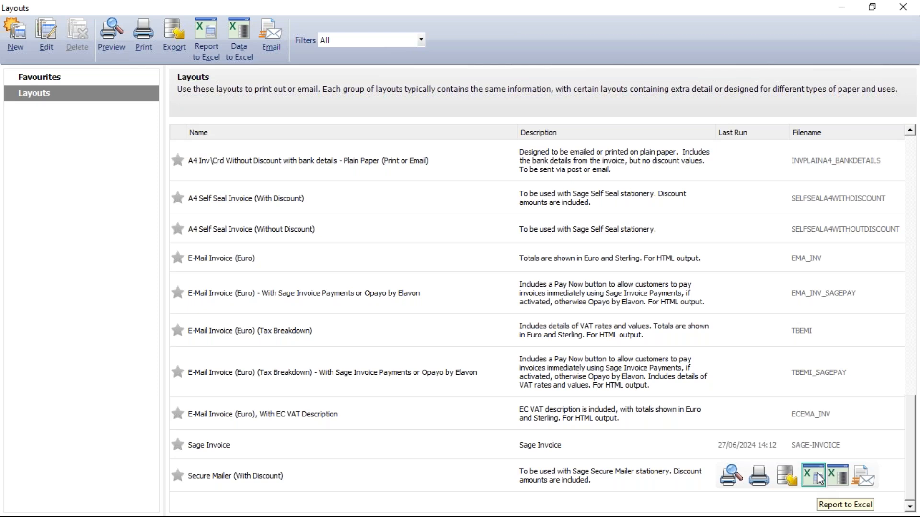
pyautogui.click(181, 448)
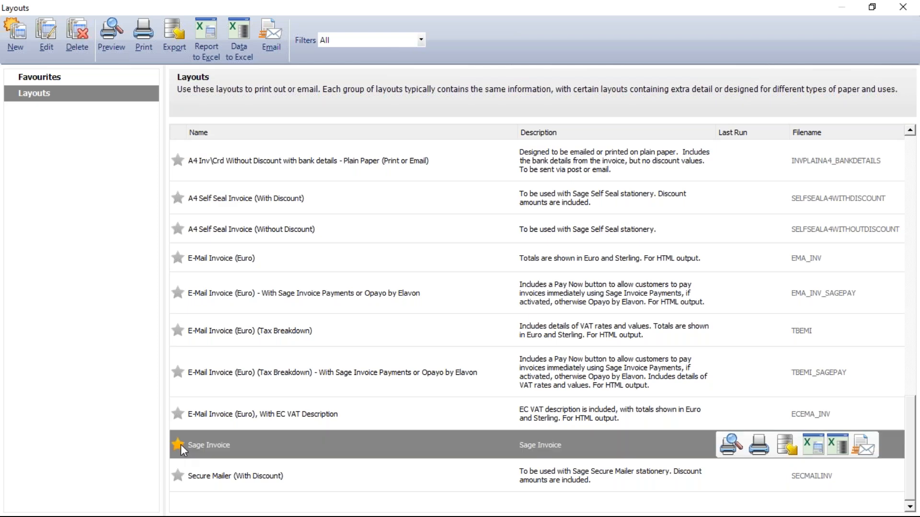
# Step: Open the Sage Invoice layout from the favourites for editing and look through its sections down to the invoice footer
pyautogui.click(54, 78)
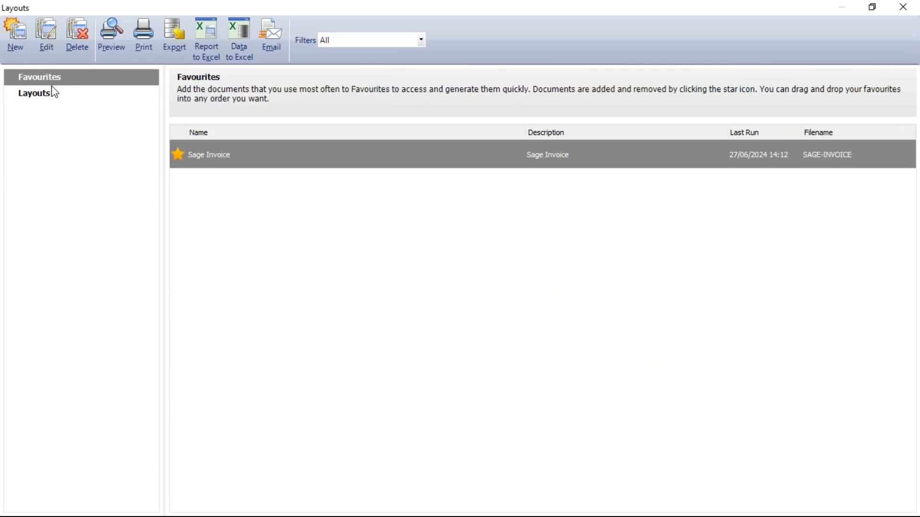
pyautogui.moveTo(205, 165)
pyautogui.click(48, 37)
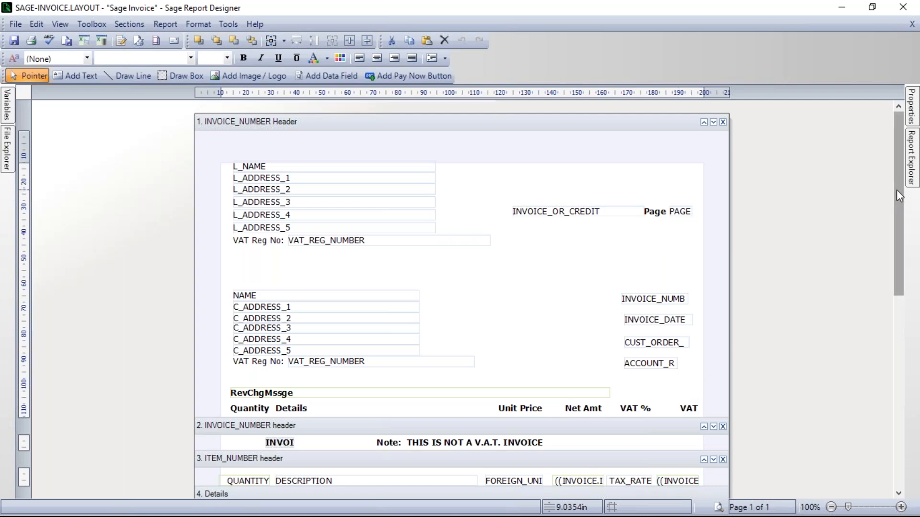
pyautogui.moveTo(897, 200); pyautogui.dragTo(890, 270)
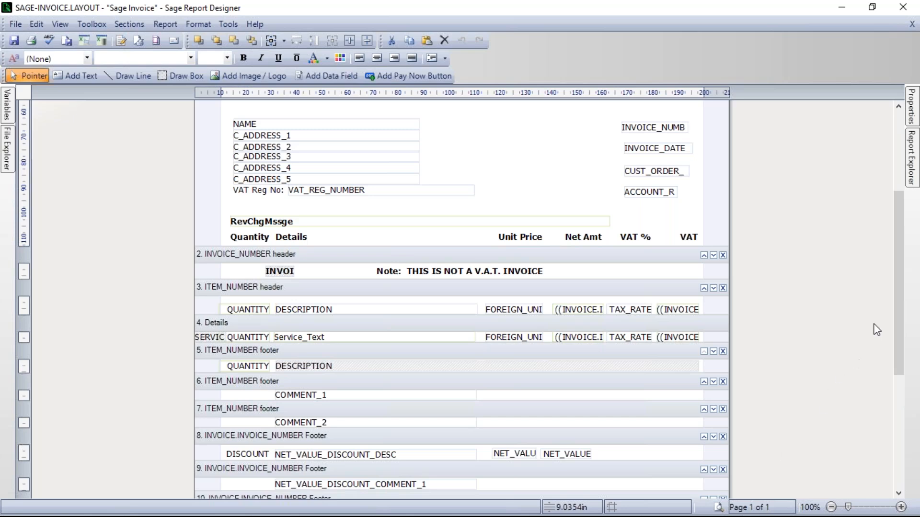
pyautogui.moveTo(899, 311); pyautogui.dragTo(902, 402)
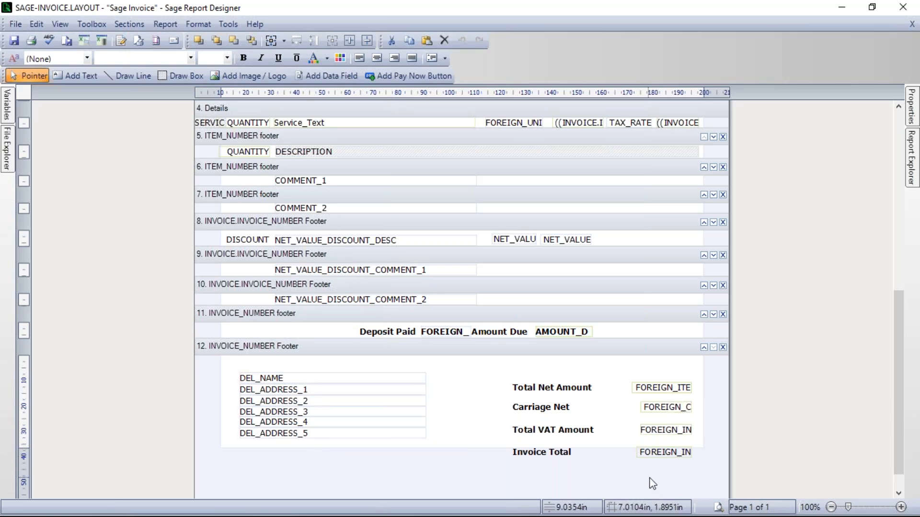
pyautogui.moveTo(900, 396); pyautogui.dragTo(904, 214)
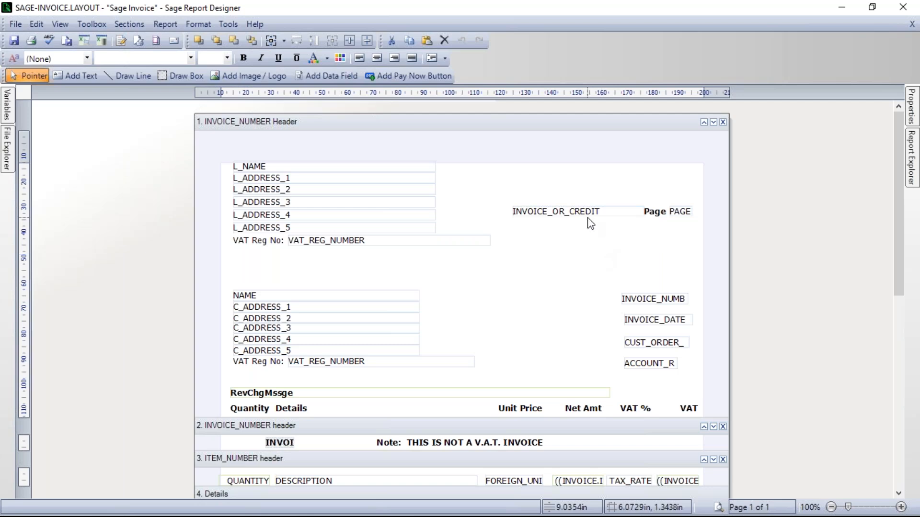
# Step: Move the INVOICE_OR_CREDIT, Page and PAGE items together down the header to just above the invoice number field
pyautogui.moveTo(504, 194); pyautogui.dragTo(700, 228)
pyautogui.moveTo(615, 213); pyautogui.dragTo(617, 266)
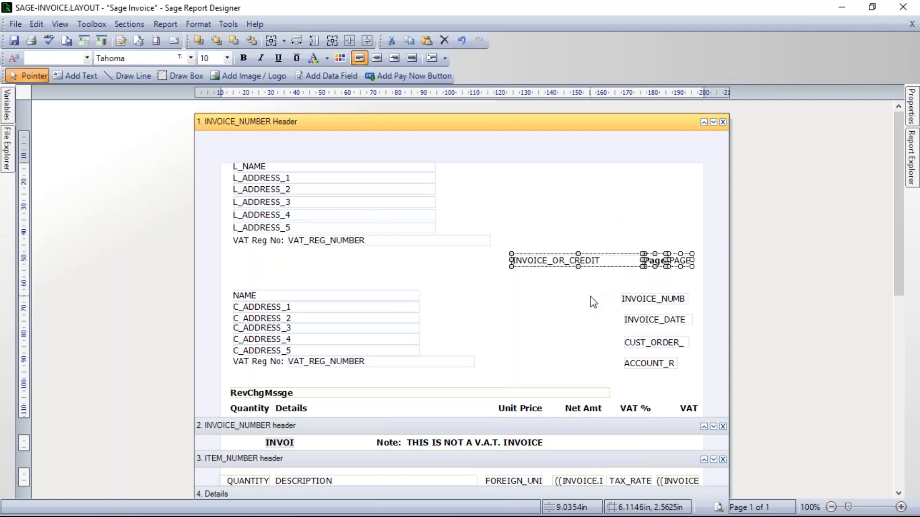
pyautogui.click(541, 313)
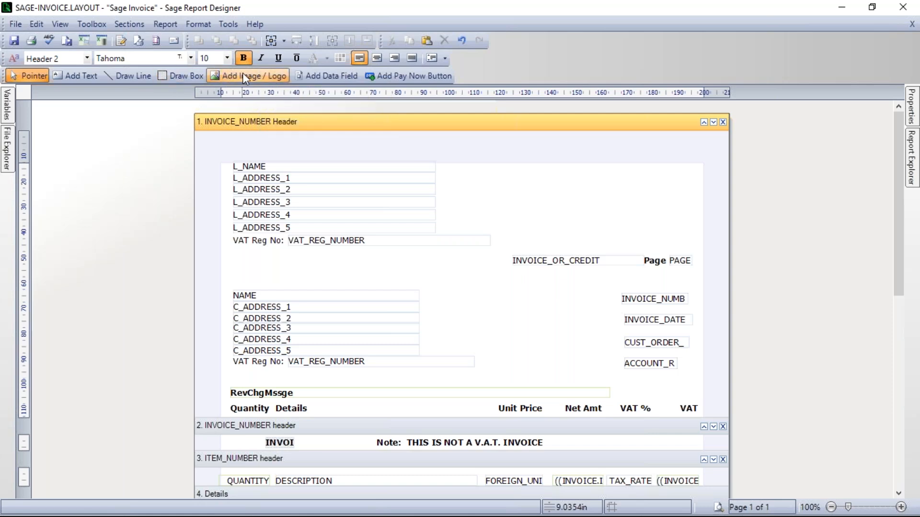
# Step: Look over the available toolbox tools, hide the basic toolbox and show it again
pyautogui.click(93, 24)
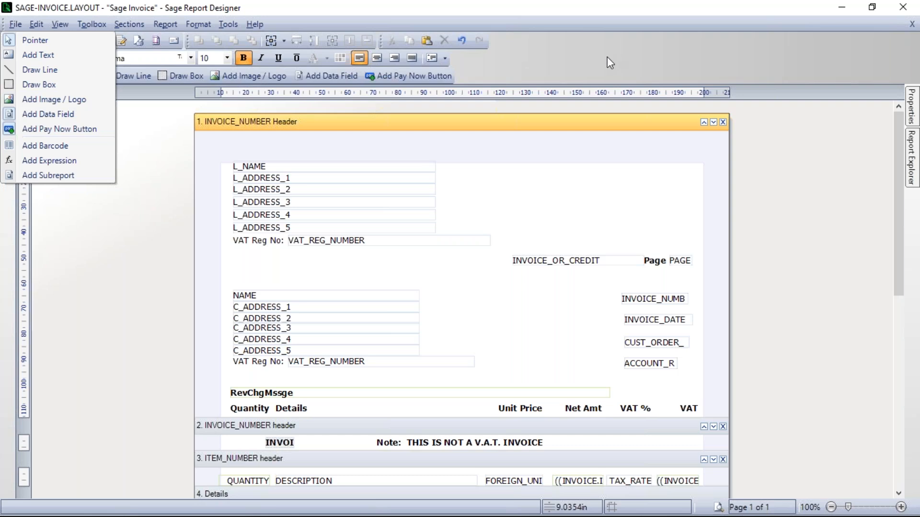
pyautogui.click(545, 62)
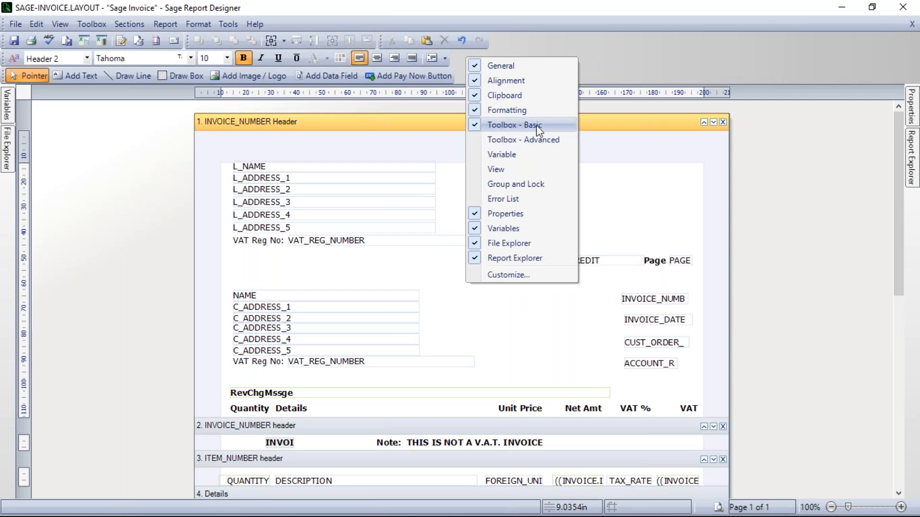
pyautogui.click(510, 125)
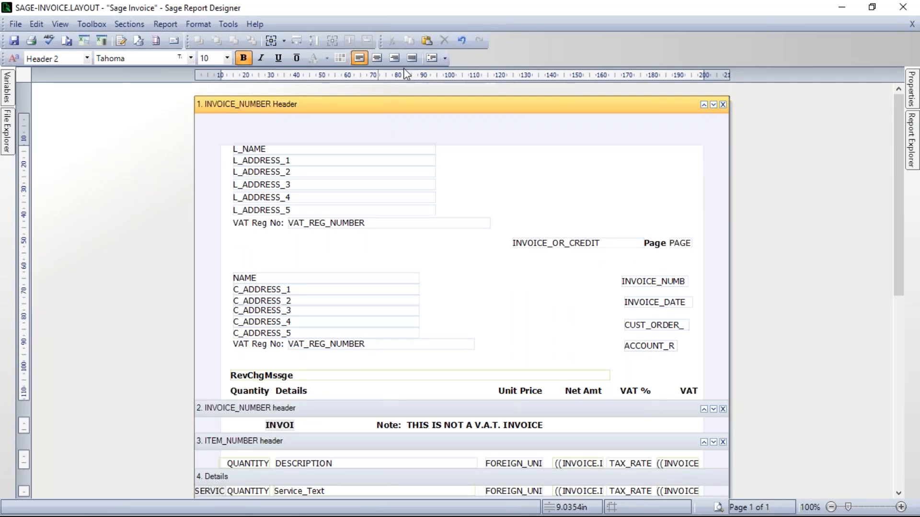
pyautogui.rightClick(545, 47)
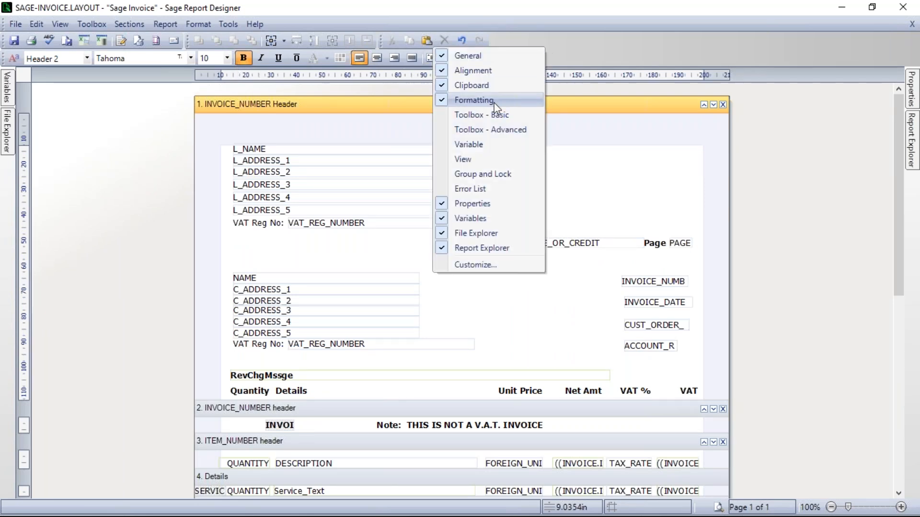
pyautogui.click(472, 116)
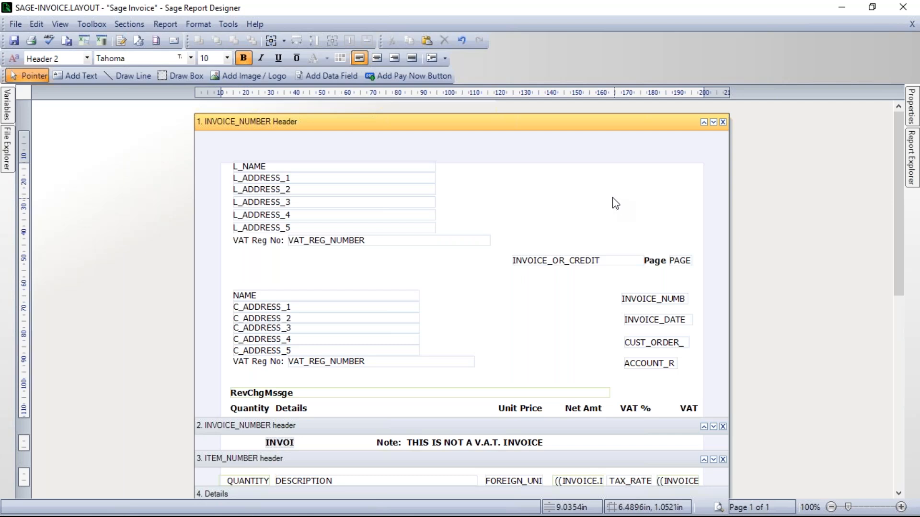
# Step: Add the image Sage_Logo.png from the Logos folder on the Desktop above the page number in the header, stored in the report
pyautogui.click(251, 76)
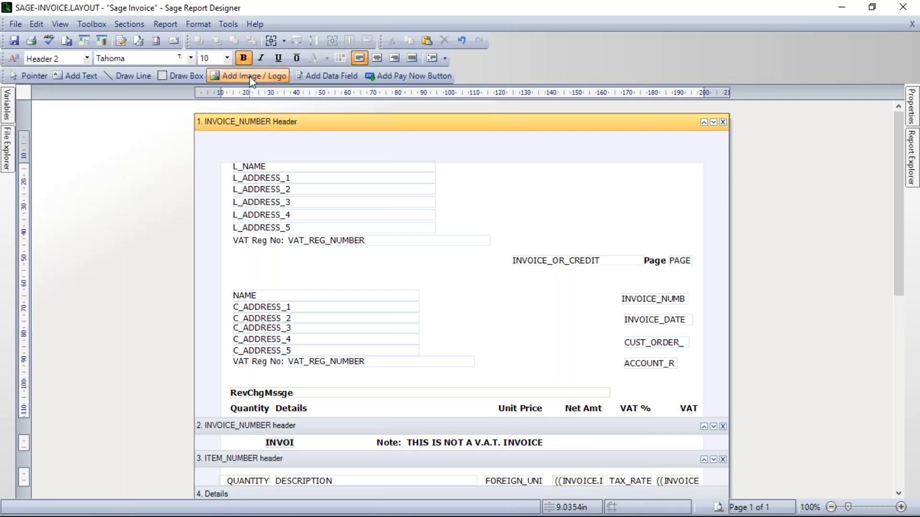
pyautogui.click(613, 199)
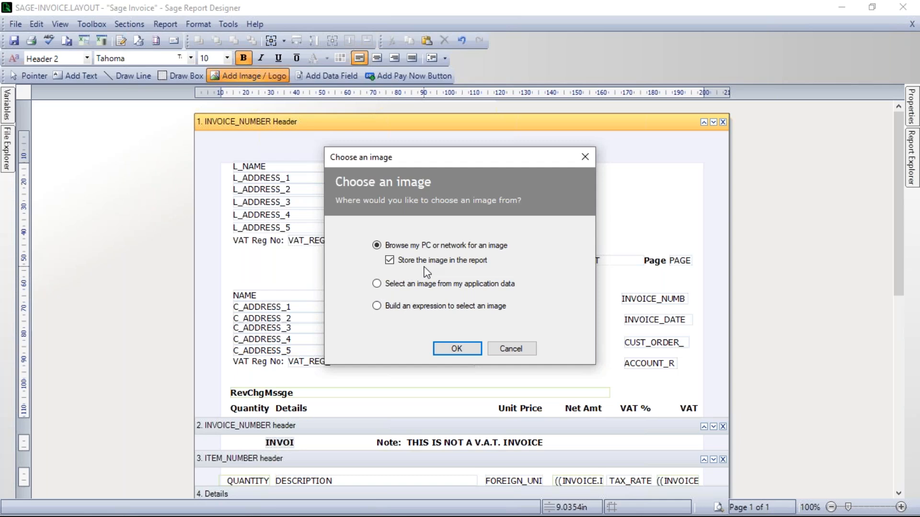
pyautogui.click(456, 349)
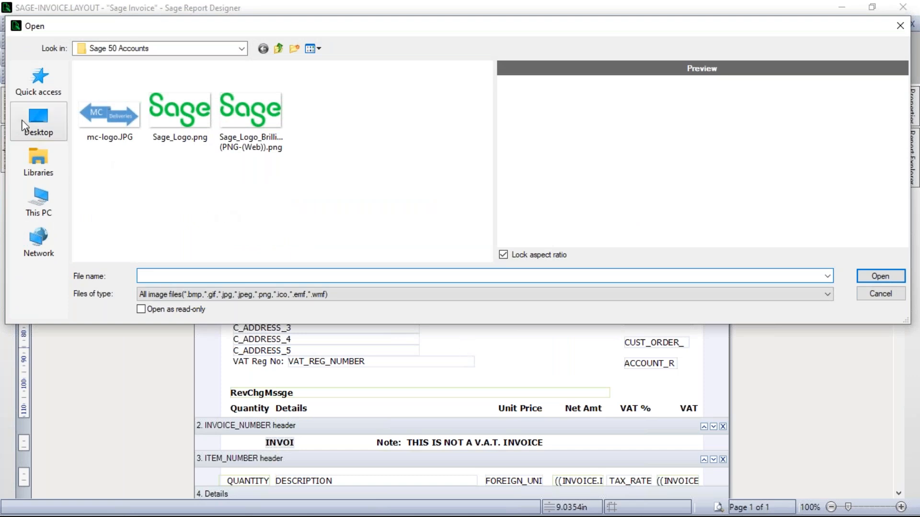
pyautogui.click(37, 124)
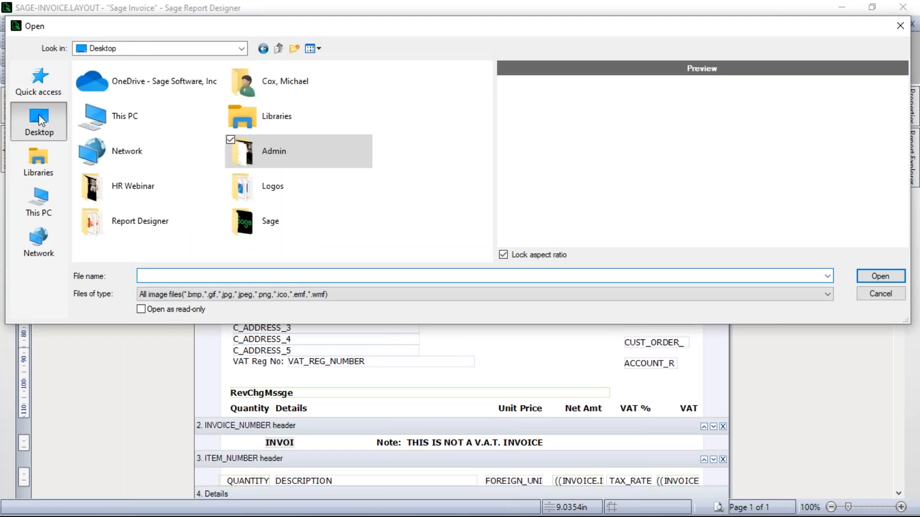
pyautogui.doubleClick(272, 191)
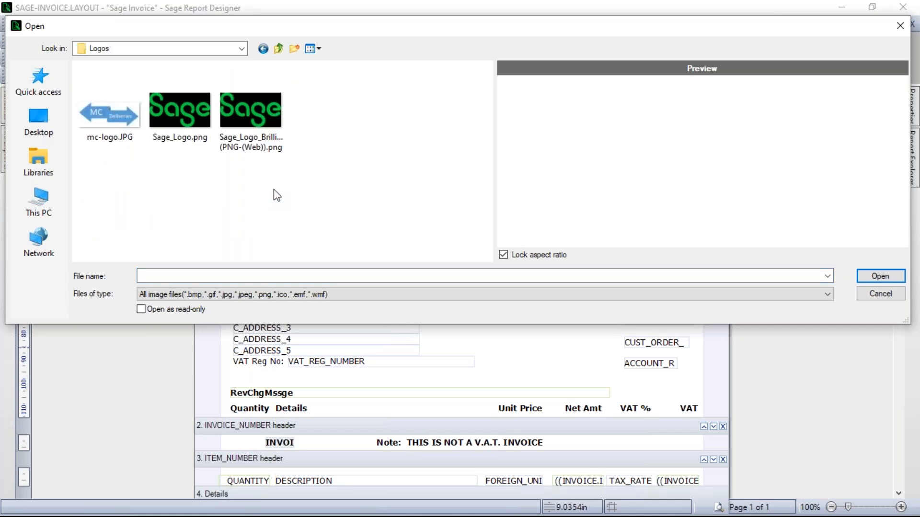
pyautogui.click(182, 115)
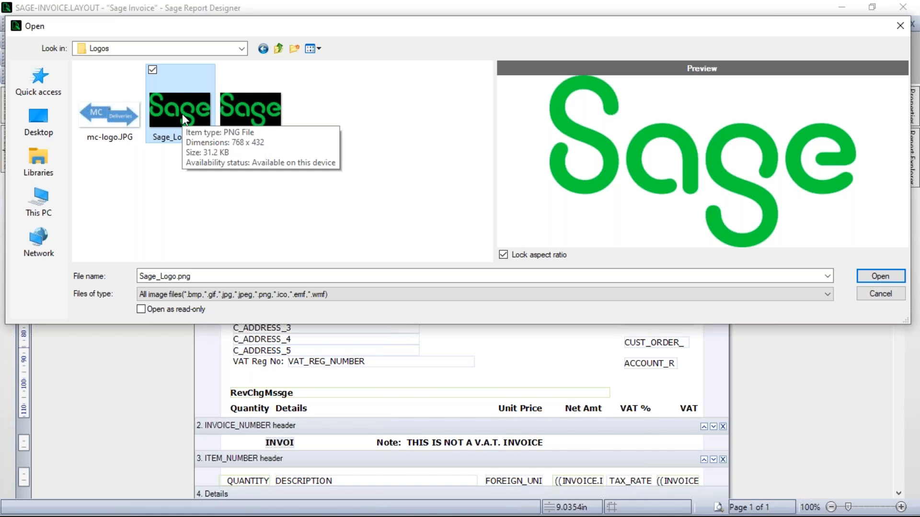
pyautogui.click(881, 277)
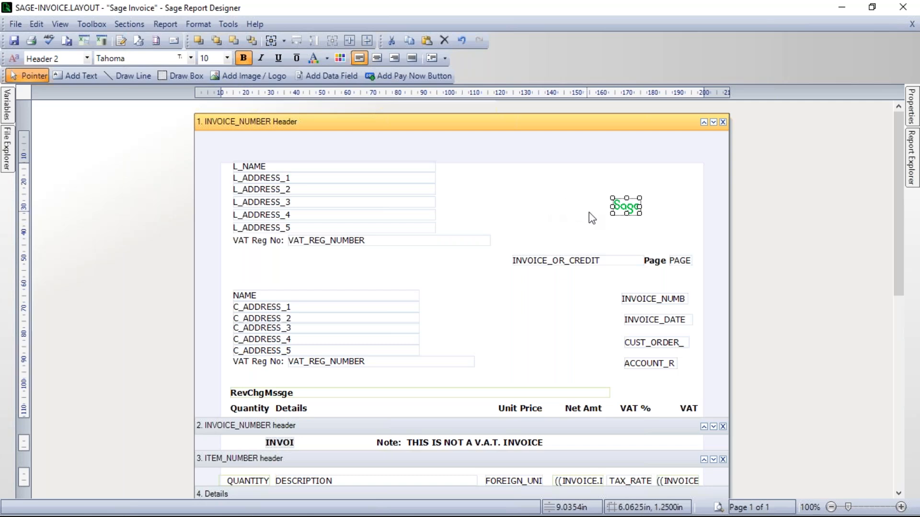
# Step: Preview the layout with the added logo and return to the design view
pyautogui.click(592, 227)
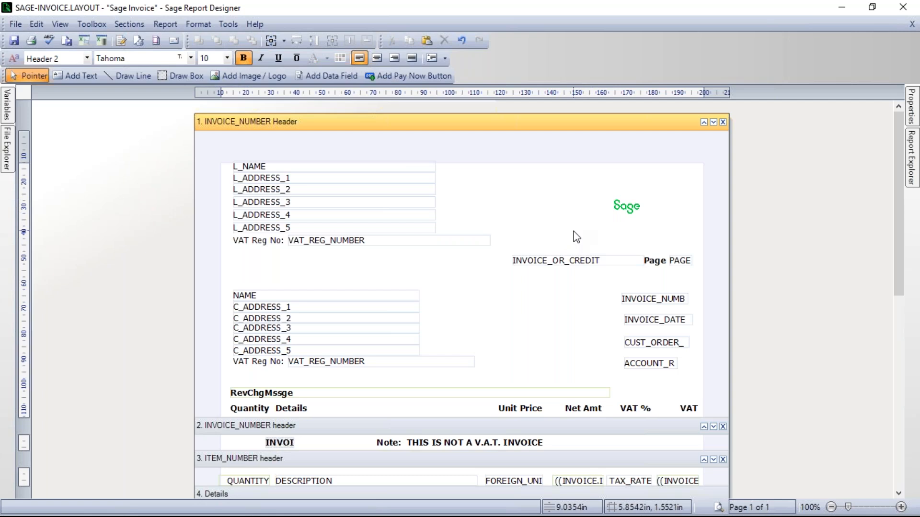
pyautogui.click(718, 511)
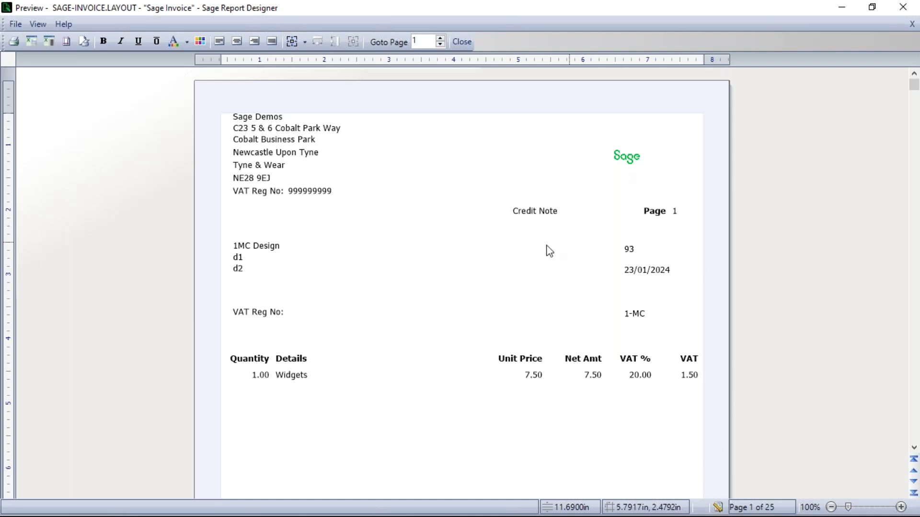
pyautogui.click(717, 508)
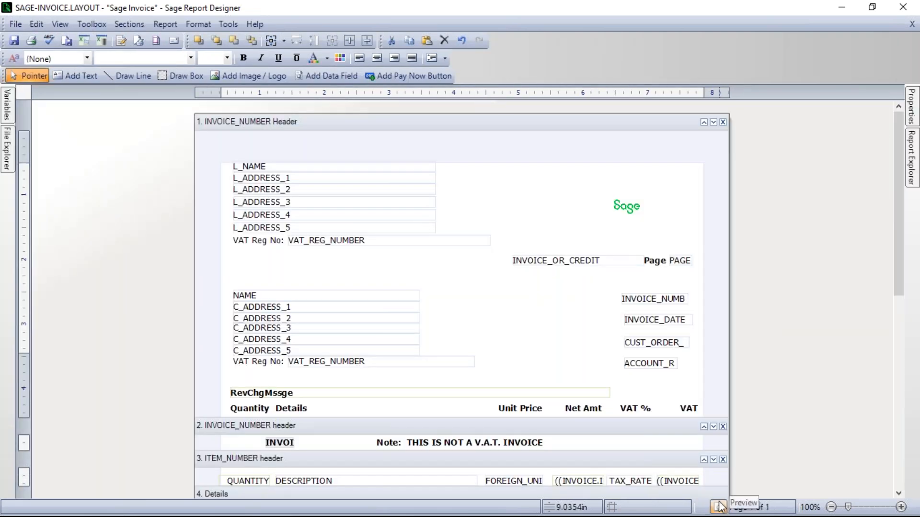
# Step: Enlarge the Sage logo in the INVOICE_NUMBER header proportionally to about 2.2 in wide, extending it down and to the left
pyautogui.click(627, 207)
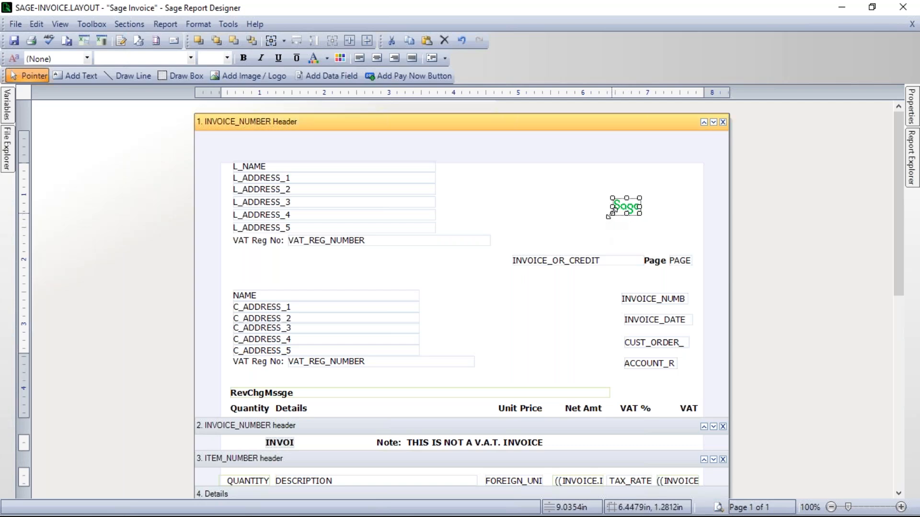
pyautogui.moveTo(609, 217); pyautogui.dragTo(574, 236)
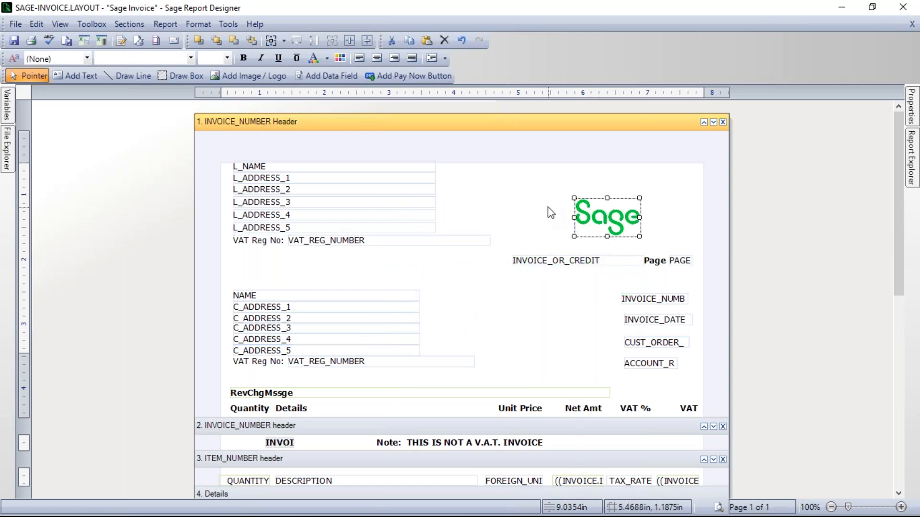
pyautogui.click(549, 237)
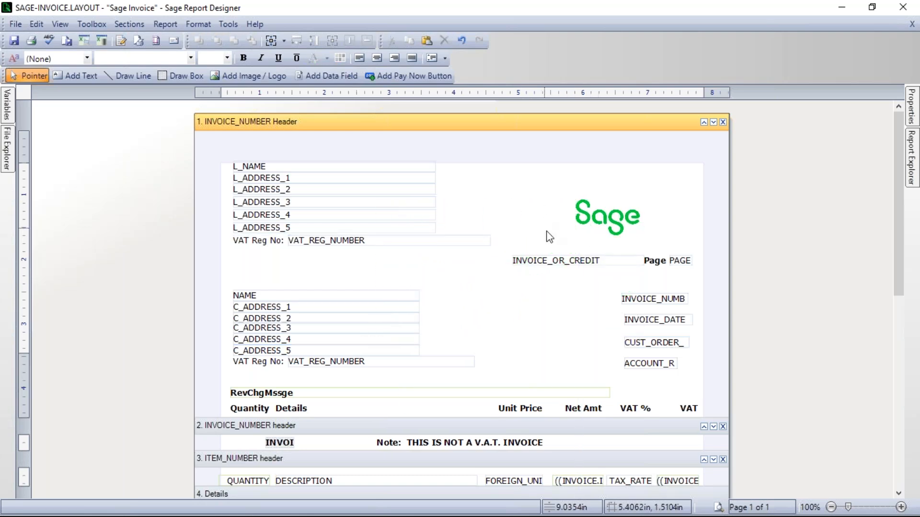
pyautogui.click(611, 216)
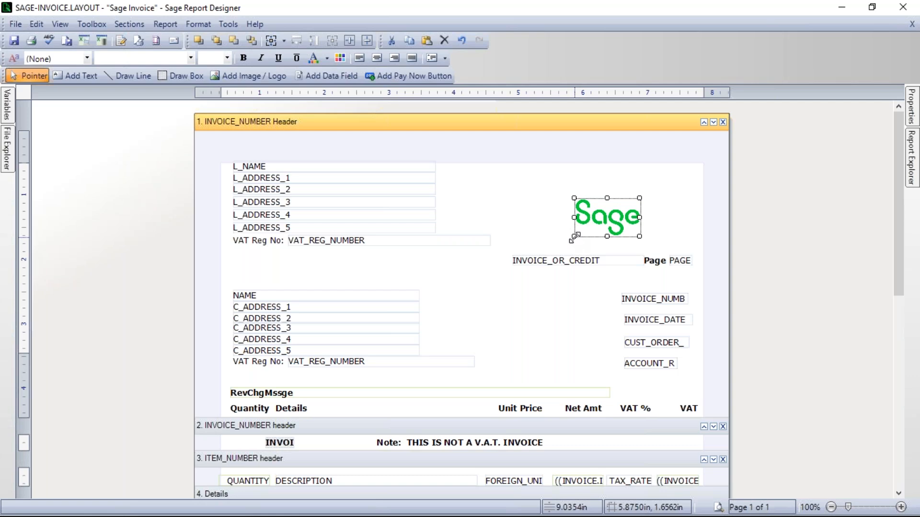
pyautogui.moveTo(575, 237); pyautogui.dragTo(530, 283)
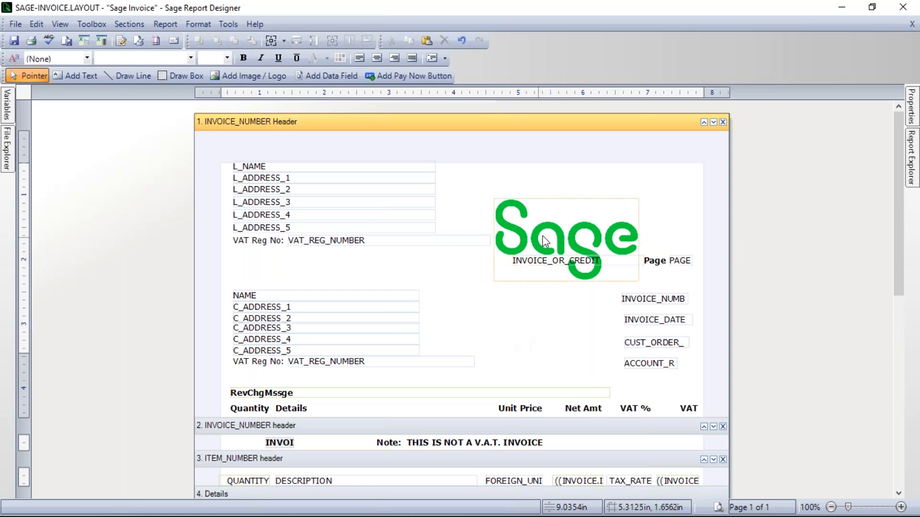
# Step: Move the enlarged logo around the header and place it in the page's upper right corner, above the page number
pyautogui.click(560, 229)
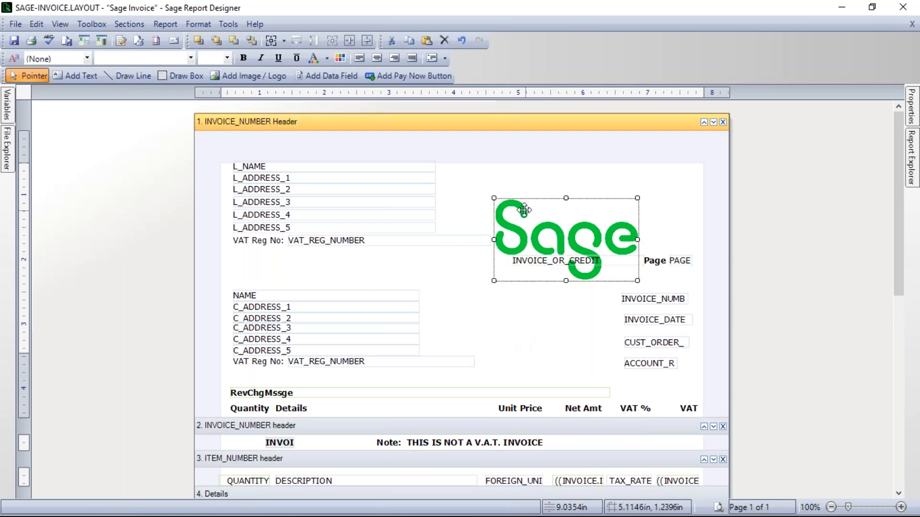
pyautogui.moveTo(539, 232); pyautogui.dragTo(590, 206)
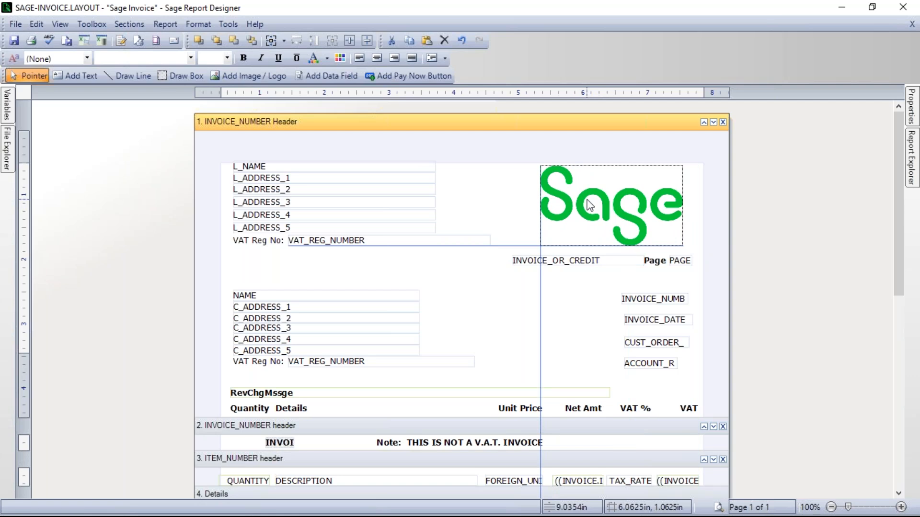
pyautogui.moveTo(590, 205); pyautogui.dragTo(508, 196)
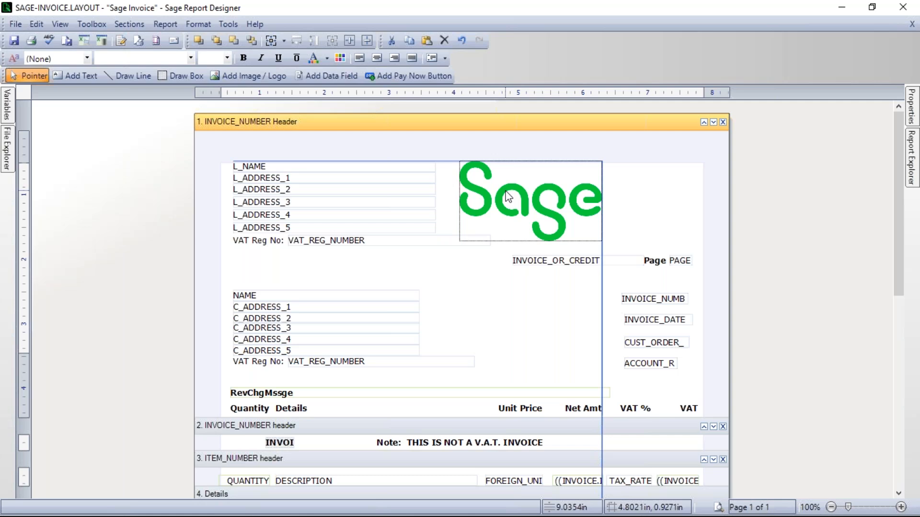
pyautogui.moveTo(508, 197); pyautogui.dragTo(607, 197)
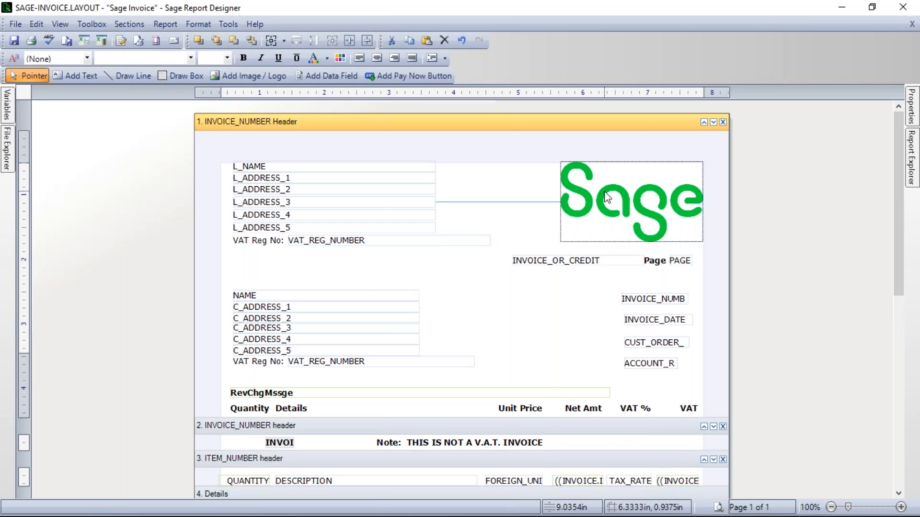
pyautogui.moveTo(607, 197); pyautogui.dragTo(607, 198)
pyautogui.click(551, 338)
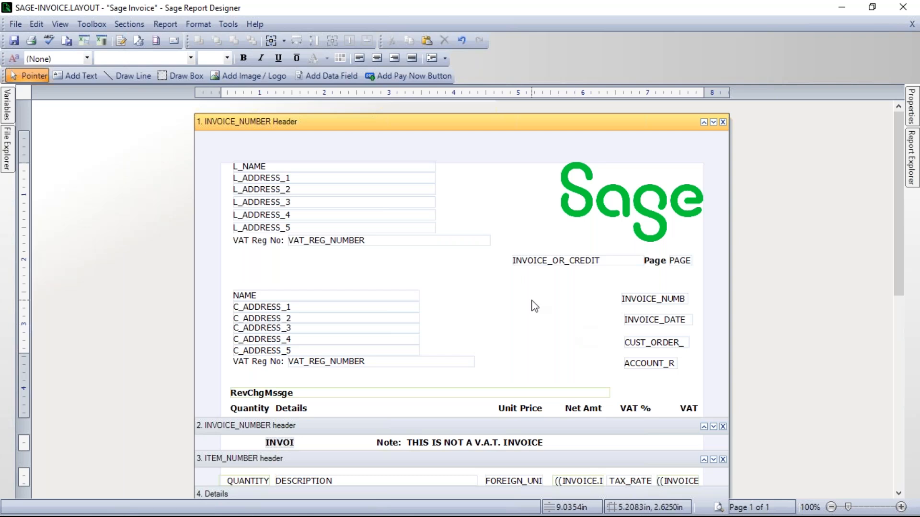
# Step: Nudge the logo in small increments until it sits slightly inside the page's top and right margins
pyautogui.click(625, 200)
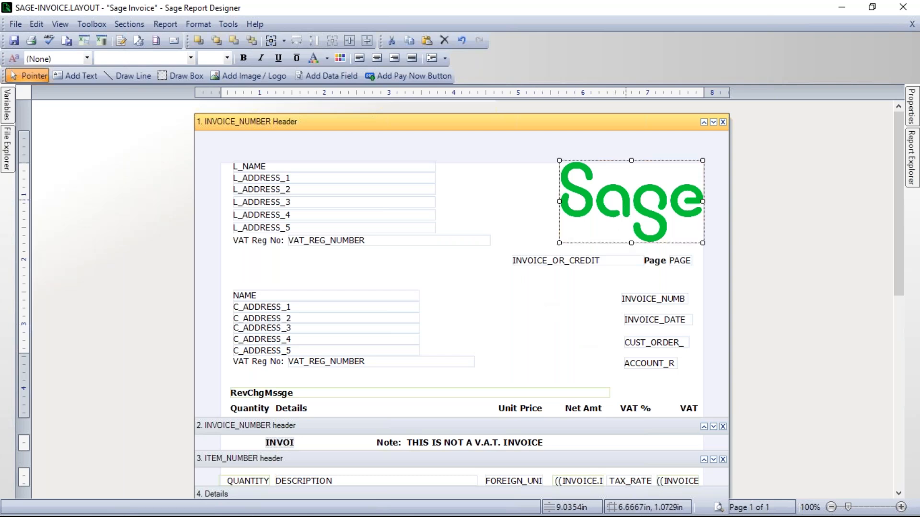
pyautogui.press('Left')
pyautogui.press('Left')
pyautogui.press('Left')
pyautogui.press('Right')
pyautogui.press('Right')
pyautogui.press('Right')
pyautogui.press('Up')
pyautogui.press('Up')
pyautogui.press('Down')
pyautogui.press('Down')
pyautogui.press('Down')
pyautogui.press('Down')
pyautogui.press('Left')
pyautogui.press('Left')
pyautogui.press('Left')
pyautogui.press('Right')
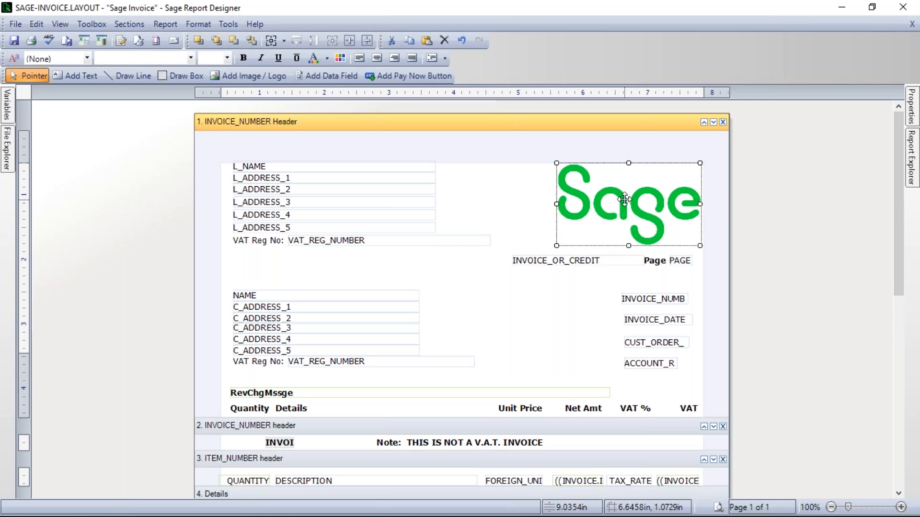
pyautogui.click(568, 317)
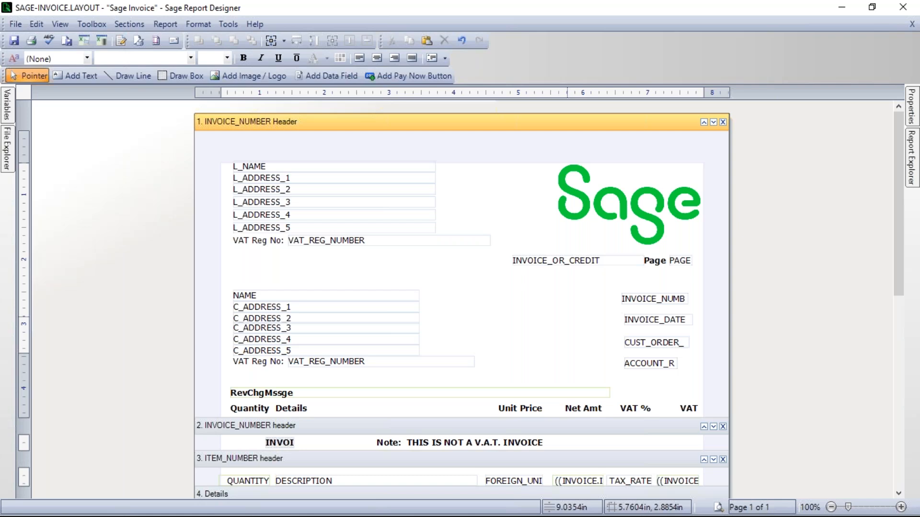
# Step: Delete the logo and add Sage_Logo.png from the Logos folder above INVOICE_OR_CREDIT and the page number, stored in the report
pyautogui.click(632, 201)
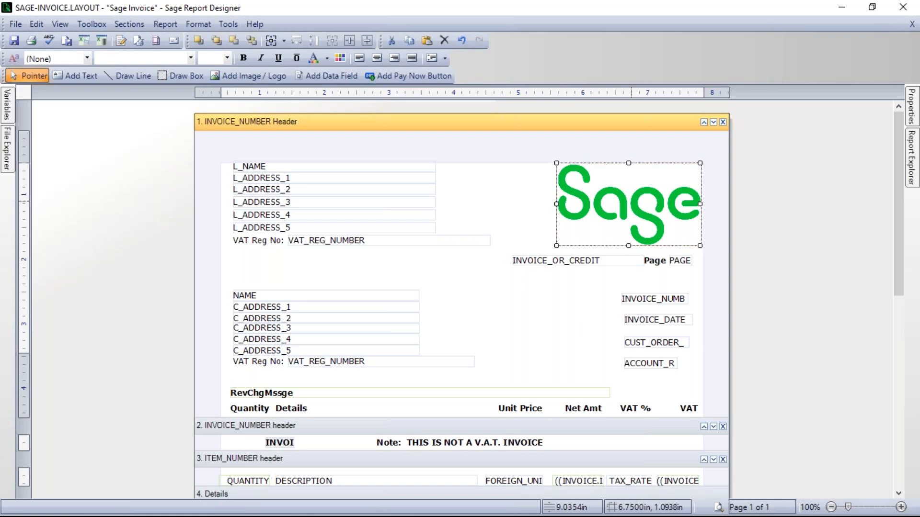
pyautogui.press('Delete')
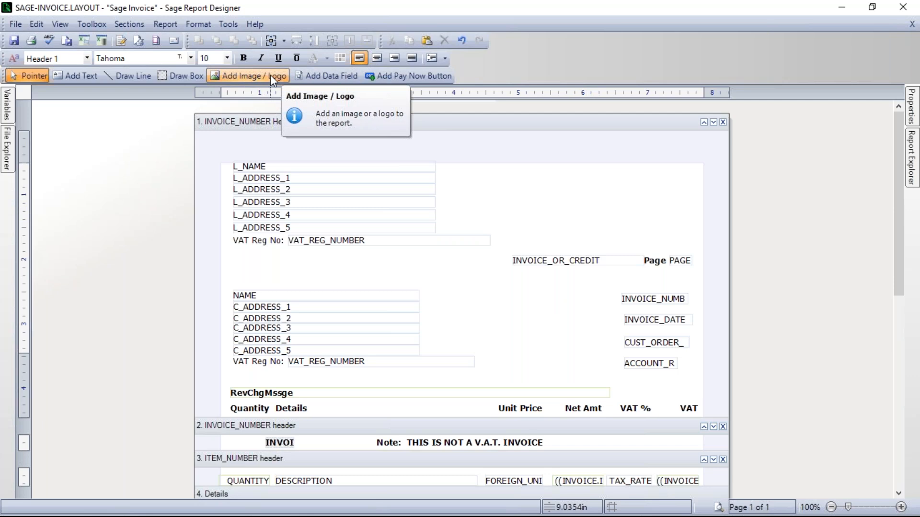
pyautogui.click(93, 25)
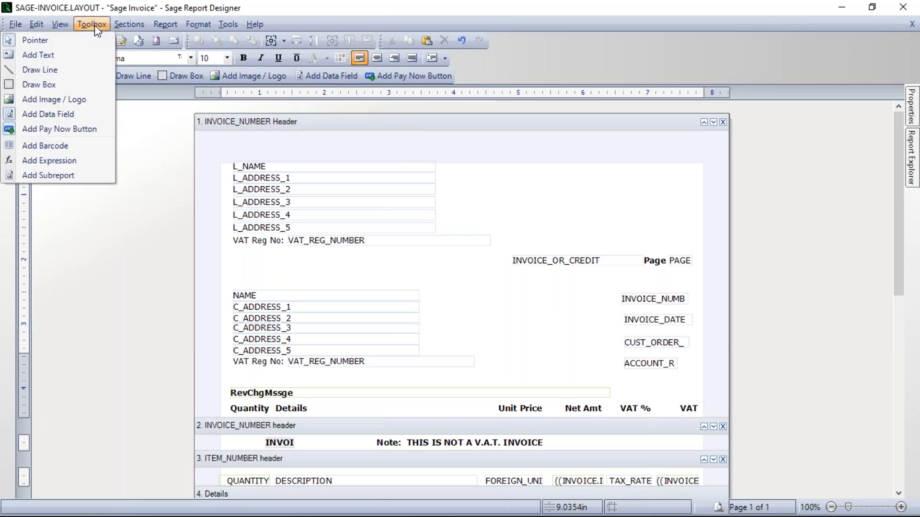
pyautogui.click(56, 101)
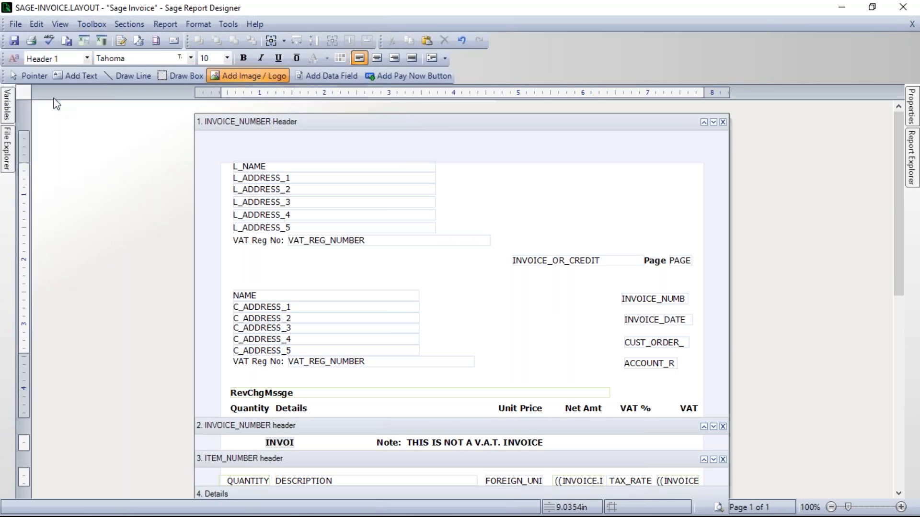
pyautogui.click(593, 200)
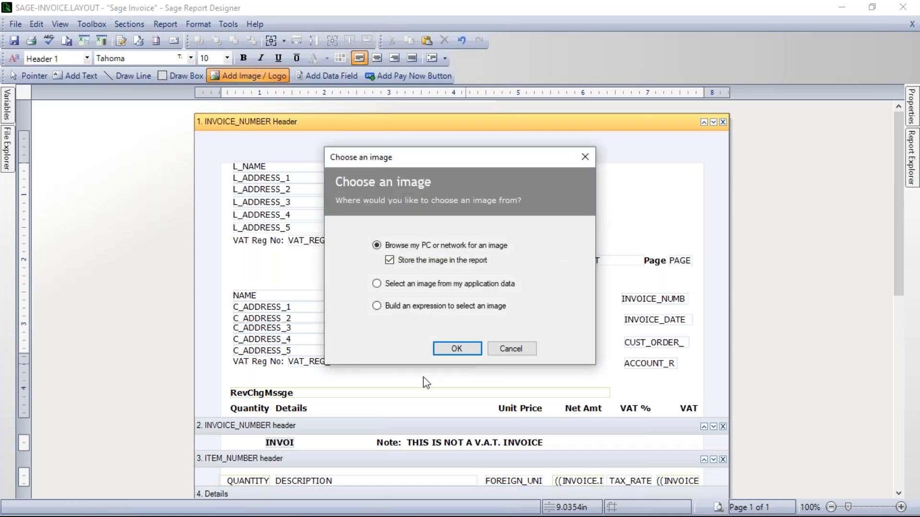
pyautogui.click(456, 349)
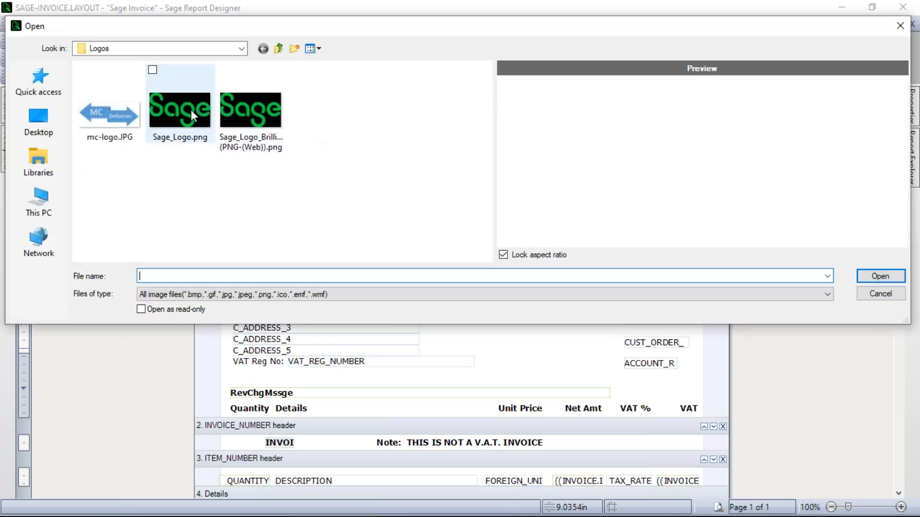
pyautogui.click(191, 111)
pyautogui.click(881, 277)
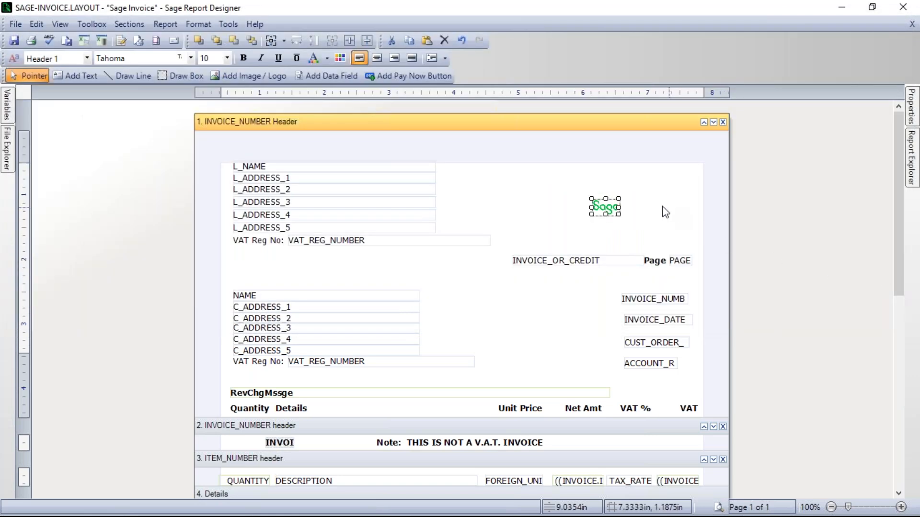
# Step: Enlarge the new logo proportionally to about 2.1 in wide and move it to the upper right corner of the header
pyautogui.moveTo(591, 214); pyautogui.dragTo(538, 276)
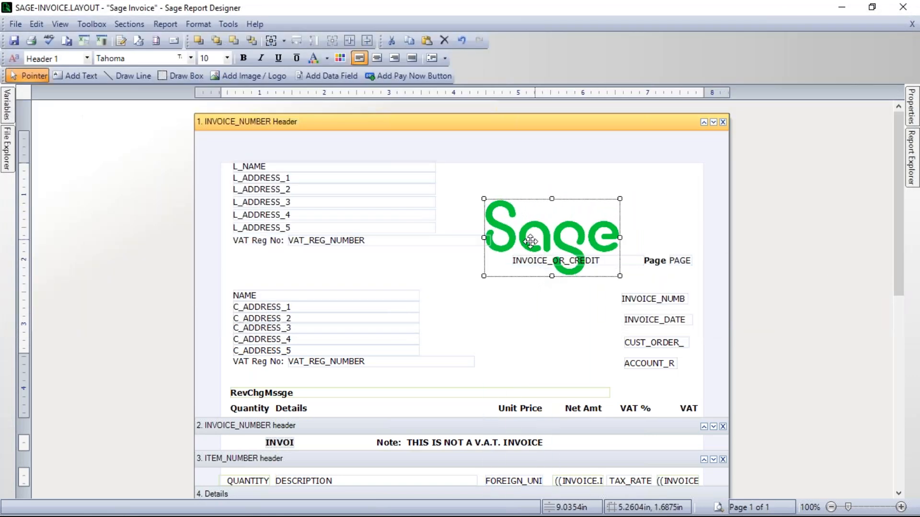
pyautogui.click(513, 309)
pyautogui.click(540, 234)
pyautogui.moveTo(542, 233); pyautogui.dragTo(625, 201)
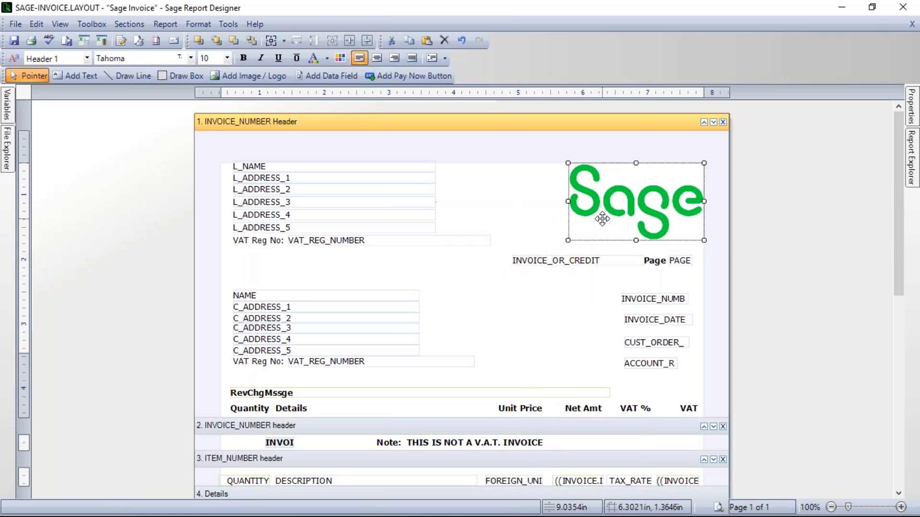
pyautogui.click(571, 292)
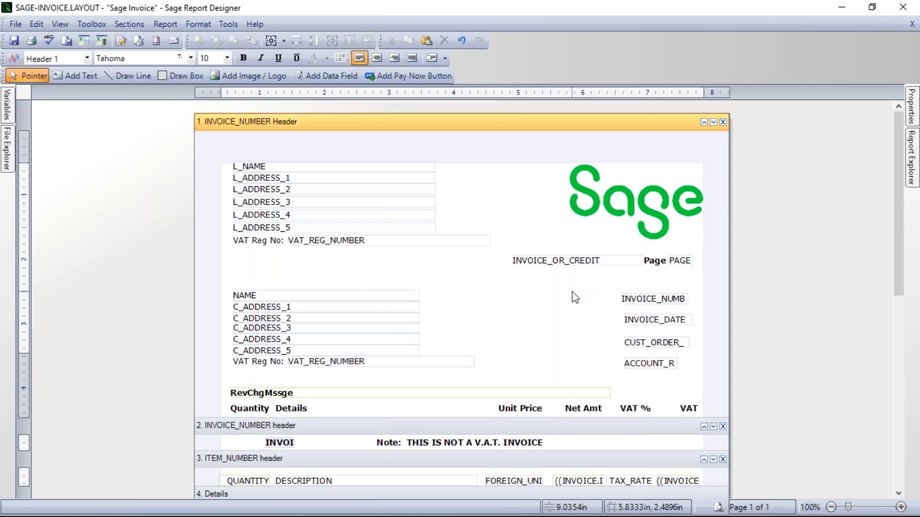
# Step: Preview the layout with the resized logo and return to the design view
pyautogui.click(717, 506)
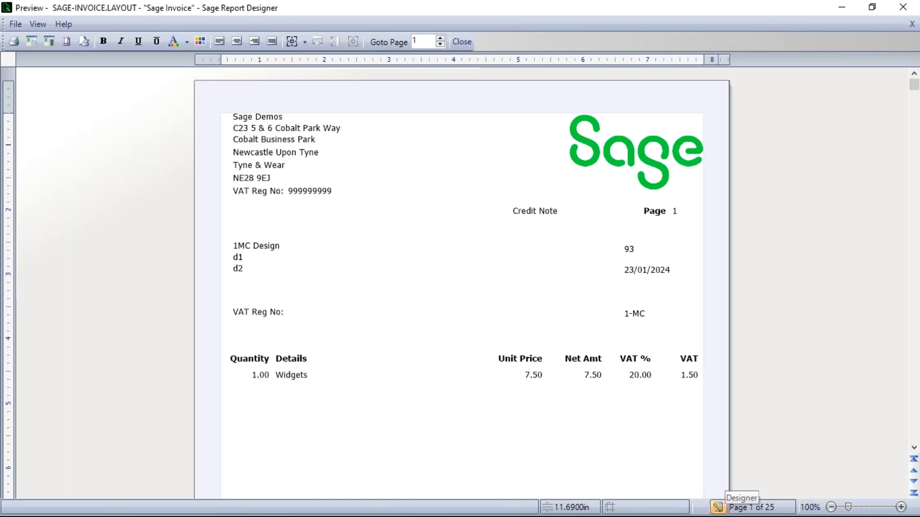
pyautogui.click(717, 507)
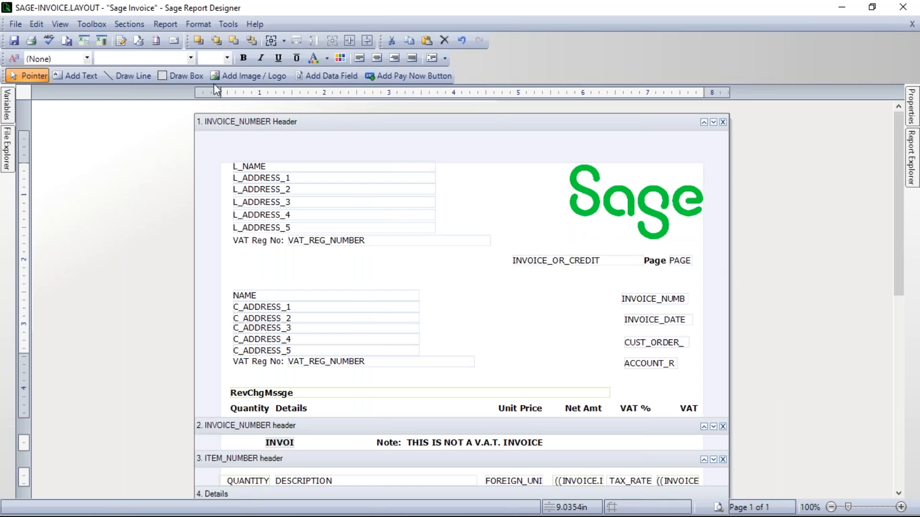
# Step: Save the Sage Invoice layout, then close Report Designer and the Layouts window
pyautogui.click(14, 41)
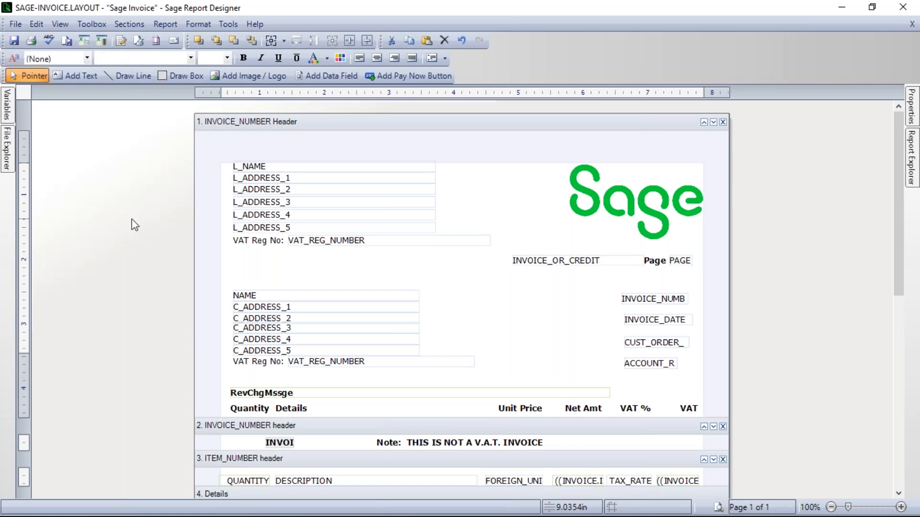
pyautogui.click(14, 41)
pyautogui.click(905, 10)
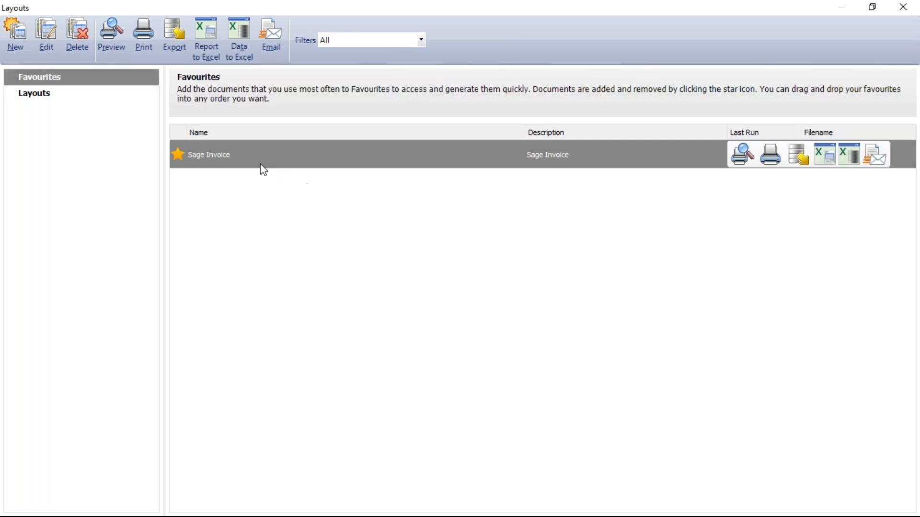
pyautogui.click(903, 10)
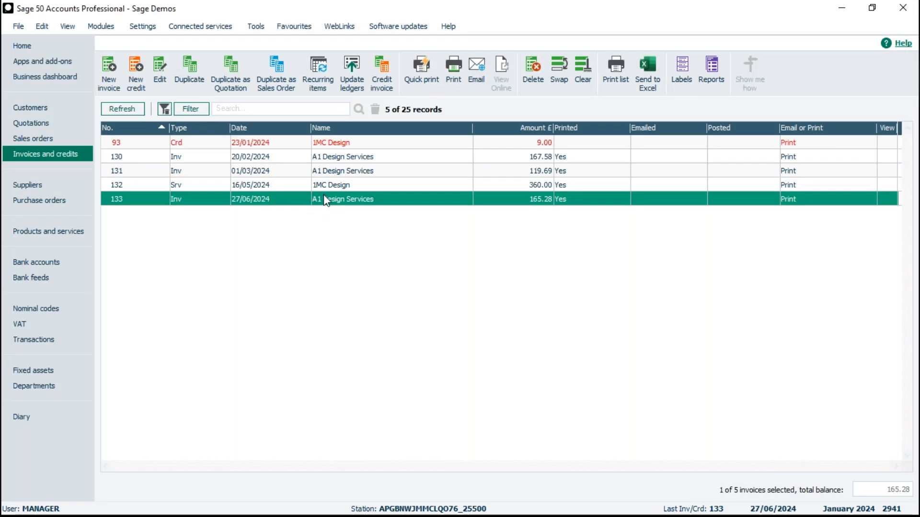
# Step: Open the print layouts for invoice 133, preview it with the favourite Sage Invoice layout and close the preview
pyautogui.click(450, 83)
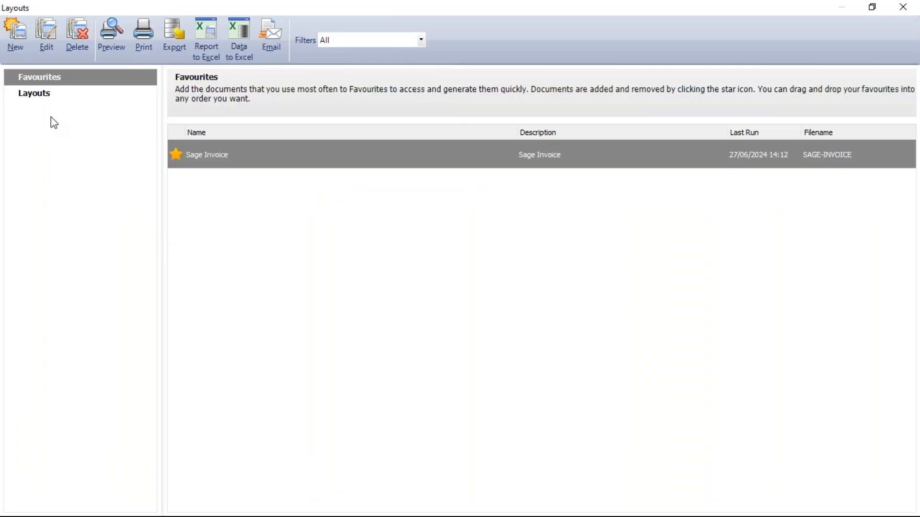
pyautogui.moveTo(258, 168)
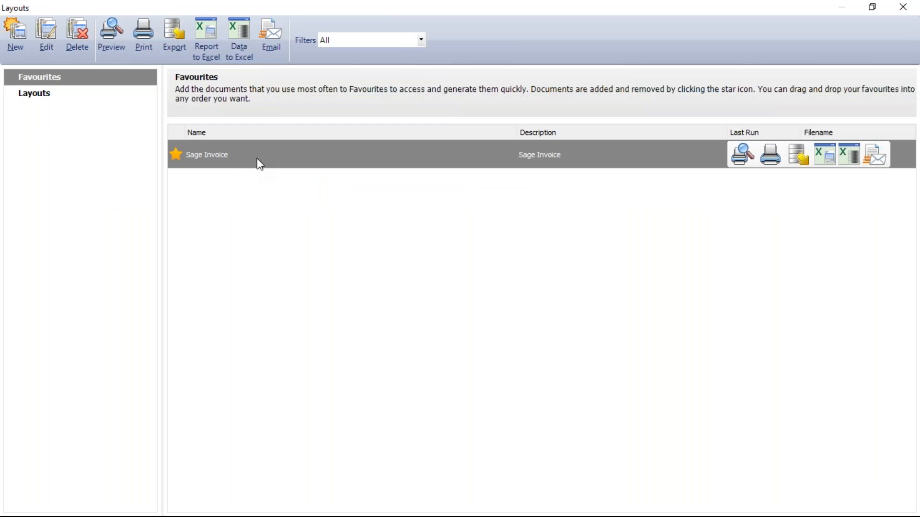
pyautogui.click(741, 156)
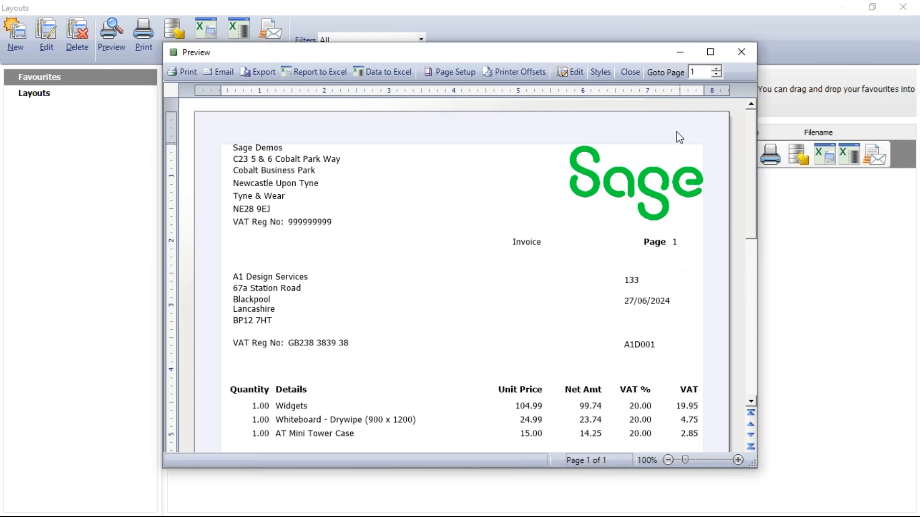
pyautogui.click(628, 71)
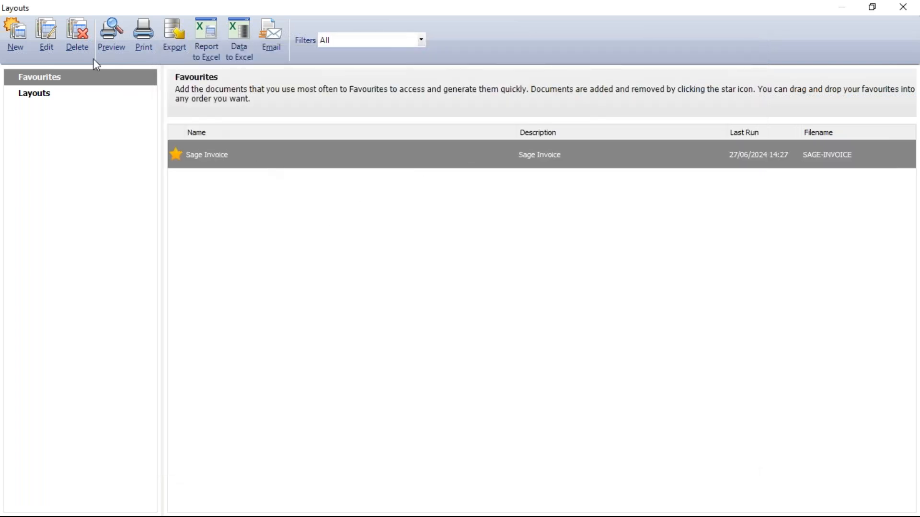
# Step: Open the Sage Invoice layout in Report Designer and examine which variables the company name and address fields use
pyautogui.click(50, 37)
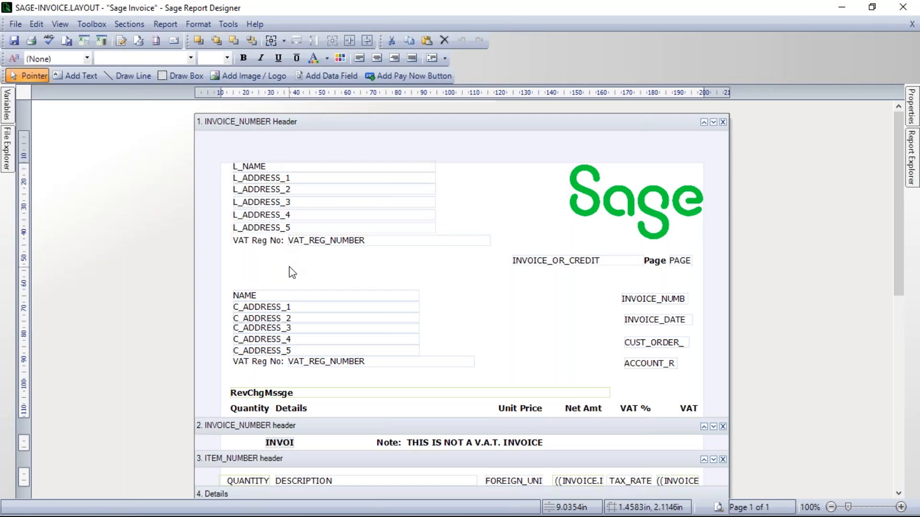
pyautogui.moveTo(269, 171)
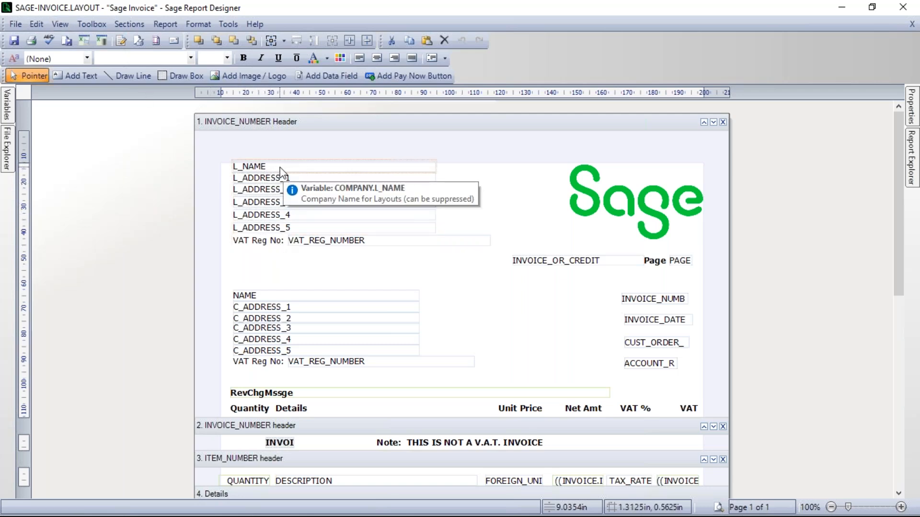
pyautogui.moveTo(296, 221)
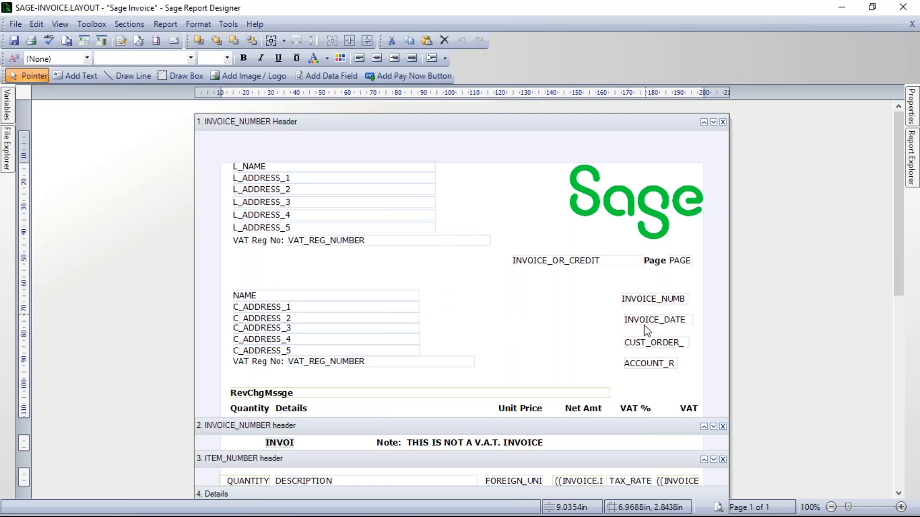
# Step: Preview the layout, return to the design and add an "Invoice No:" text label beside the invoice number field
pyautogui.click(717, 507)
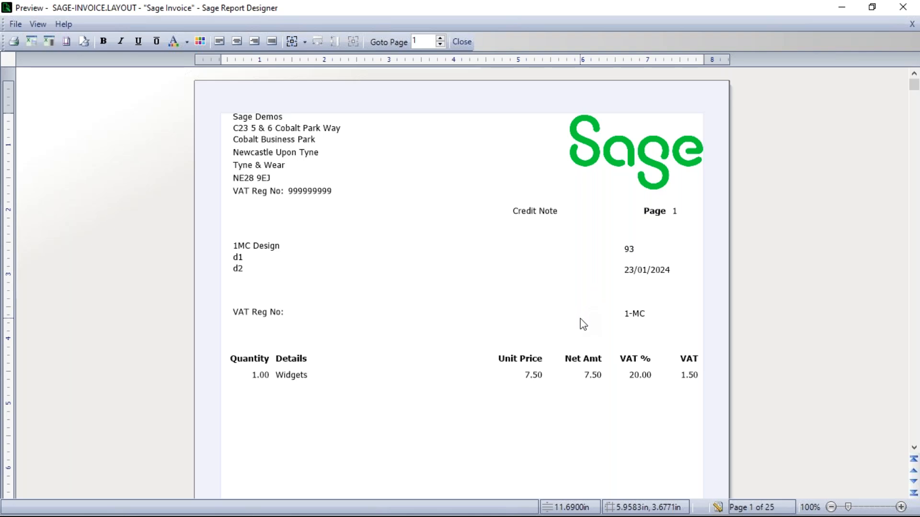
pyautogui.click(462, 42)
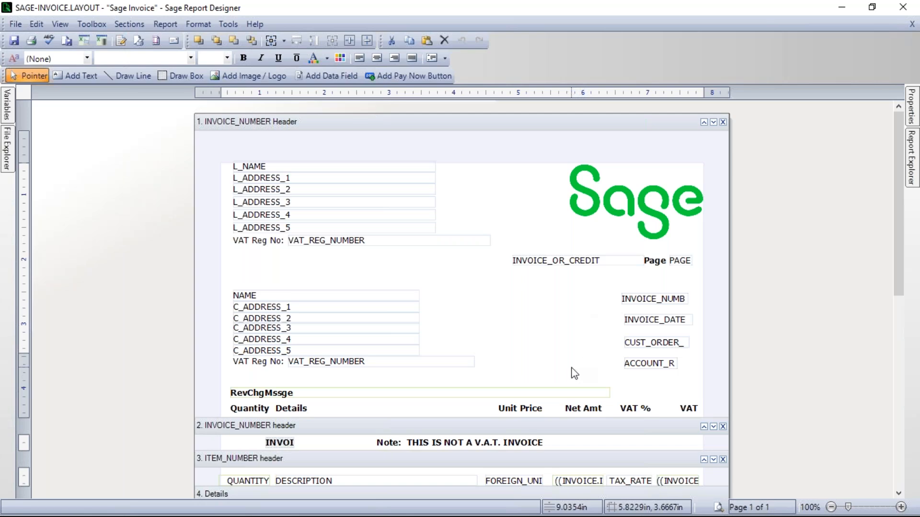
pyautogui.click(78, 76)
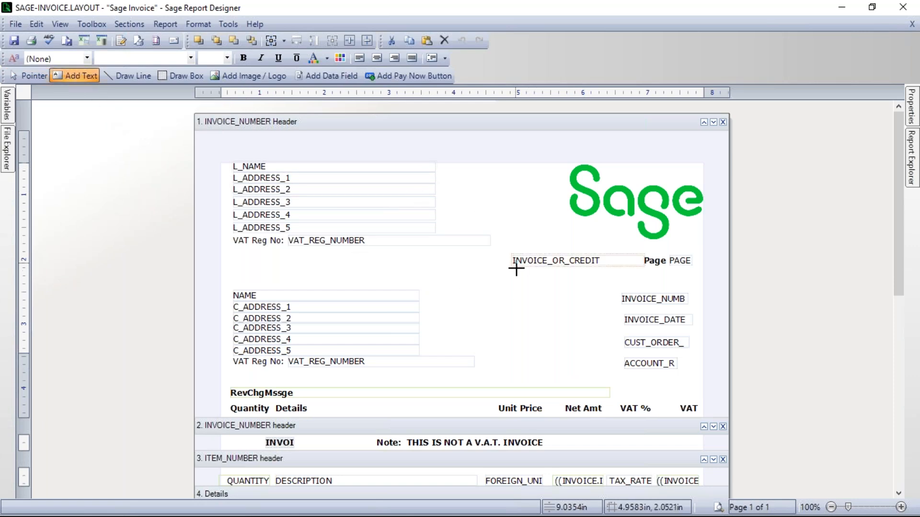
pyautogui.click(528, 294)
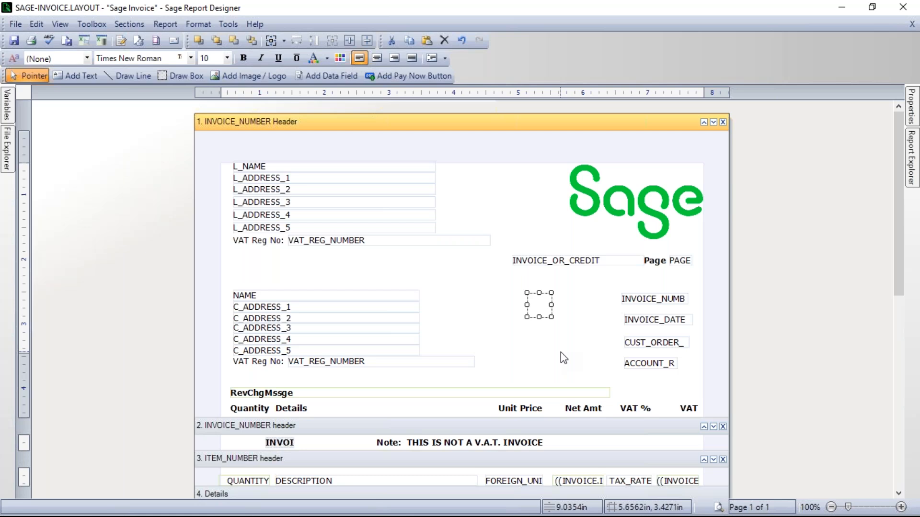
pyautogui.write('Invoic')
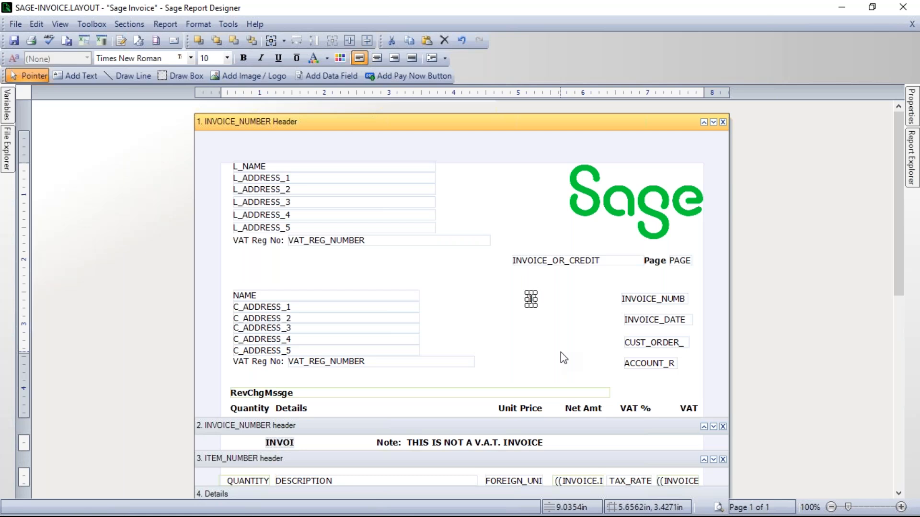
pyautogui.write('e no')
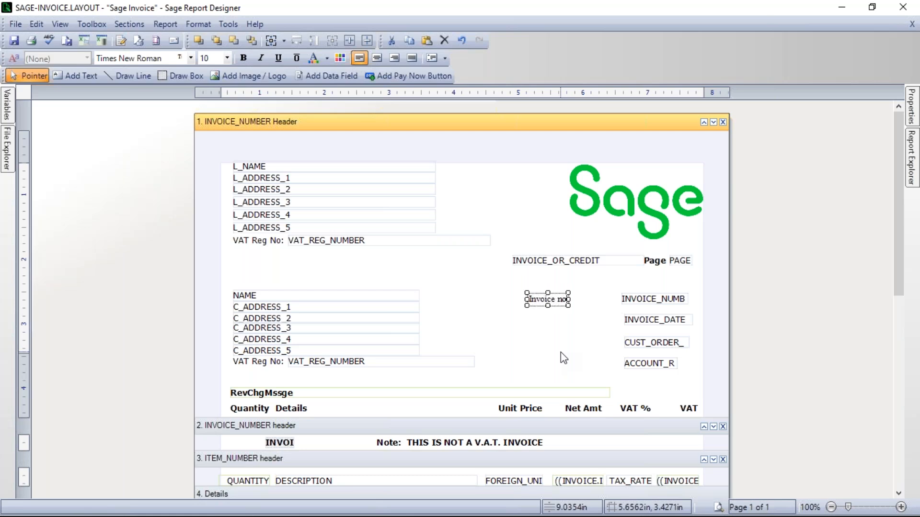
pyautogui.press('BackSpace')
pyautogui.press('BackSpace')
pyautogui.write('No:')
pyautogui.click(559, 336)
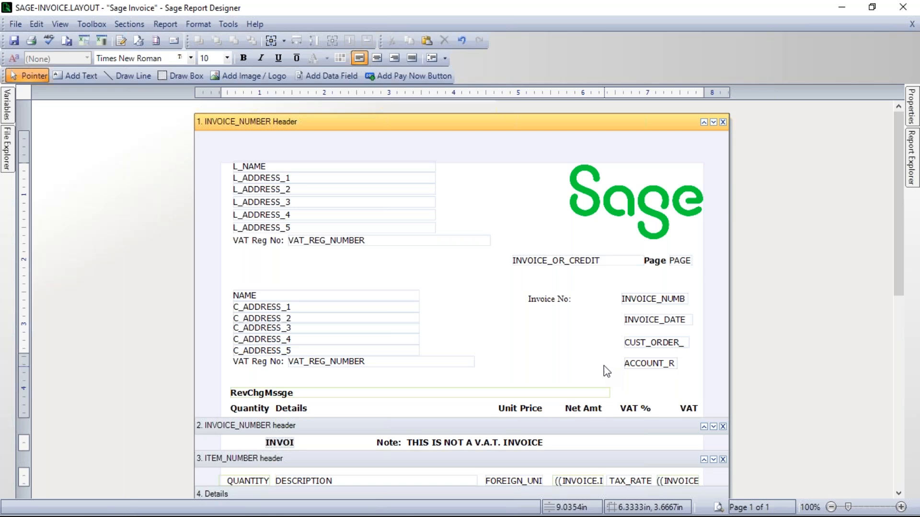
# Step: Add the text label "Invoice Date:" beside the INVOICE_DATE field
pyautogui.click(79, 77)
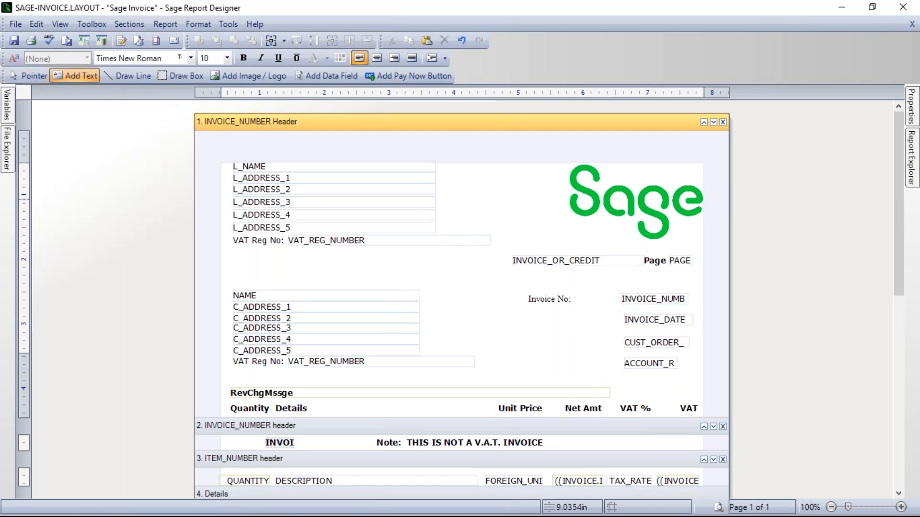
pyautogui.click(539, 318)
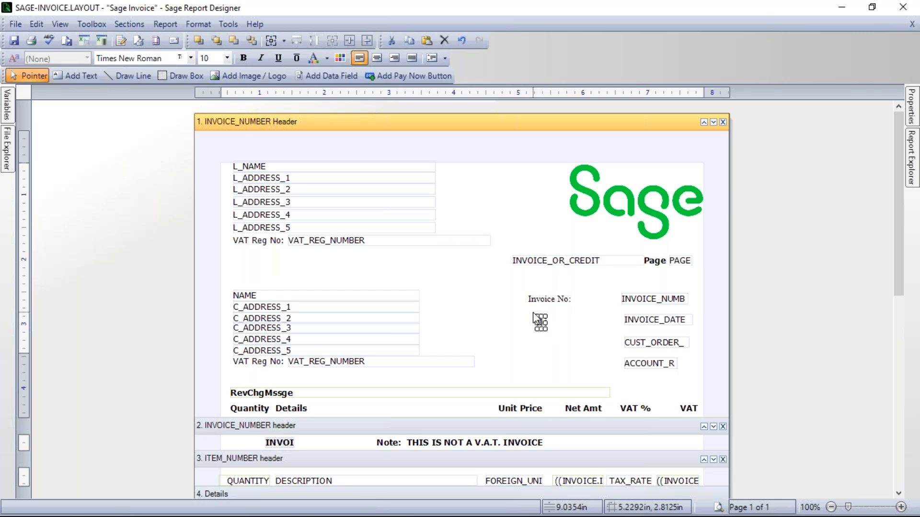
pyautogui.write('Invoice Date:')
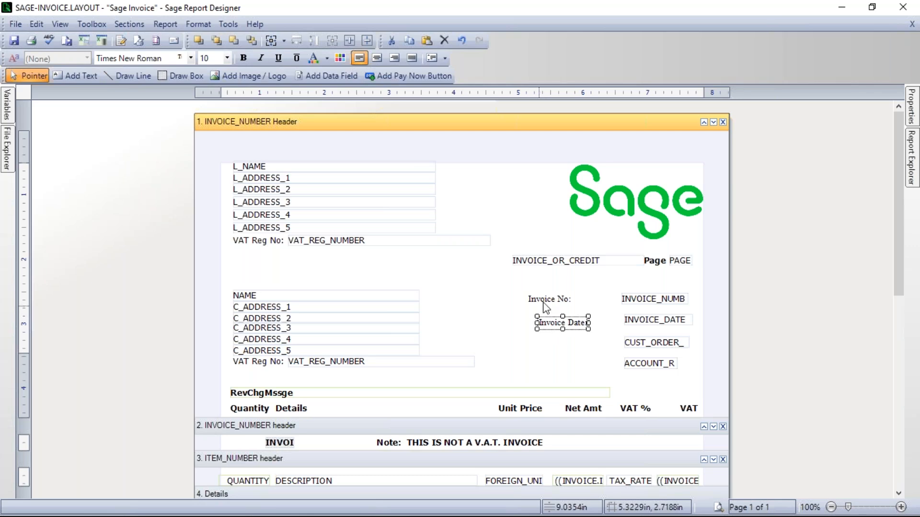
pyautogui.click(561, 351)
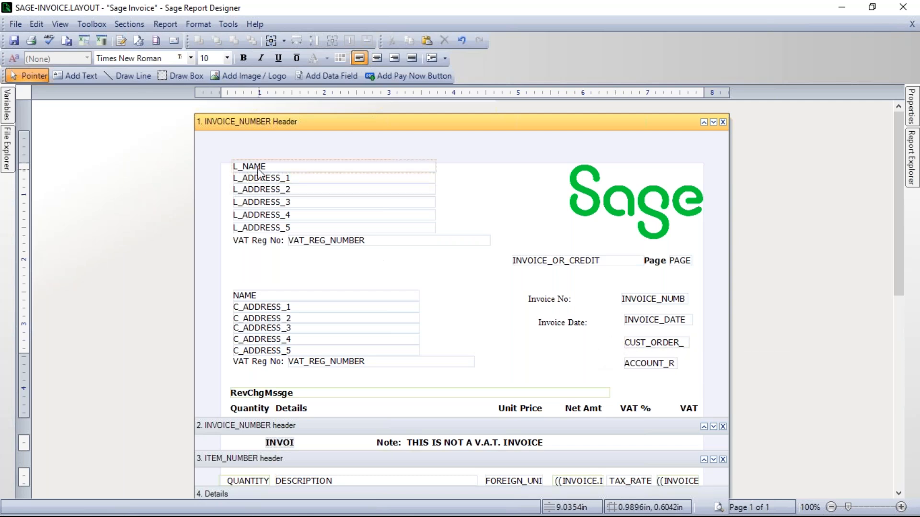
# Step: Add the text label "Your Order No:" beside the customer order number field
pyautogui.click(81, 75)
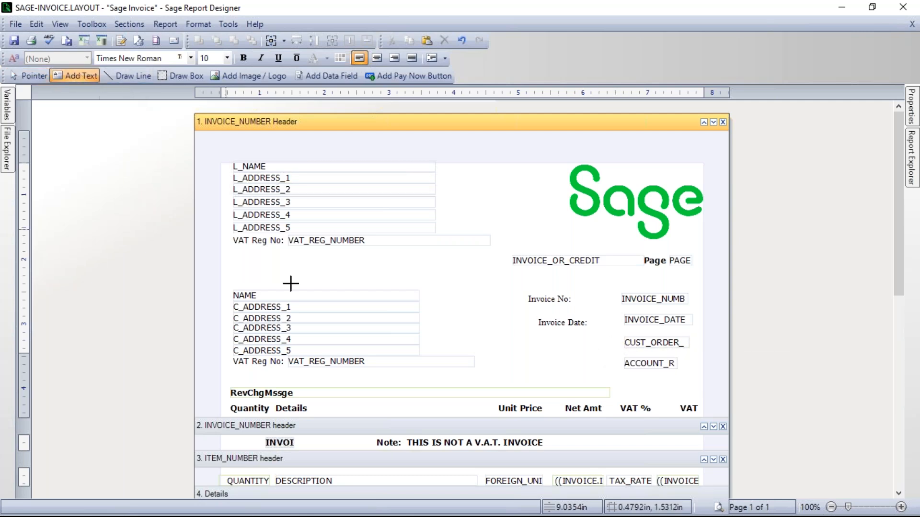
pyautogui.click(532, 342)
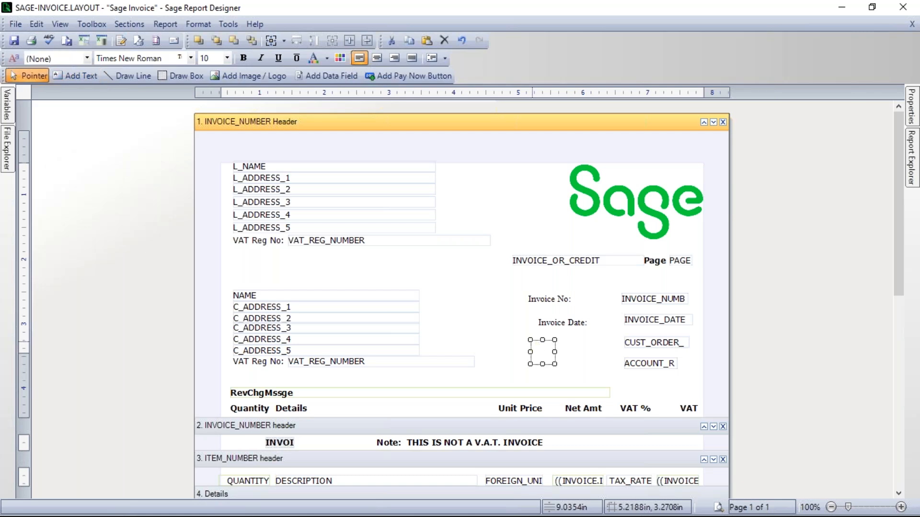
pyautogui.write('Your')
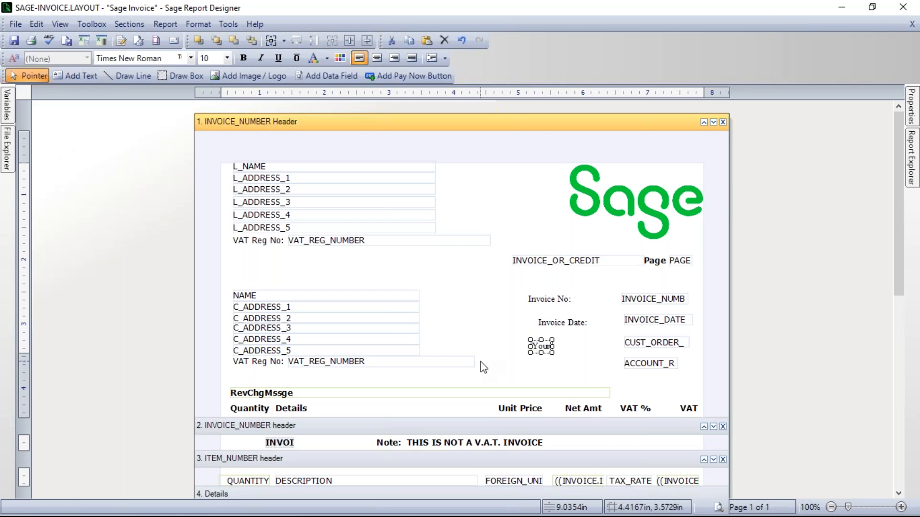
pyautogui.write(' Order No:')
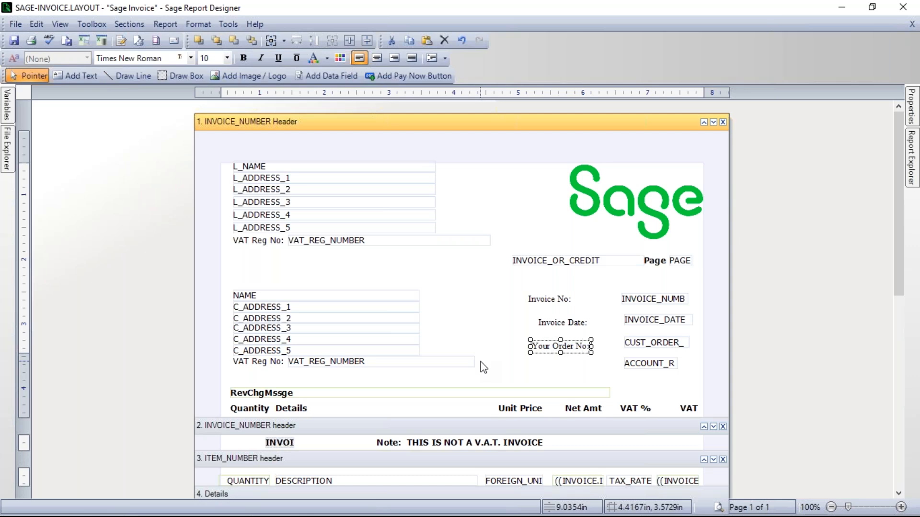
pyautogui.click(550, 367)
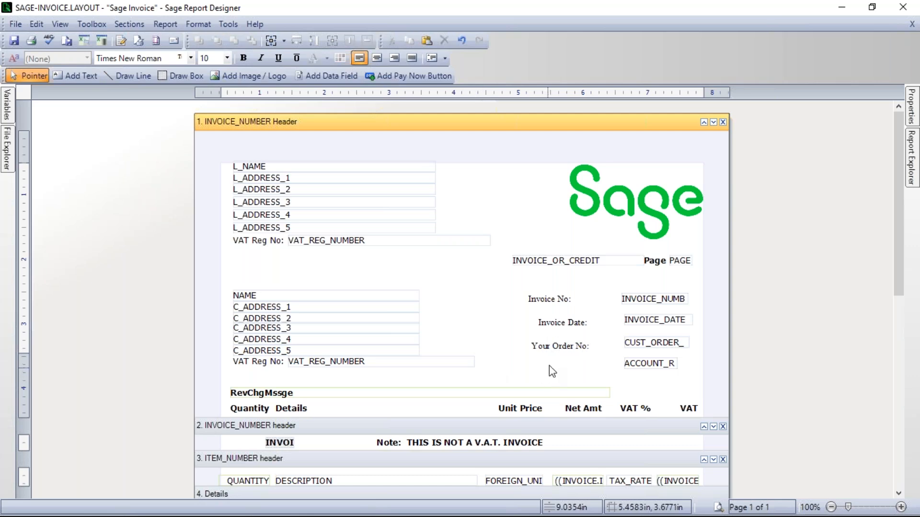
# Step: Add the text label "Account No:" beside the account reference field
pyautogui.click(74, 76)
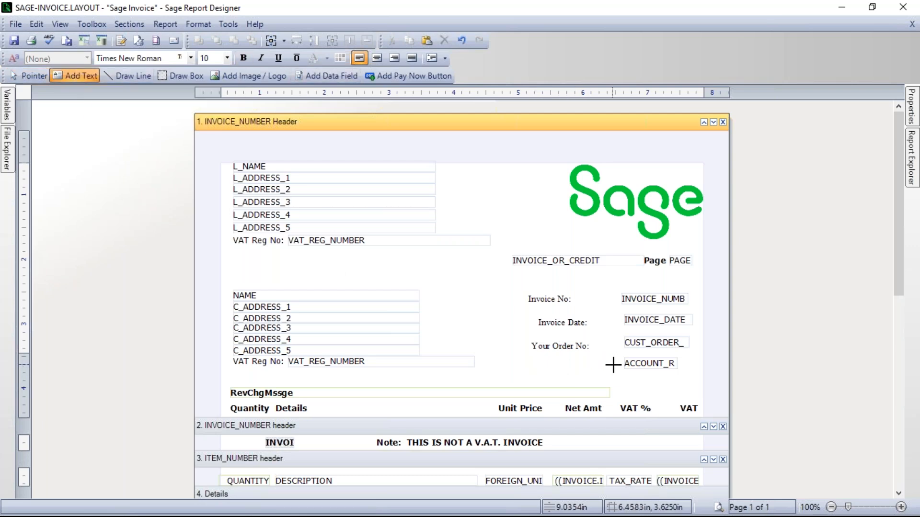
pyautogui.click(539, 363)
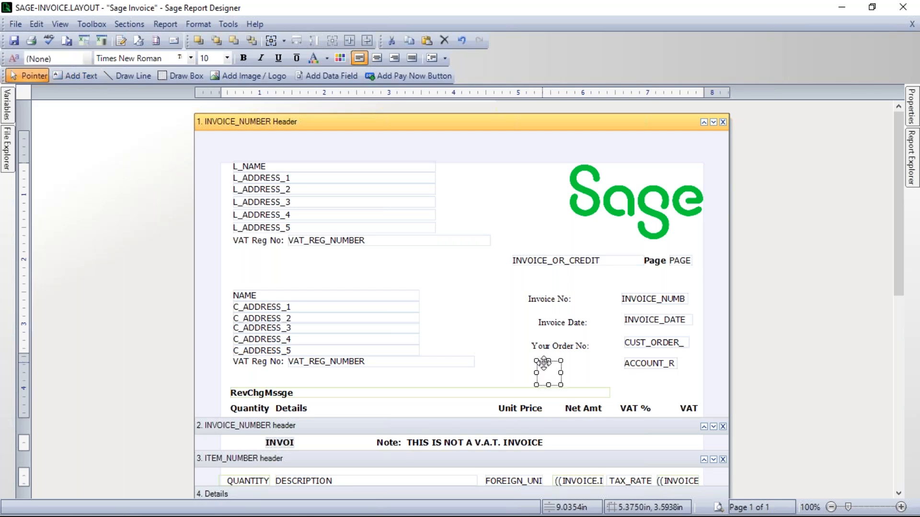
pyautogui.write('Account No:')
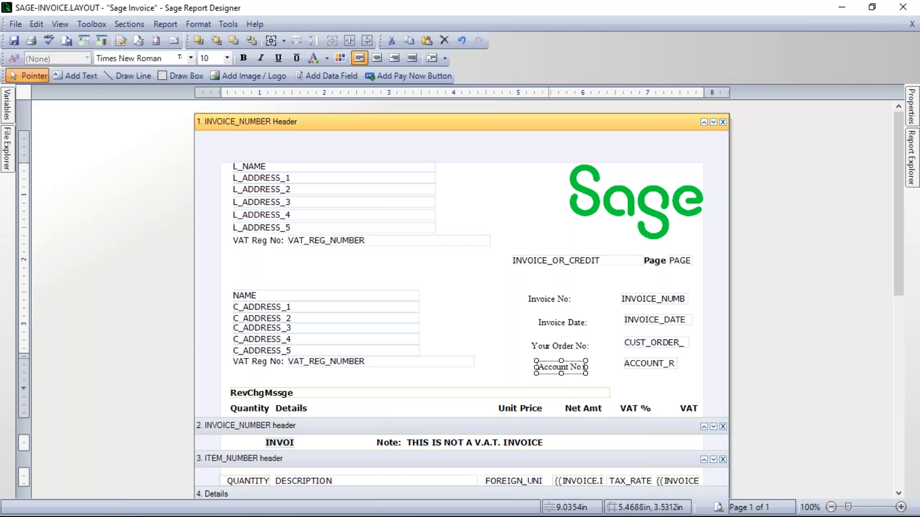
pyautogui.click(510, 334)
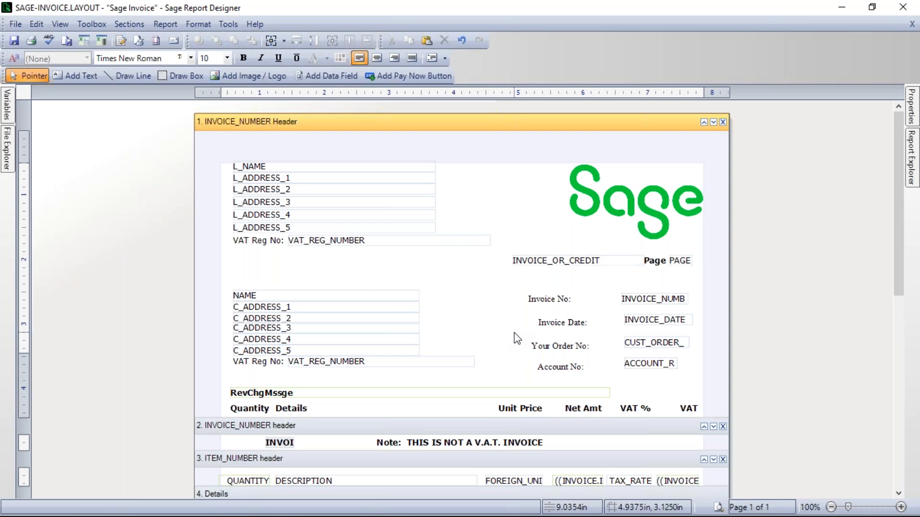
# Step: Edit the "Invoice No:" label by deleting and retyping part of the word "Invoice"
pyautogui.click(552, 302)
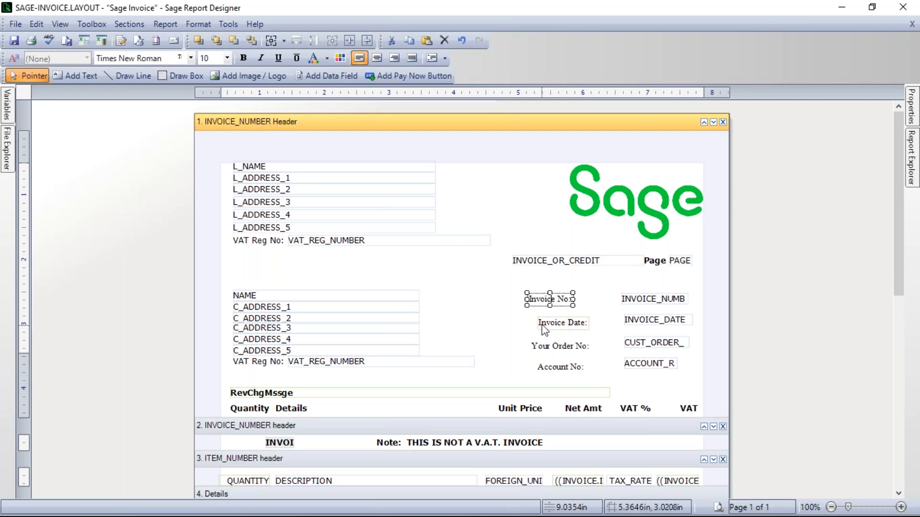
pyautogui.press('BackSpace')
pyautogui.press('BackSpace')
pyautogui.press('BackSpace')
pyautogui.write('oi')
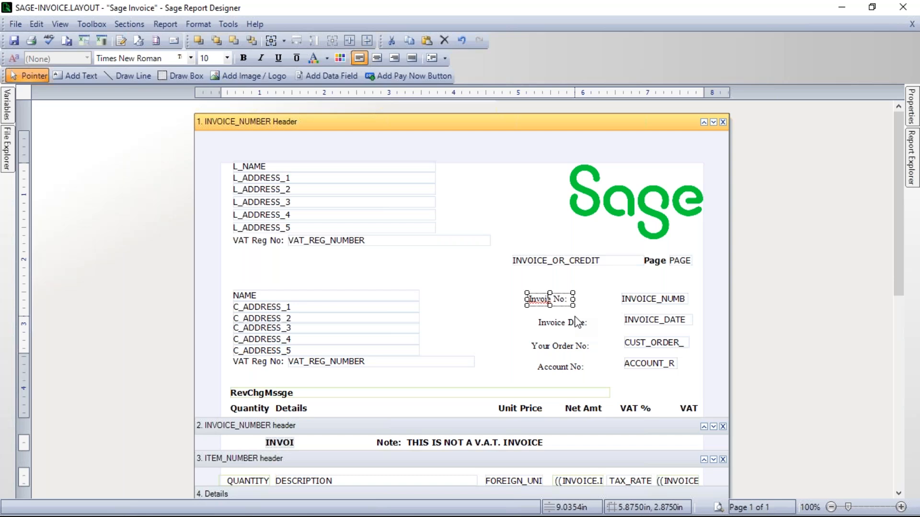
pyautogui.write('ce')
pyautogui.click(502, 318)
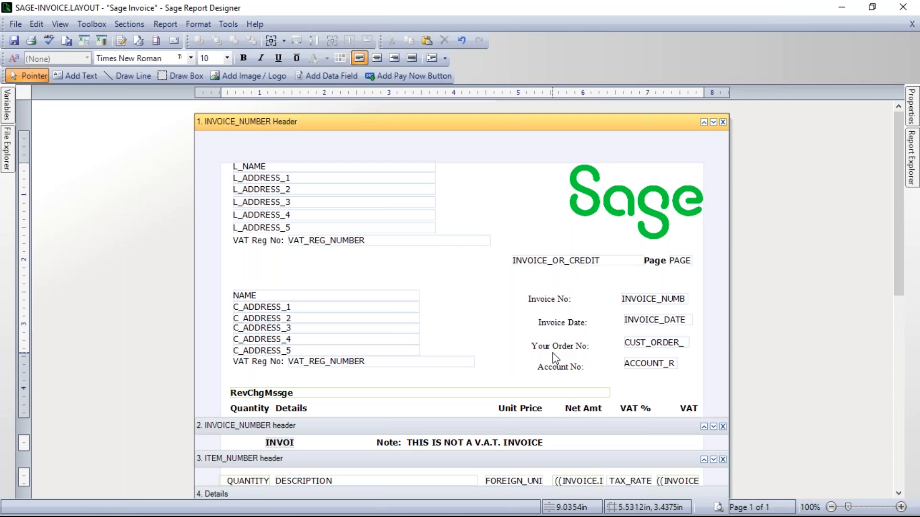
# Step: Preview the layout with the new labels, then check the text styles used by the Unit Price heading and the C_ADDRESS_1 field
pyautogui.click(718, 507)
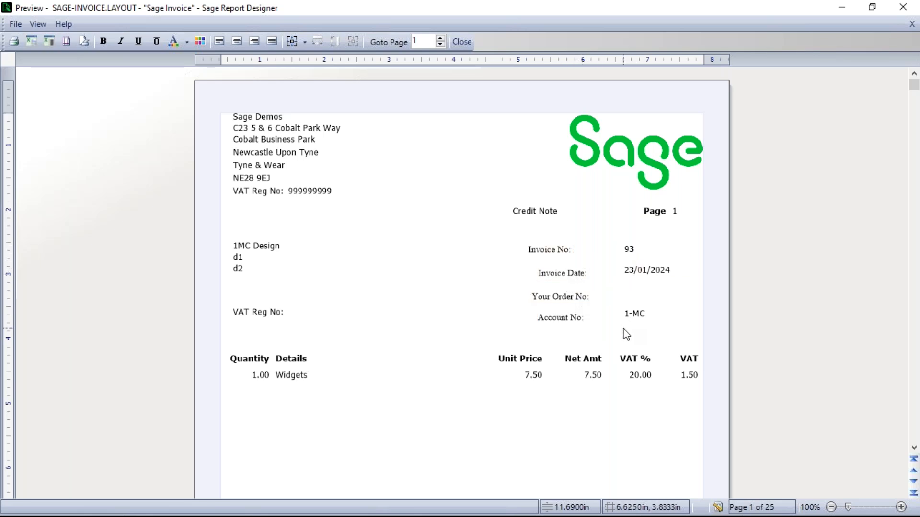
pyautogui.click(717, 508)
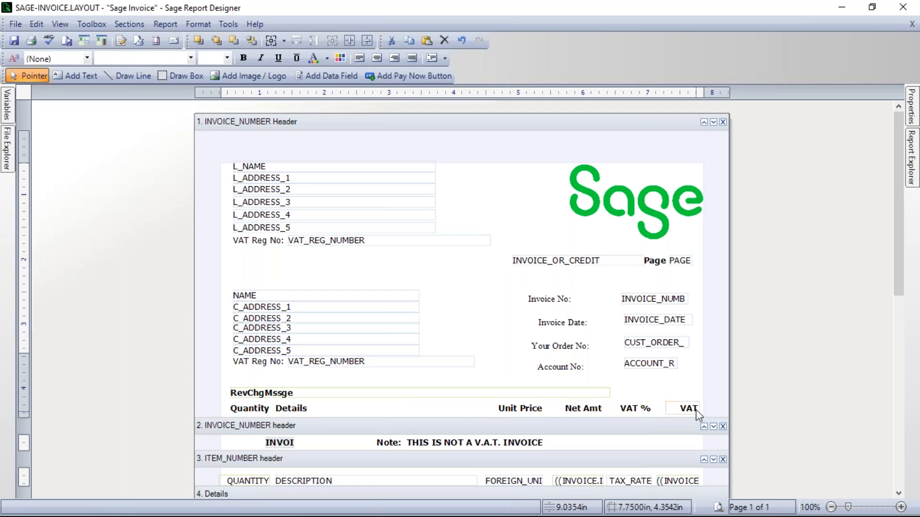
pyautogui.click(523, 409)
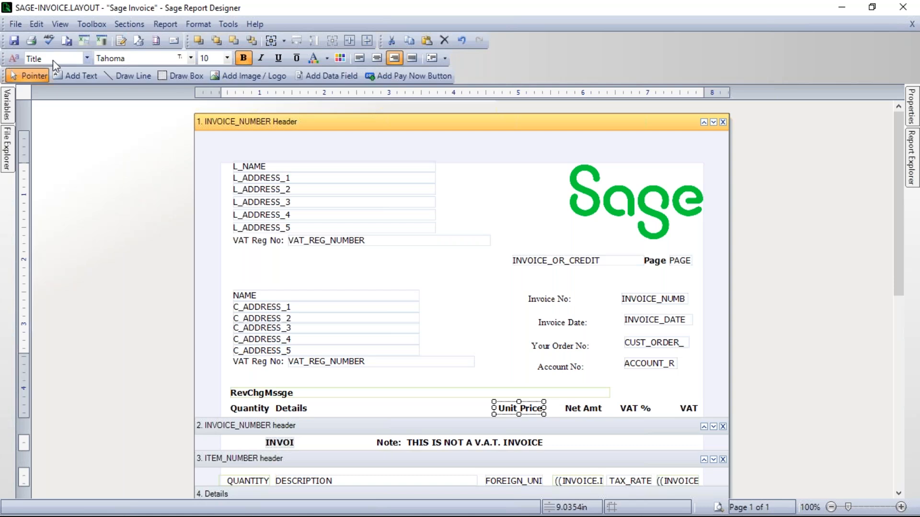
pyautogui.click(85, 59)
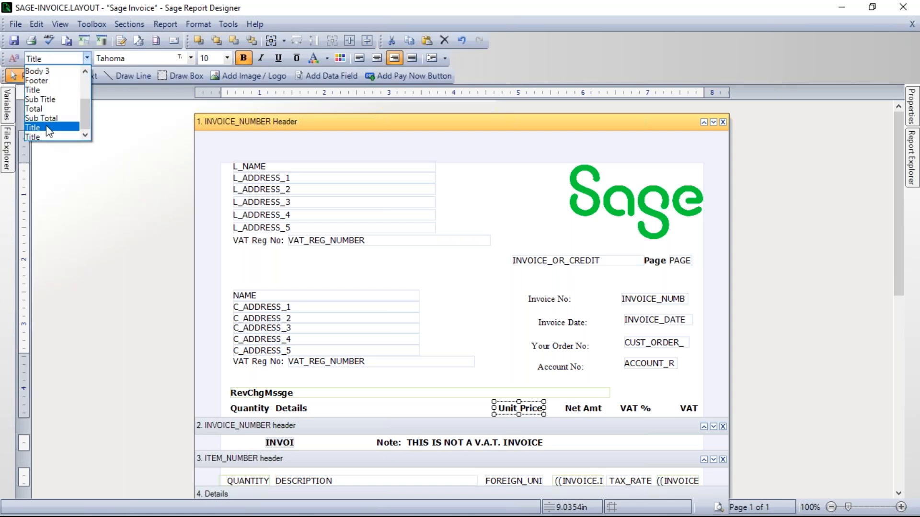
pyautogui.click(69, 196)
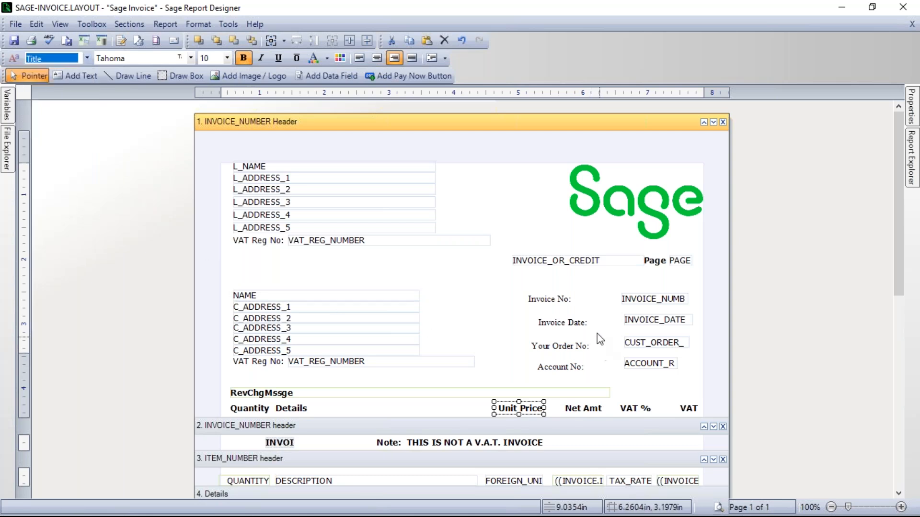
pyautogui.click(324, 308)
pyautogui.click(325, 308)
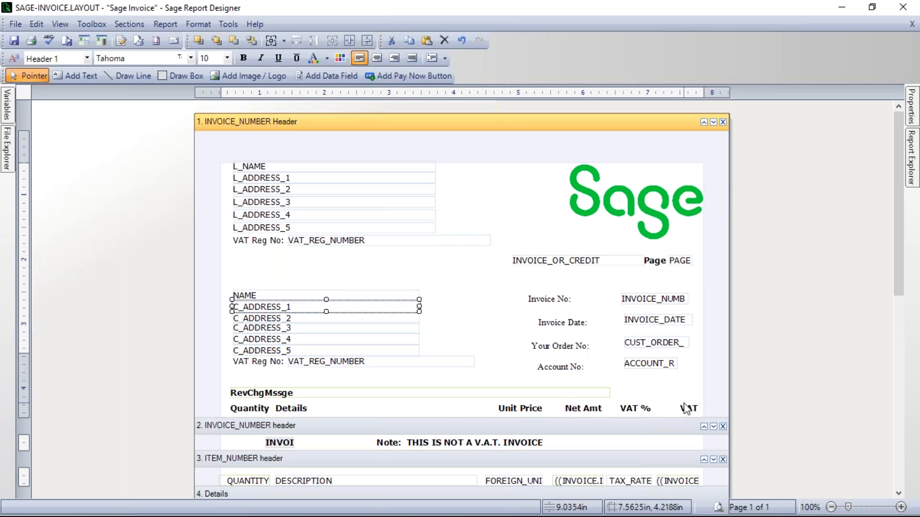
# Step: Apply the Title text style to the "Invoice No:" label
pyautogui.click(541, 302)
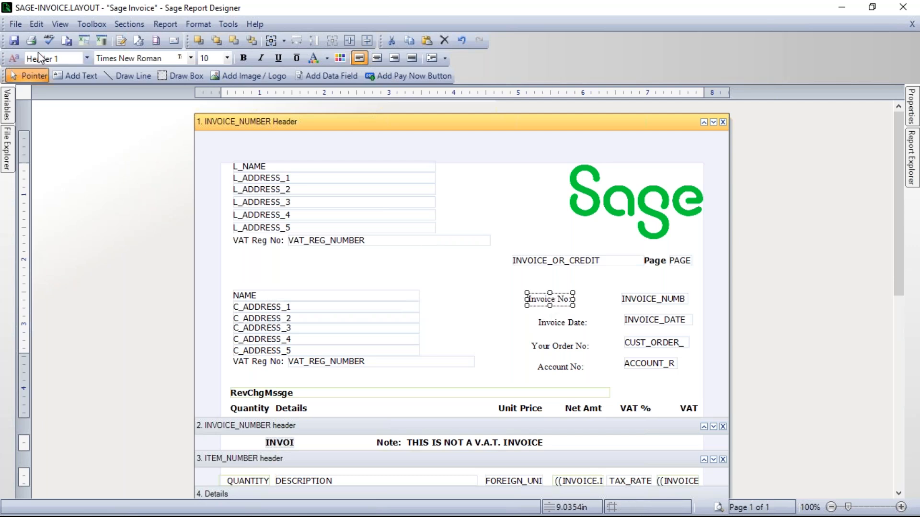
pyautogui.click(86, 58)
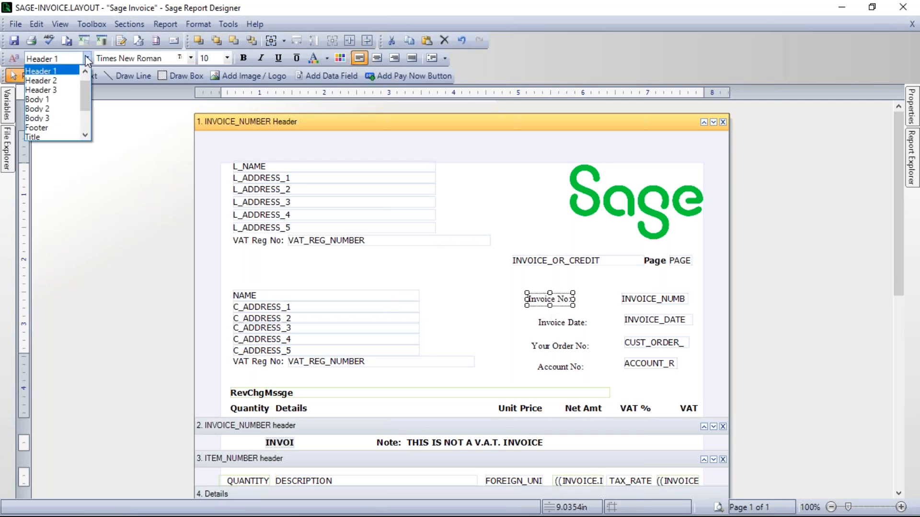
pyautogui.click(86, 137)
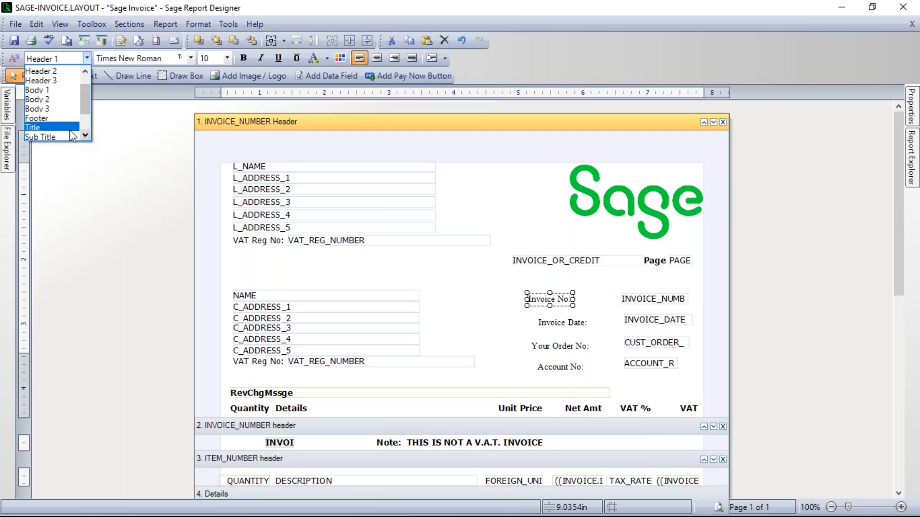
pyautogui.click(37, 128)
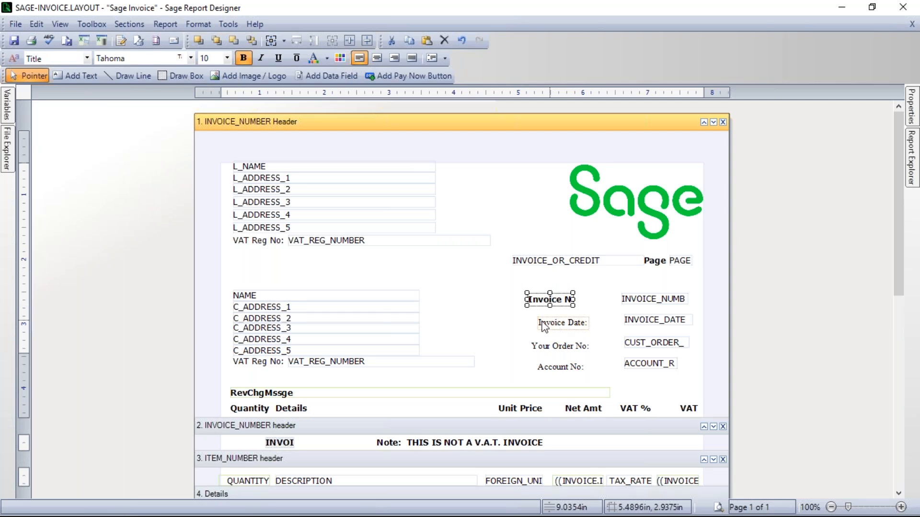
pyautogui.click(525, 325)
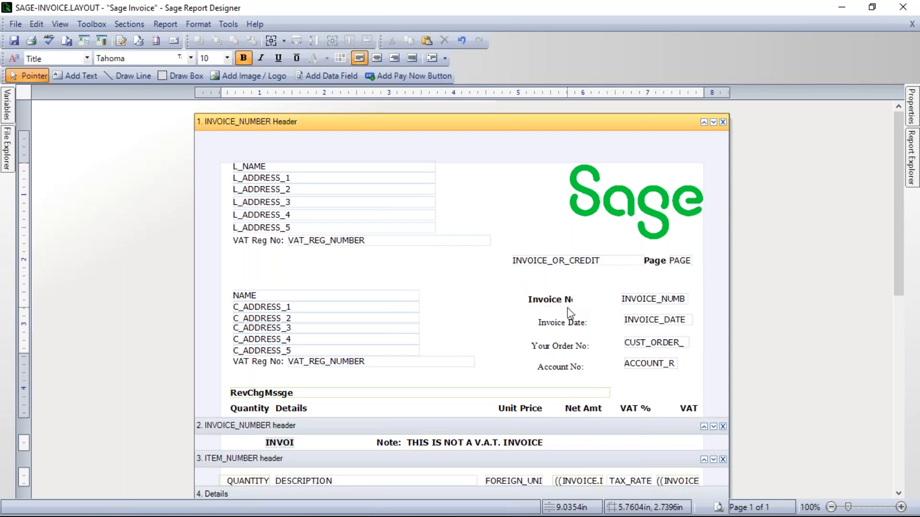
# Step: Apply the Title text style to the "Invoice Date:", "Your Order No:" and "Account No:" labels
pyautogui.click(538, 323)
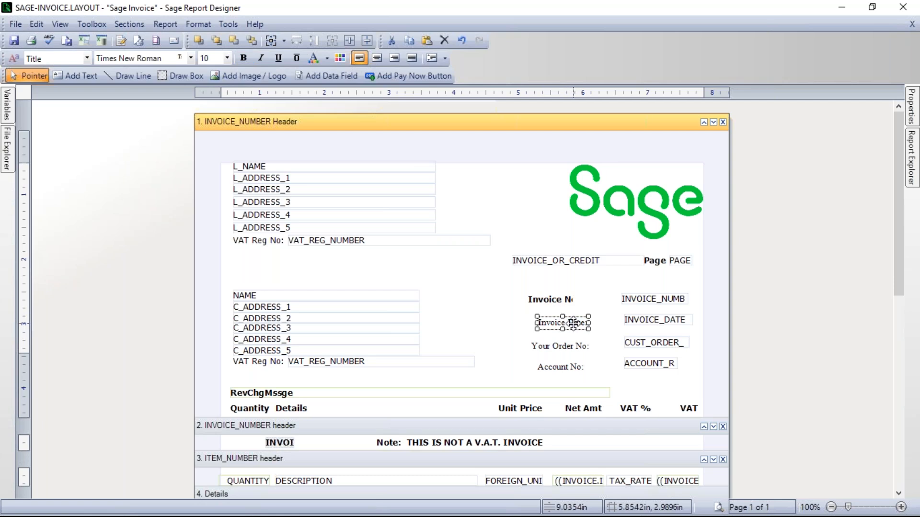
pyautogui.click(86, 58)
pyautogui.click(45, 134)
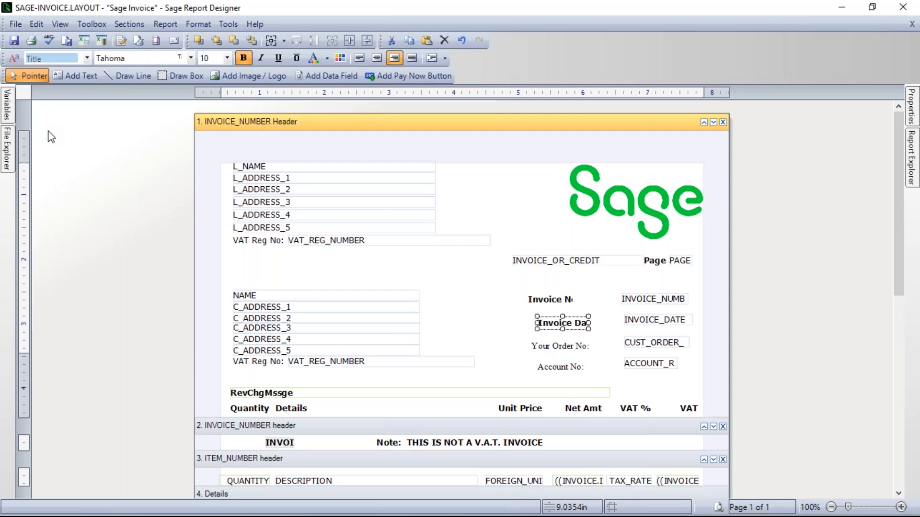
pyautogui.click(559, 346)
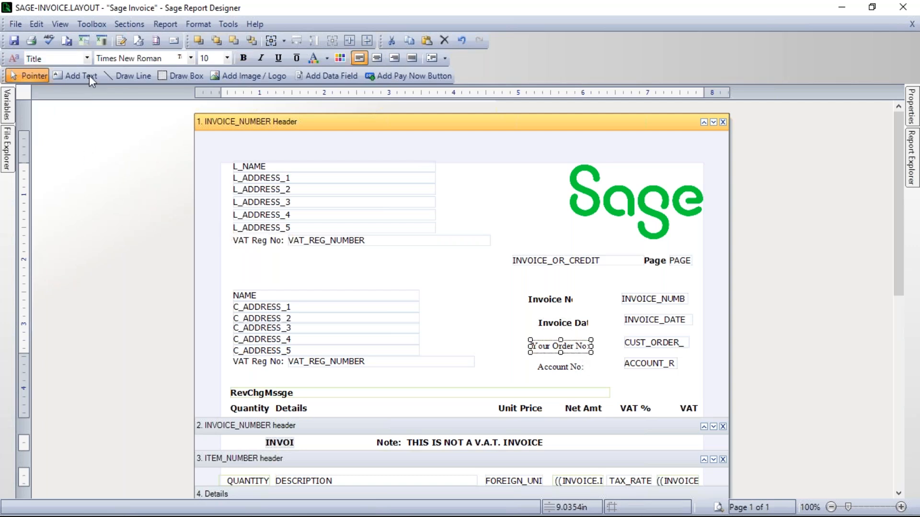
pyautogui.click(87, 58)
pyautogui.click(47, 132)
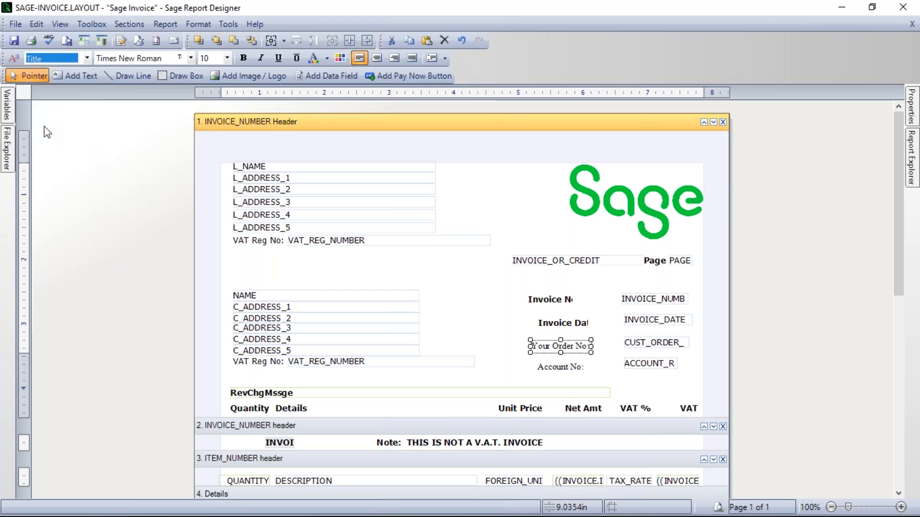
pyautogui.click(561, 367)
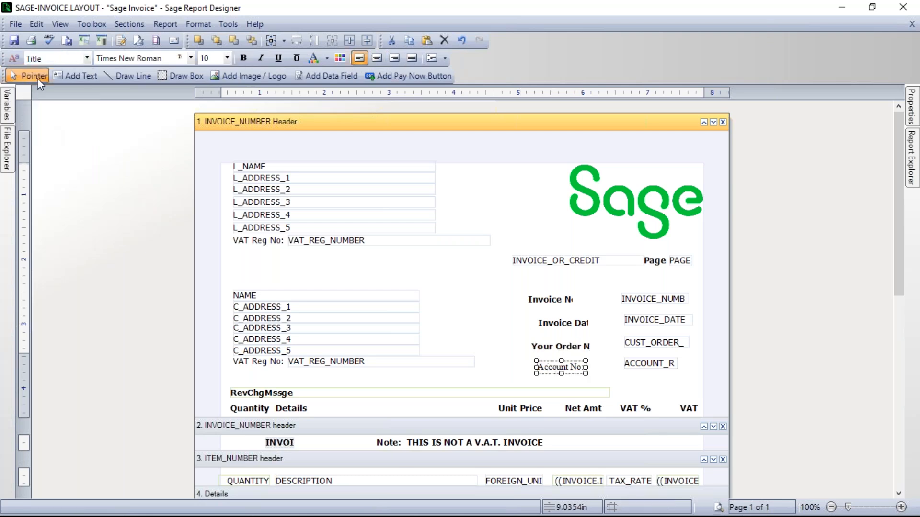
pyautogui.click(87, 60)
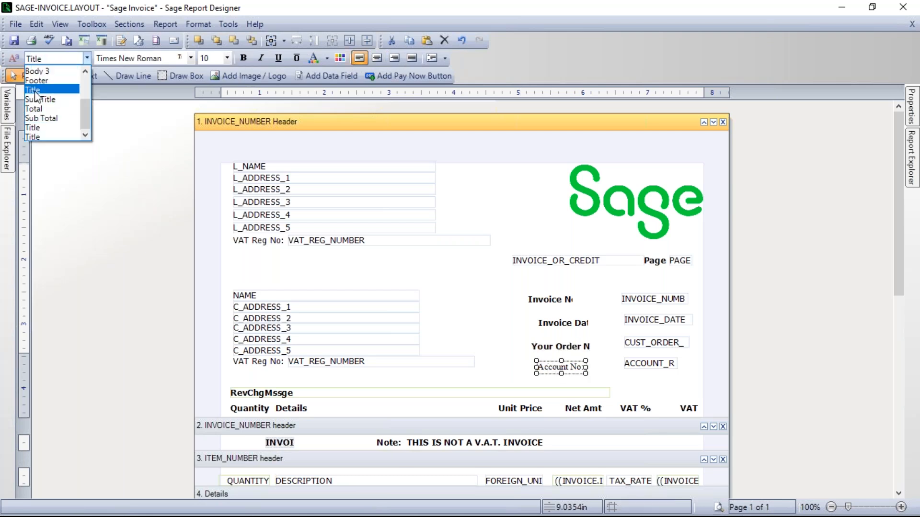
pyautogui.click(32, 128)
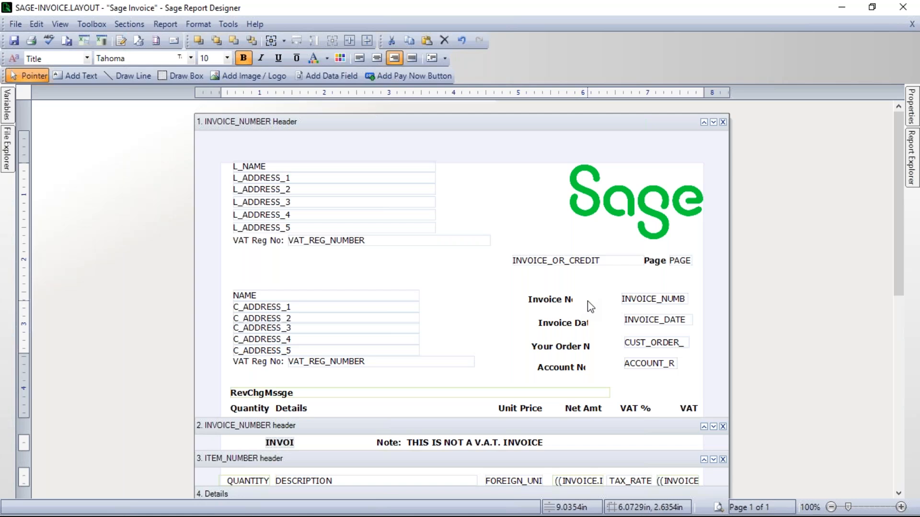
# Step: Widen the "Invoice No:", "Invoice Date:", "Your Order No:" and "Account No:" labels to fit their full text
pyautogui.click(560, 301)
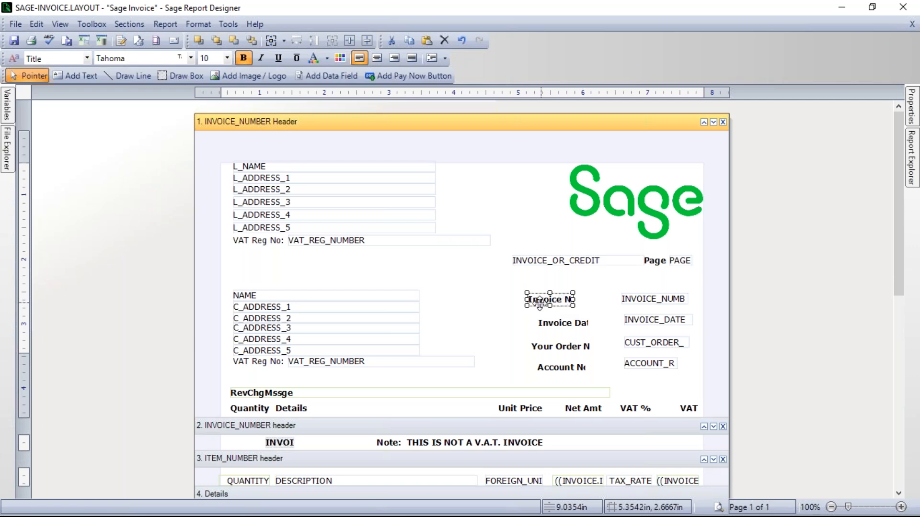
pyautogui.moveTo(526, 300)
pyautogui.mouseDown()
pyautogui.moveTo(422, 301)
pyautogui.moveTo(527, 303)
pyautogui.mouseUp()
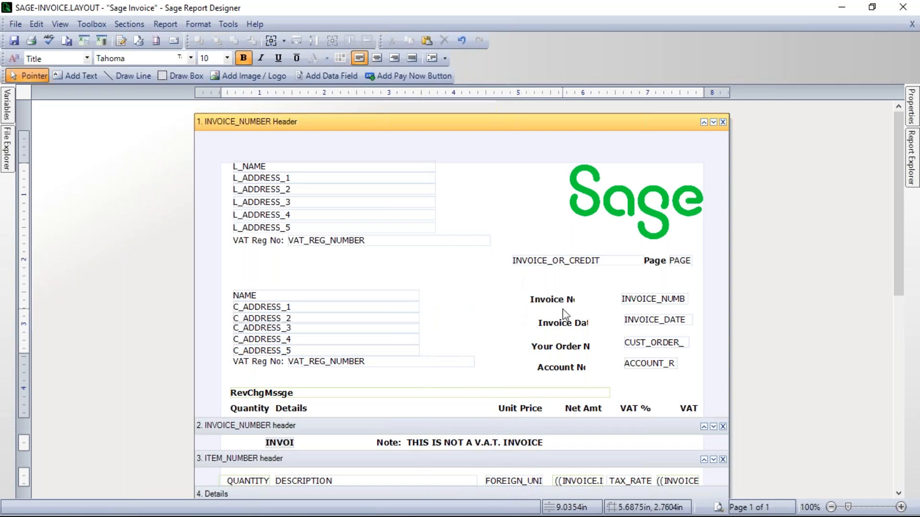
pyautogui.moveTo(575, 299); pyautogui.dragTo(584, 300)
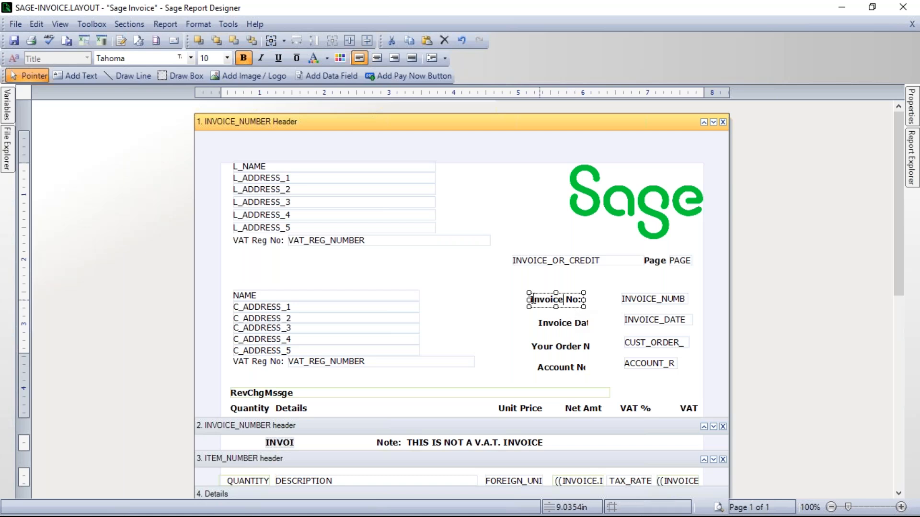
pyautogui.click(575, 313)
pyautogui.doubleClick(563, 325)
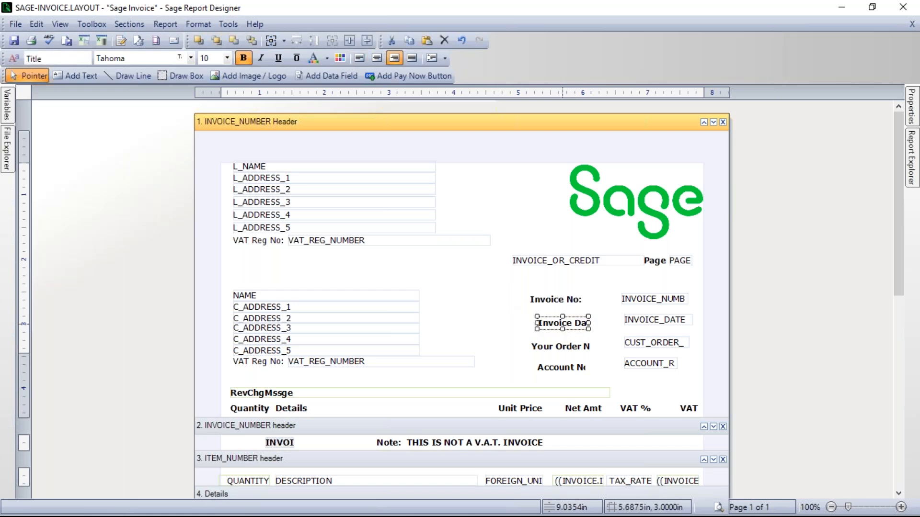
pyautogui.doubleClick(571, 347)
pyautogui.doubleClick(560, 368)
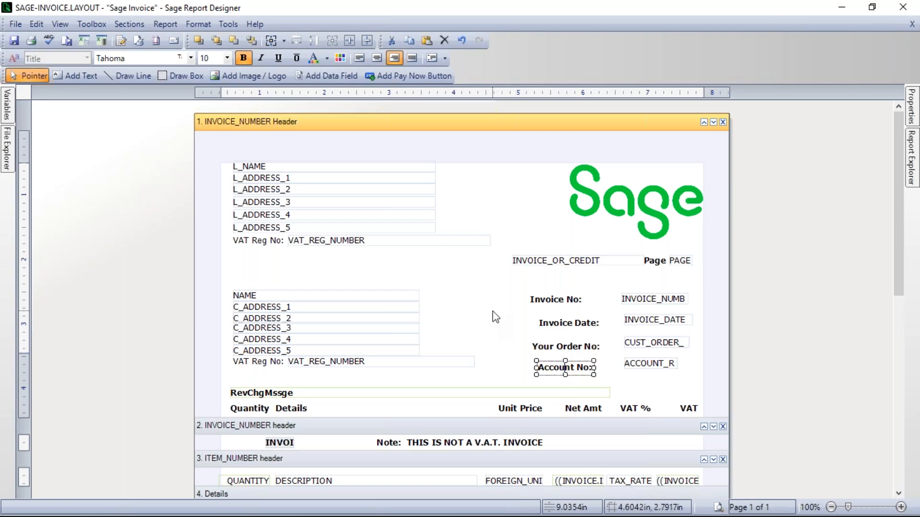
pyautogui.click(492, 284)
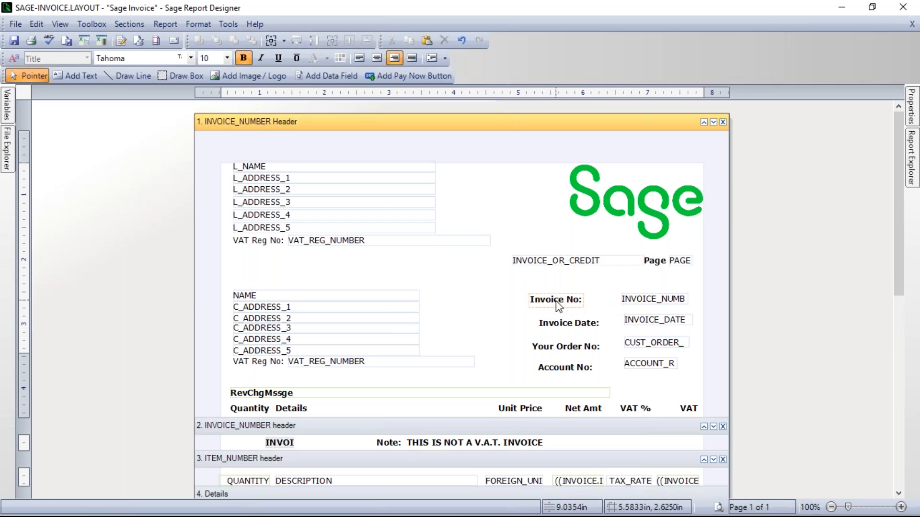
# Step: Move the "Invoice No:" label closer to the invoice number field and shift the "Invoice Date:" label slightly down and away from its field
pyautogui.moveTo(559, 305); pyautogui.dragTo(600, 300)
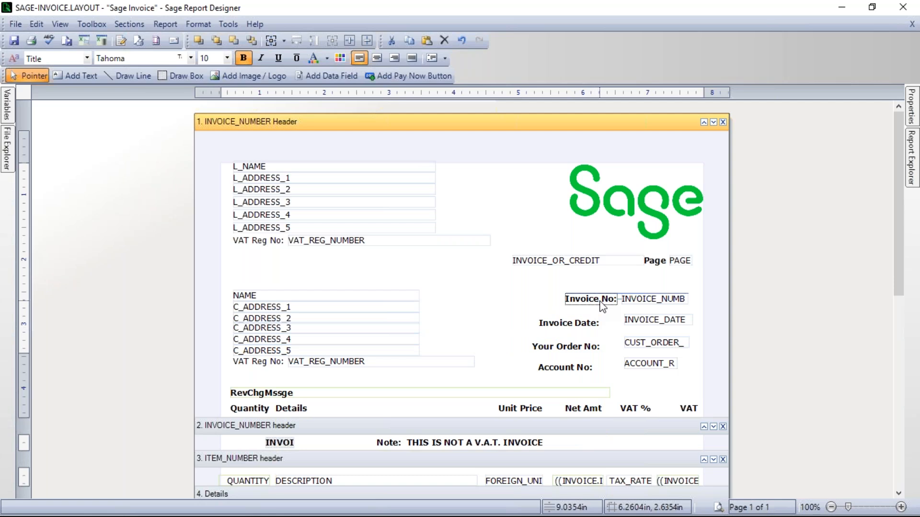
pyautogui.moveTo(603, 306)
pyautogui.mouseDown()
pyautogui.moveTo(585, 308)
pyautogui.moveTo(580, 293)
pyautogui.moveTo(573, 309)
pyautogui.moveTo(597, 311)
pyautogui.moveTo(594, 304)
pyautogui.mouseUp()
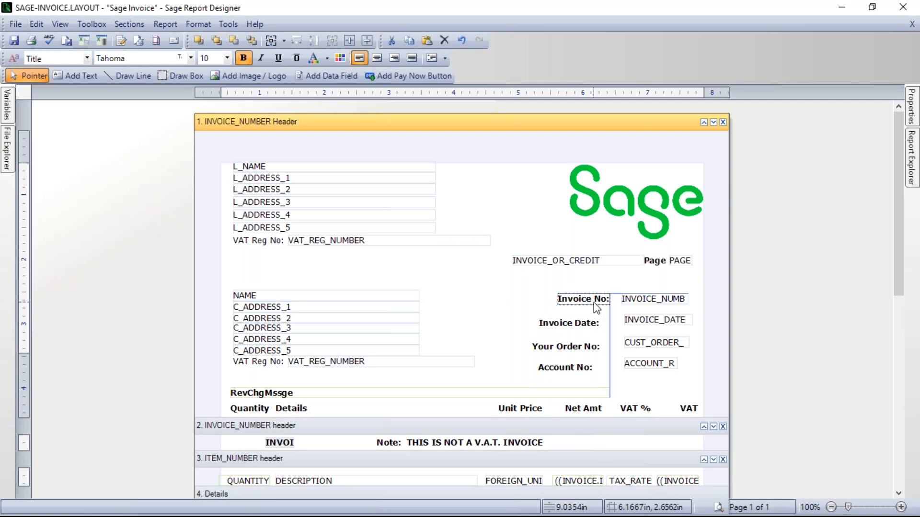
pyautogui.moveTo(594, 304); pyautogui.dragTo(594, 304)
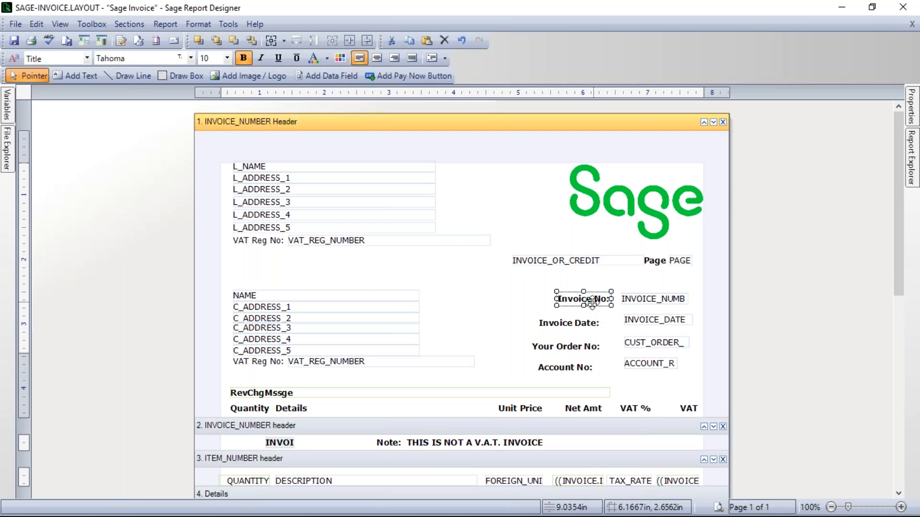
pyautogui.click(577, 319)
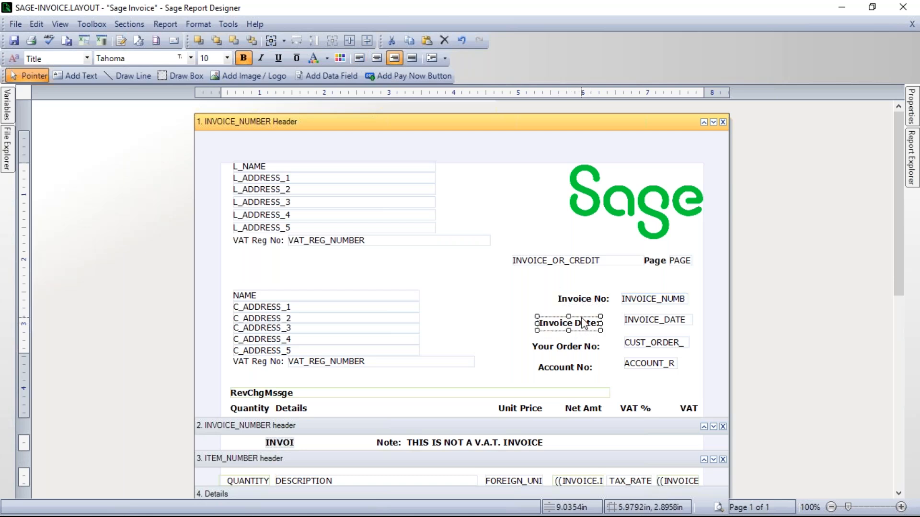
pyautogui.moveTo(578, 317)
pyautogui.mouseDown()
pyautogui.moveTo(587, 312)
pyautogui.moveTo(593, 324)
pyautogui.moveTo(565, 328)
pyautogui.mouseUp()
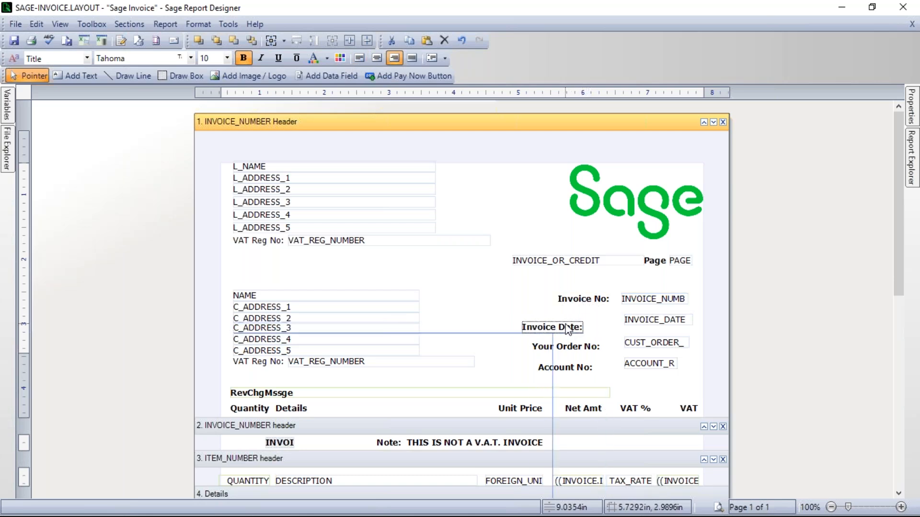
# Step: Nudge the "Invoice No:" label up and down in small increments, leaving it slightly lower than the invoice number field
pyautogui.click(594, 304)
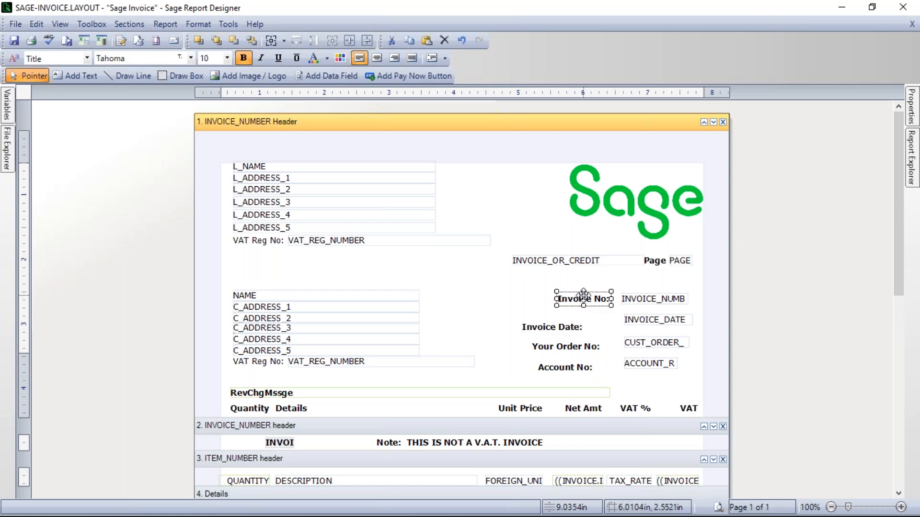
pyautogui.press('Up')
pyautogui.press('Up')
pyautogui.press('Up')
pyautogui.press('Up')
pyautogui.press('Up')
pyautogui.press('Down')
pyautogui.press('Down')
pyautogui.press('Down')
pyautogui.press('Down')
pyautogui.press('Down')
pyautogui.press('Down')
pyautogui.press('Down')
pyautogui.press('Down')
pyautogui.press('Down')
pyautogui.press('Down')
pyautogui.press('Down')
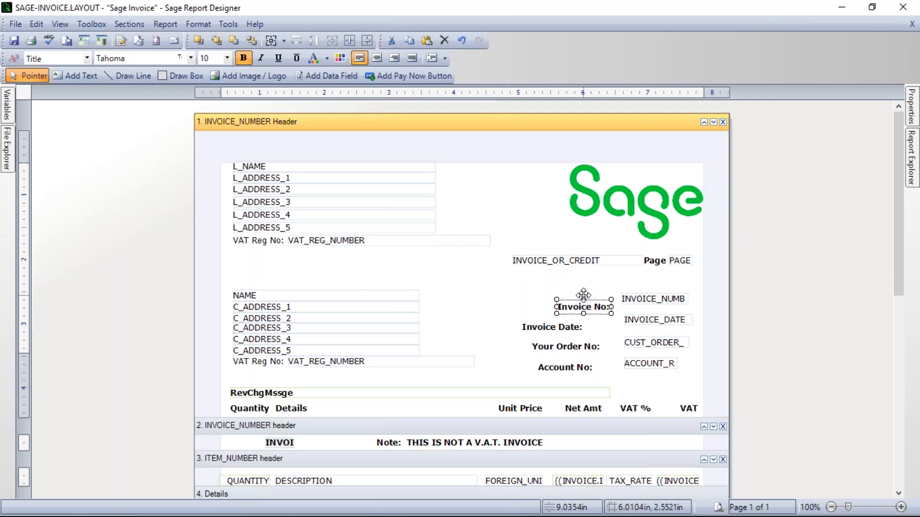
pyautogui.click(501, 311)
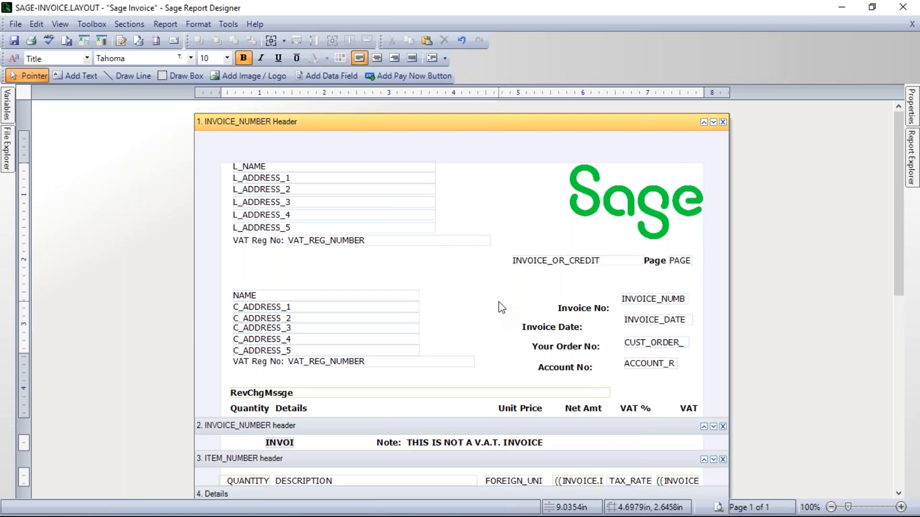
# Step: Align the top of the "Invoice No:" label with the top of the invoice number field
pyautogui.click(653, 302)
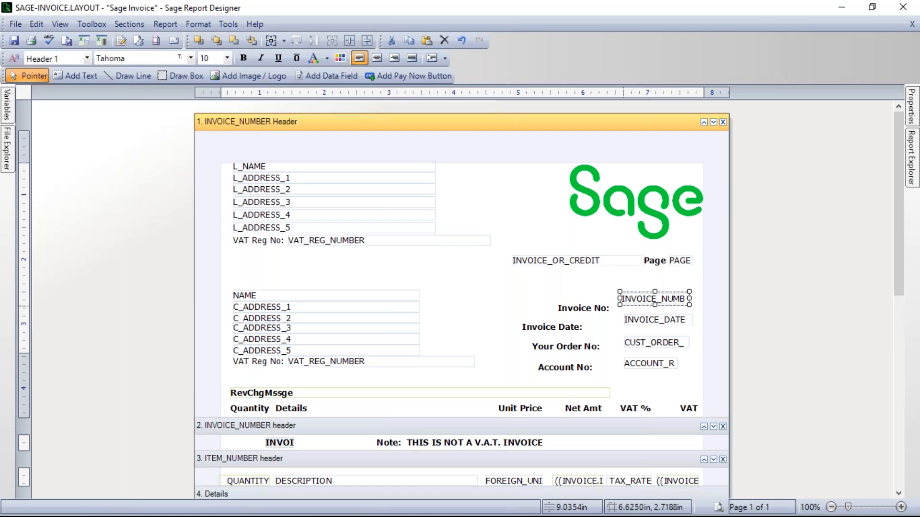
pyautogui.keyDown('ctrl'); pyautogui.click(582, 311); pyautogui.keyUp('ctrl')
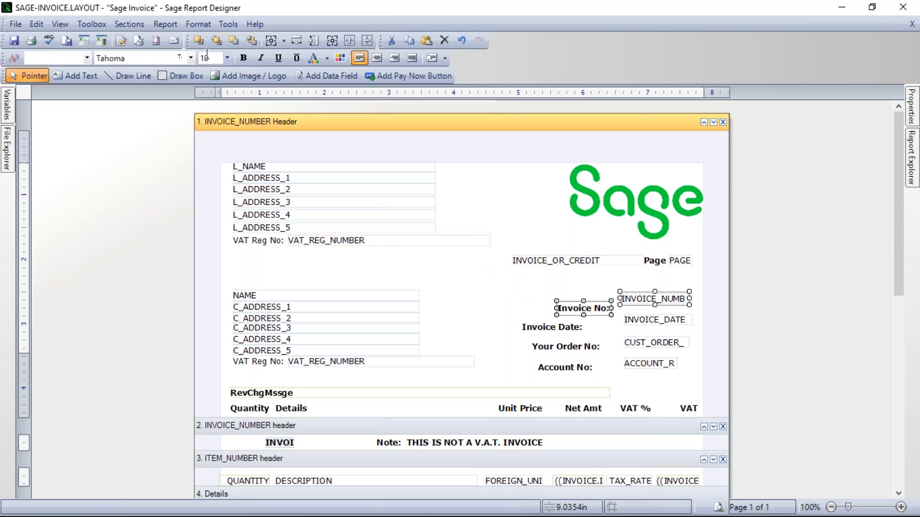
pyautogui.click(196, 25)
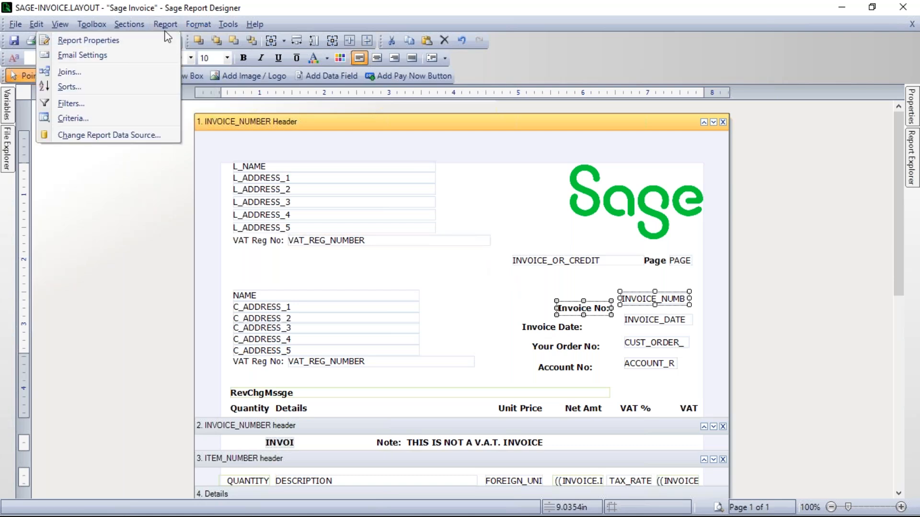
pyautogui.moveTo(184, 42)
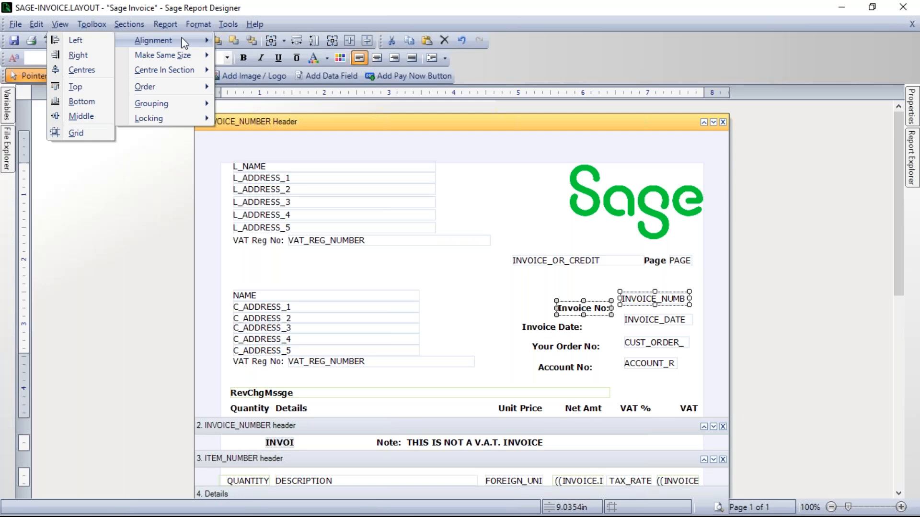
pyautogui.click(76, 87)
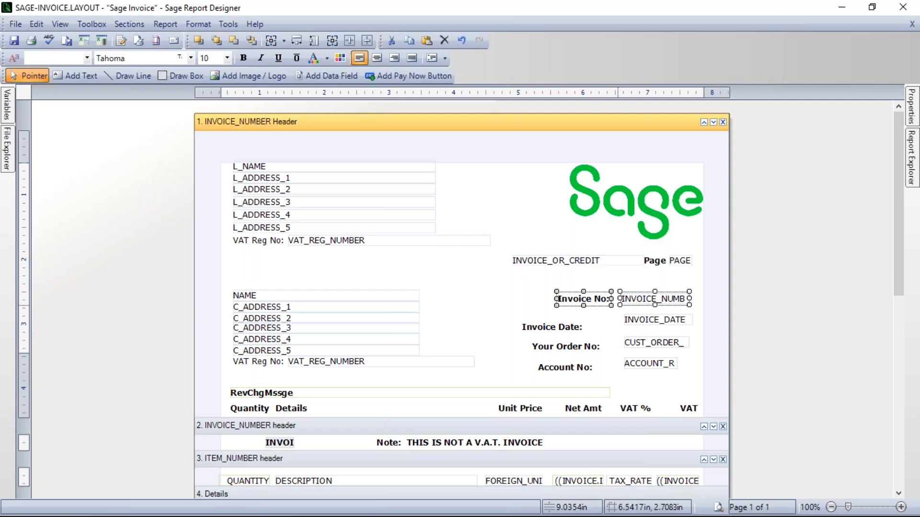
pyautogui.click(602, 321)
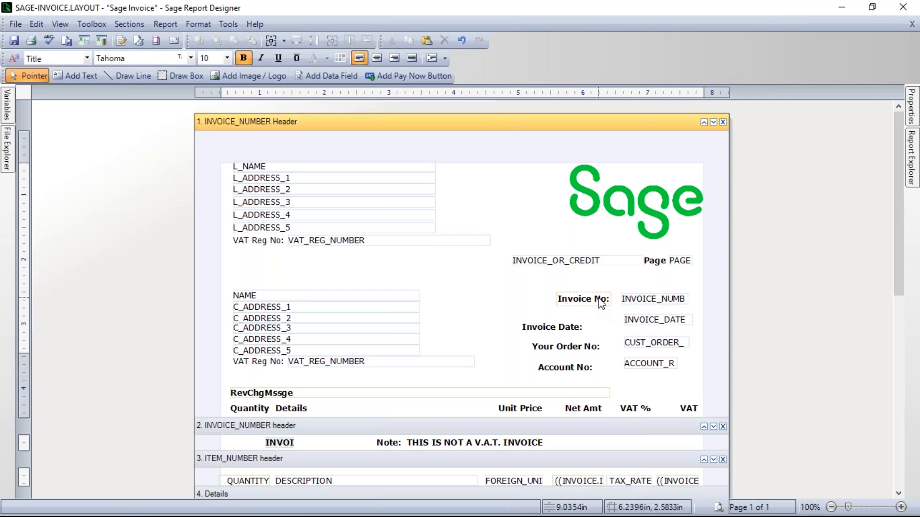
# Step: Move the "Invoice No:" label right up against the invoice number field, then preview the layout and return to the design
pyautogui.click(557, 299)
pyautogui.moveTo(558, 299); pyautogui.dragTo(564, 299)
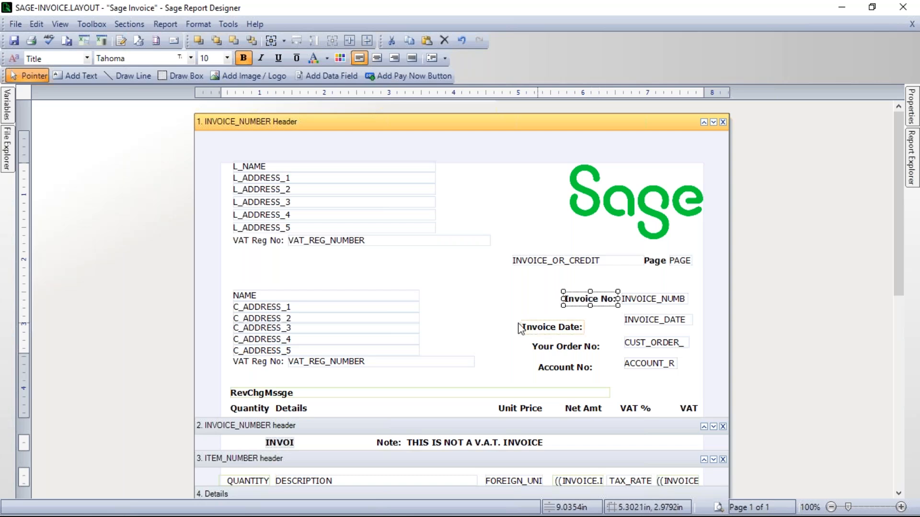
pyautogui.click(501, 312)
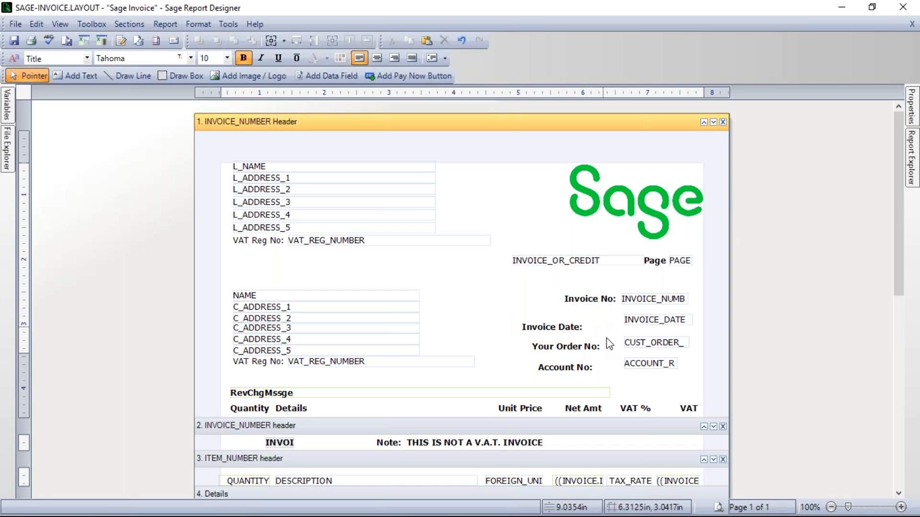
pyautogui.click(719, 508)
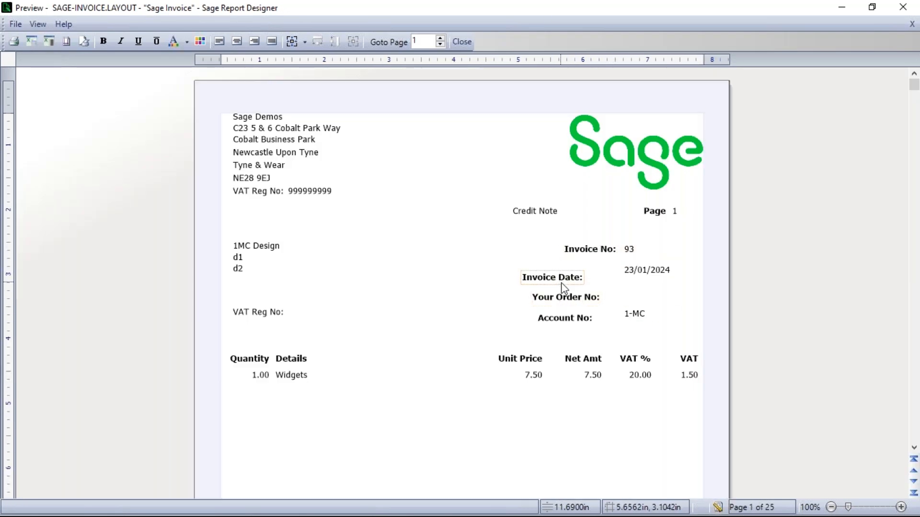
pyautogui.click(717, 507)
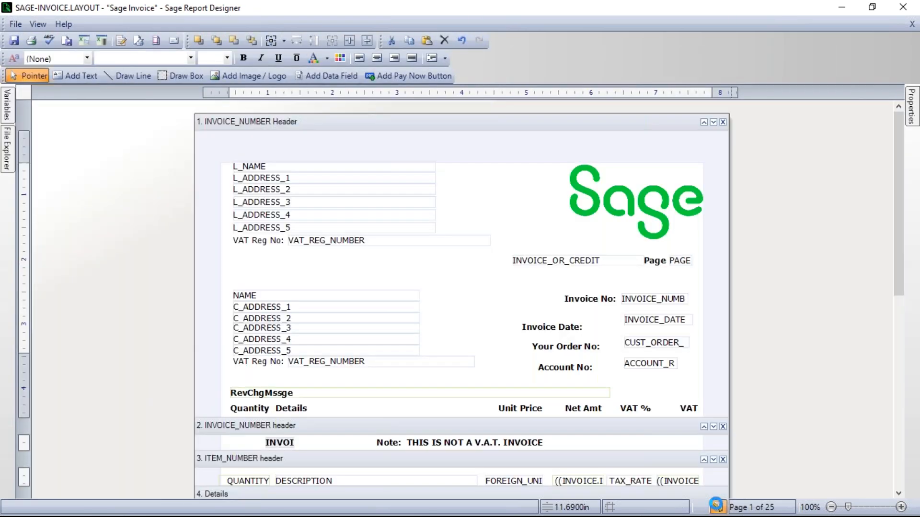
# Step: Align the top of the "Invoice Date:" label with the top of the INVOICE_DATE field
pyautogui.click(654, 326)
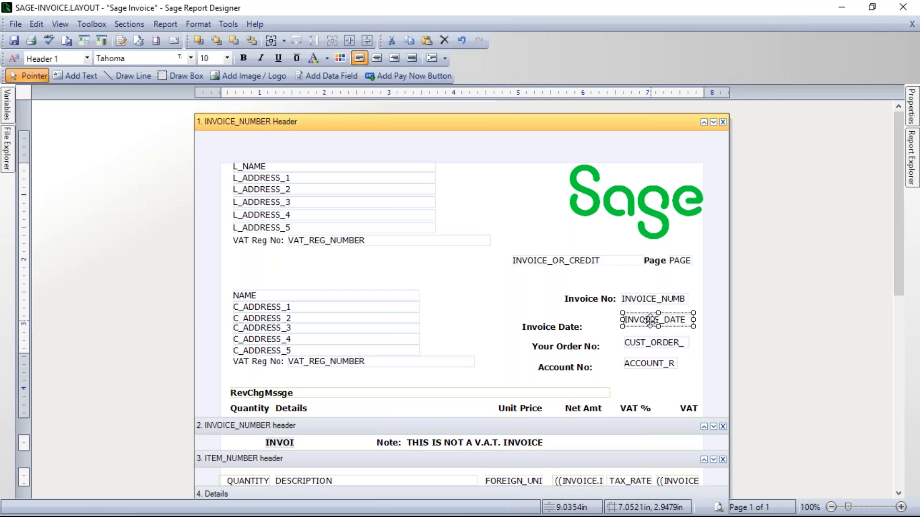
pyautogui.keyDown('ctrl'); pyautogui.click(555, 328); pyautogui.keyUp('ctrl')
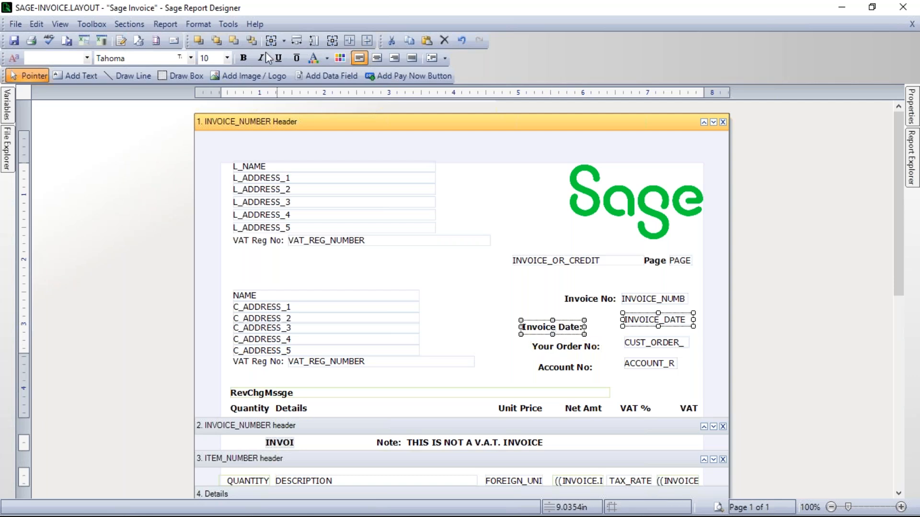
pyautogui.click(200, 24)
pyautogui.moveTo(161, 44)
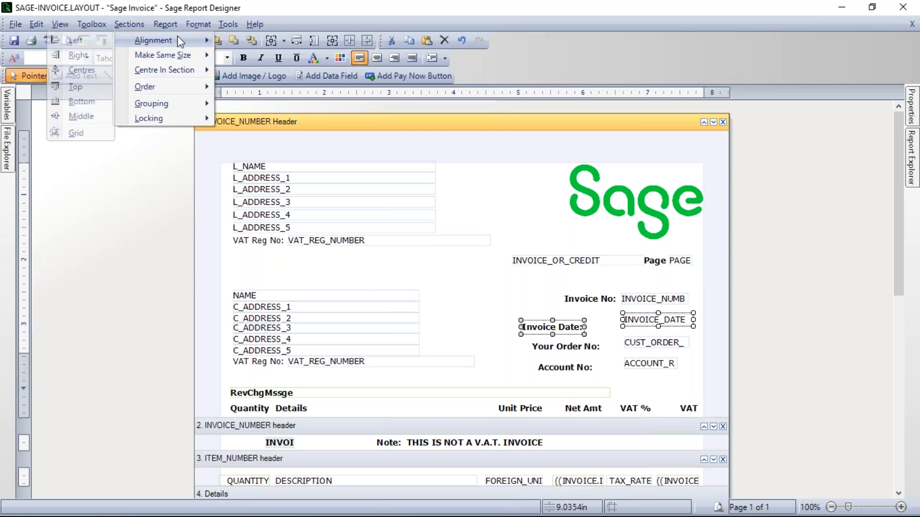
pyautogui.click(82, 87)
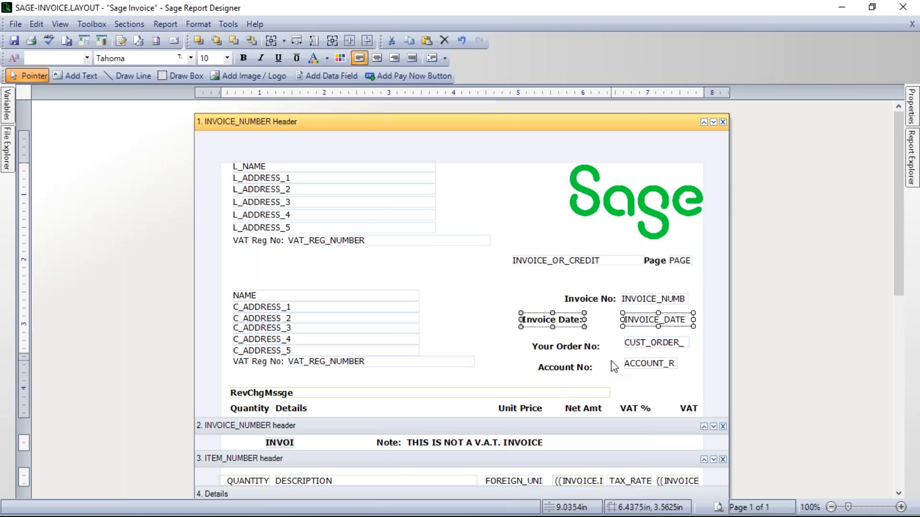
# Step: Align the top of the "Your Order No:" label with the top of the customer order number field
pyautogui.click(649, 345)
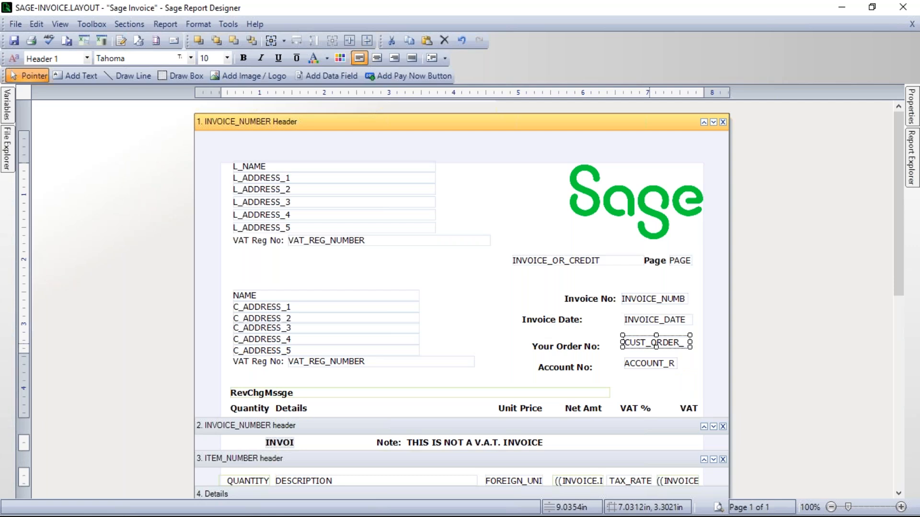
pyautogui.keyDown('ctrl'); pyautogui.click(576, 348); pyautogui.keyUp('ctrl')
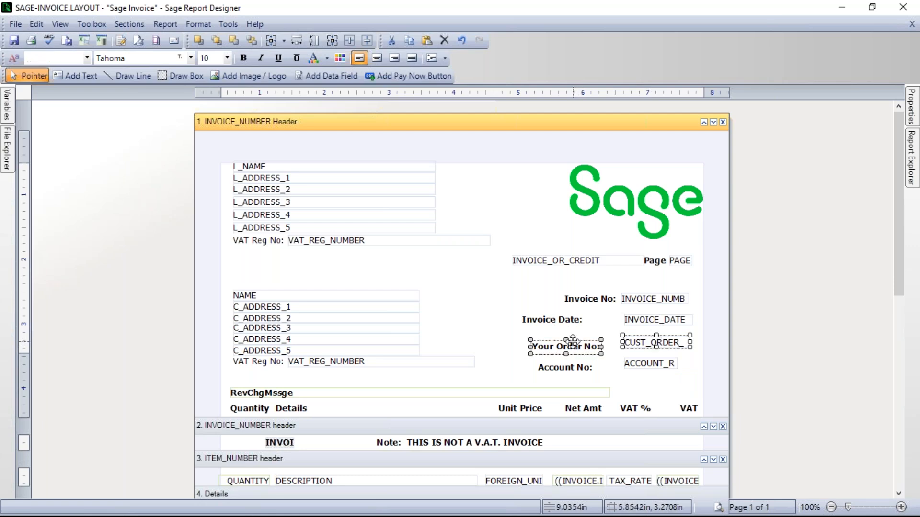
pyautogui.click(198, 24)
pyautogui.moveTo(183, 41)
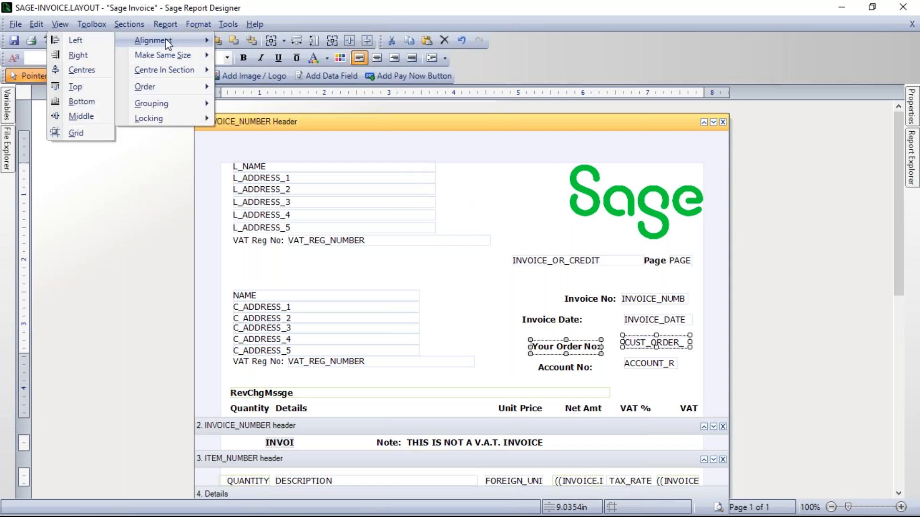
pyautogui.click(80, 88)
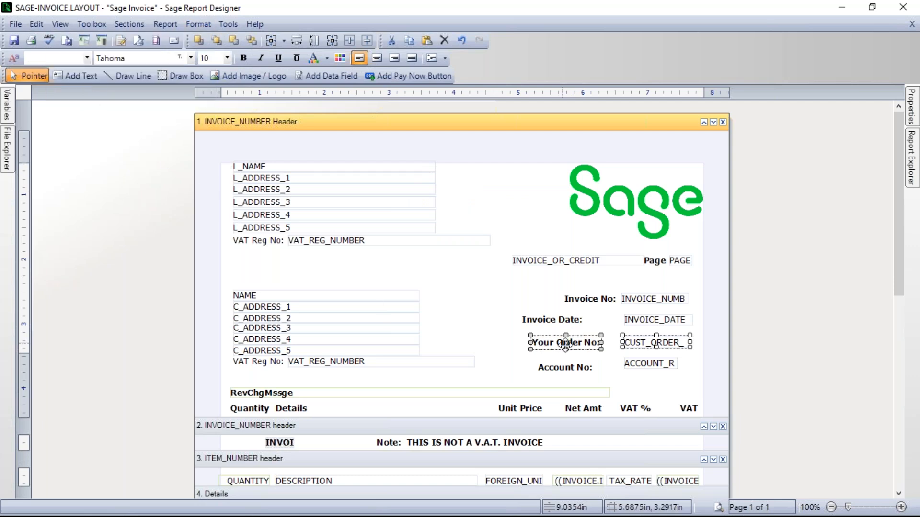
# Step: Align the top of the "Account No:" label with the top of the account reference field and clear the selection
pyautogui.click(646, 379)
pyautogui.click(650, 368)
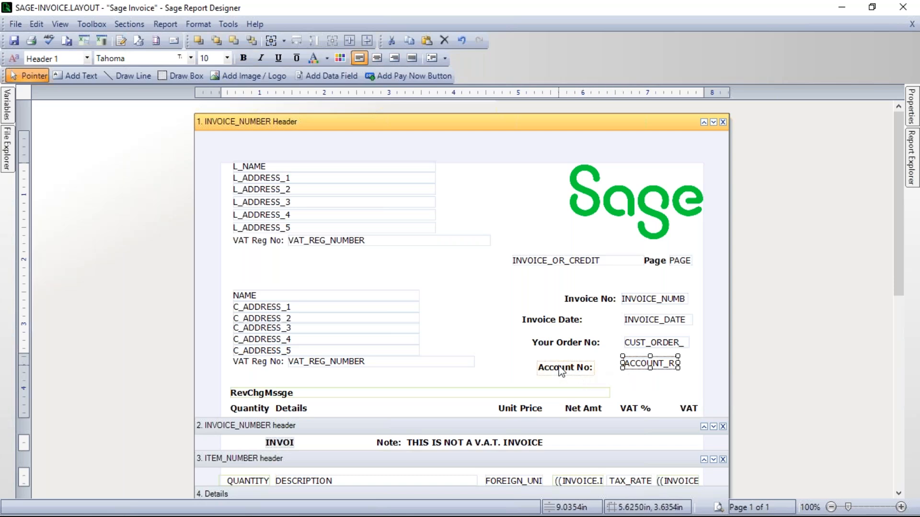
pyautogui.keyDown('ctrl'); pyautogui.click(581, 374); pyautogui.keyUp('ctrl')
pyautogui.click(192, 24)
pyautogui.moveTo(168, 36)
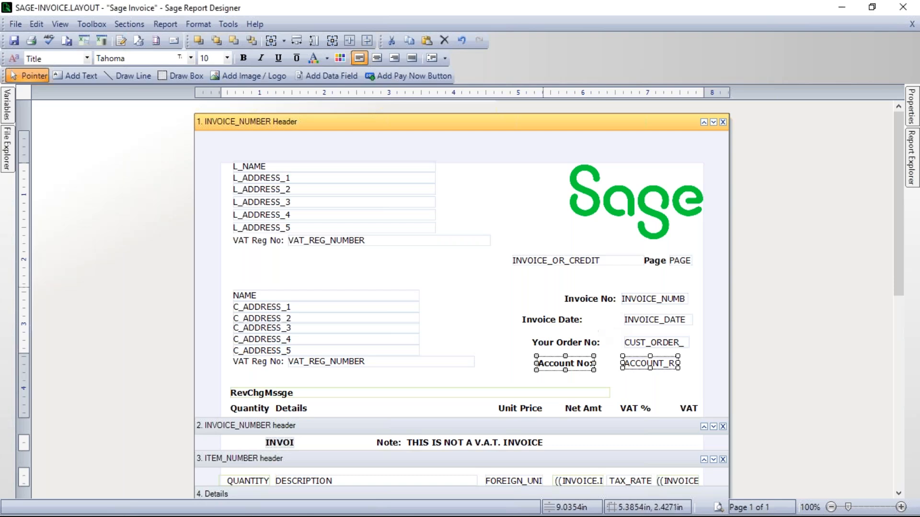
pyautogui.click(608, 329)
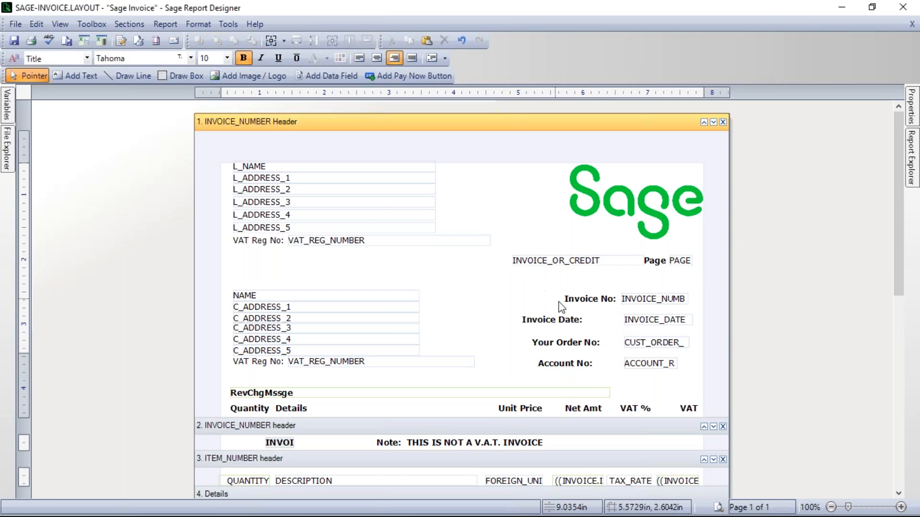
# Step: Align the right edges of the "Invoice Date:", "Your Order No:" and "Account No:" labels with the "Invoice No:" label, and preview the layout
pyautogui.click(600, 299)
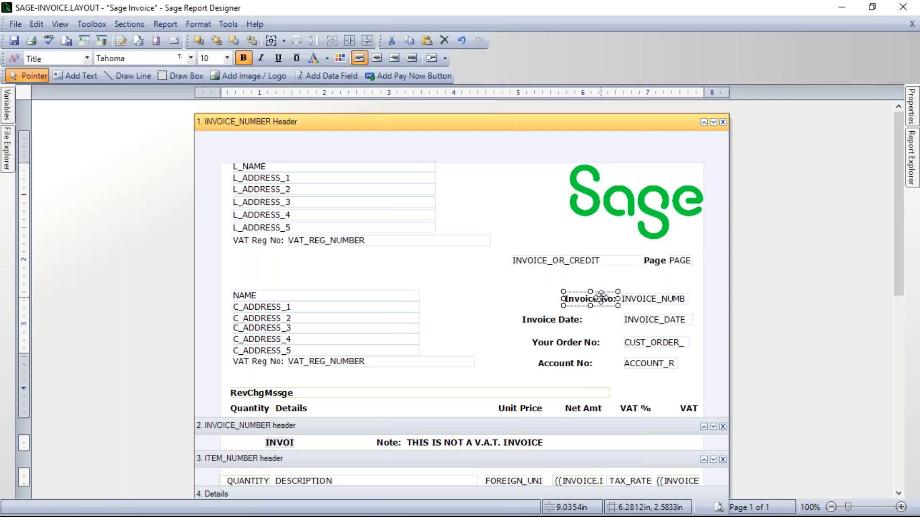
pyautogui.keyDown('ctrl'); pyautogui.click(551, 319); pyautogui.keyUp('ctrl')
pyautogui.keyDown('ctrl'); pyautogui.click(565, 342); pyautogui.keyUp('ctrl')
pyautogui.keyDown('ctrl'); pyautogui.click(554, 362); pyautogui.keyUp('ctrl')
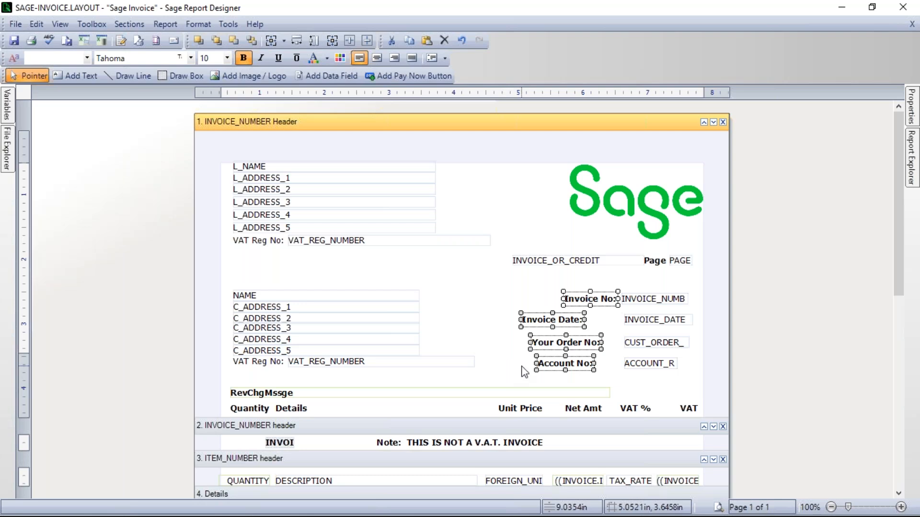
pyautogui.click(193, 24)
pyautogui.moveTo(165, 24)
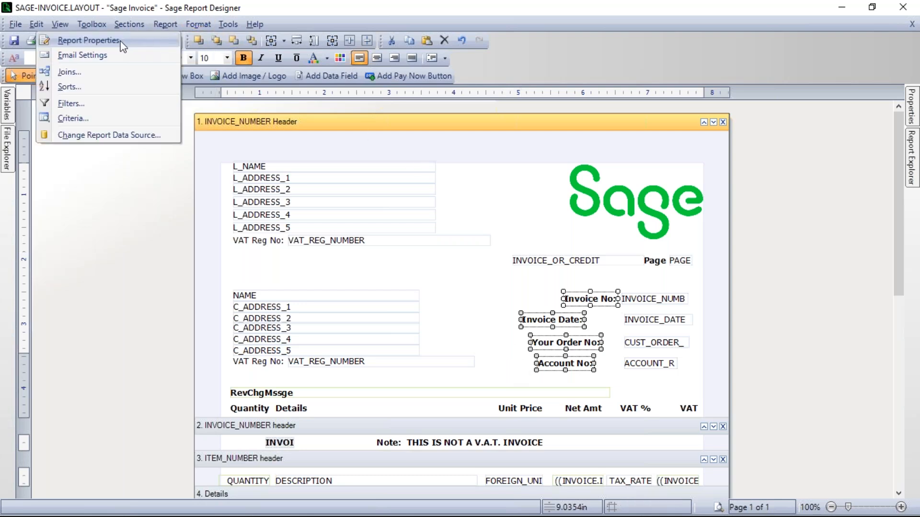
pyautogui.moveTo(198, 24)
pyautogui.moveTo(159, 42)
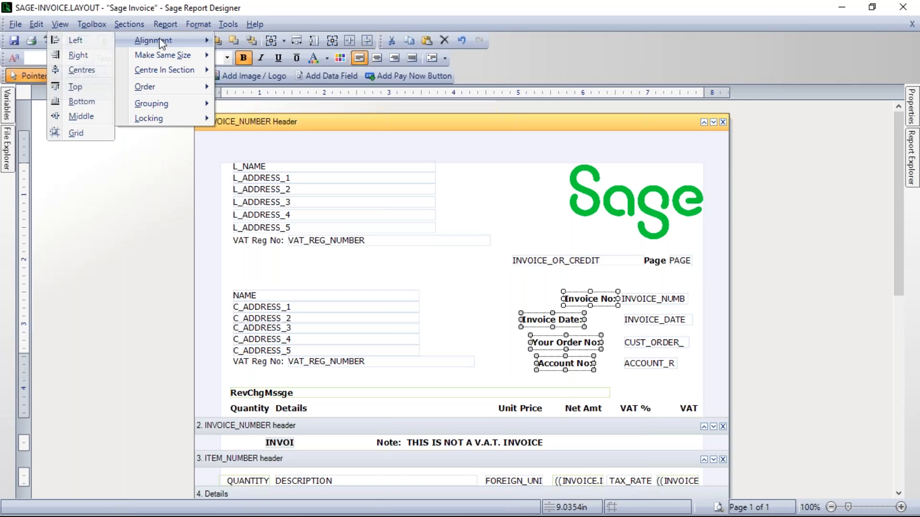
pyautogui.click(79, 55)
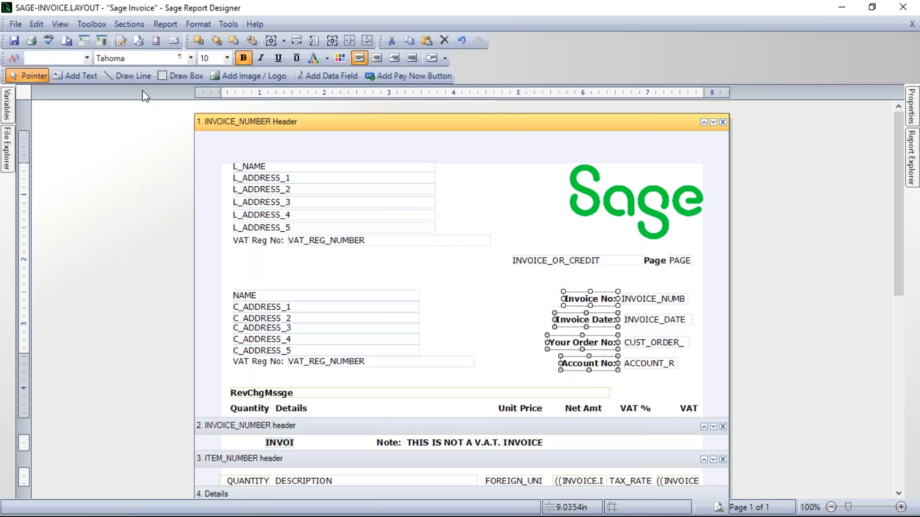
pyautogui.click(513, 315)
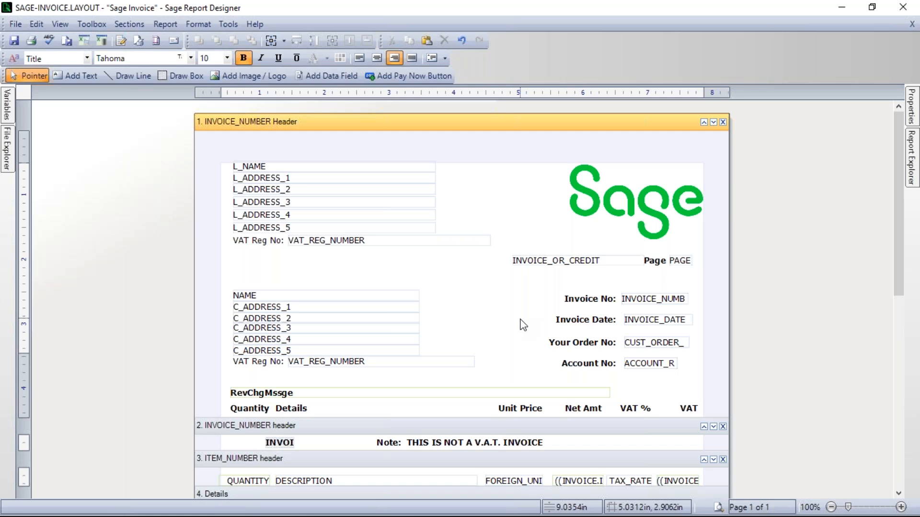
pyautogui.click(717, 507)
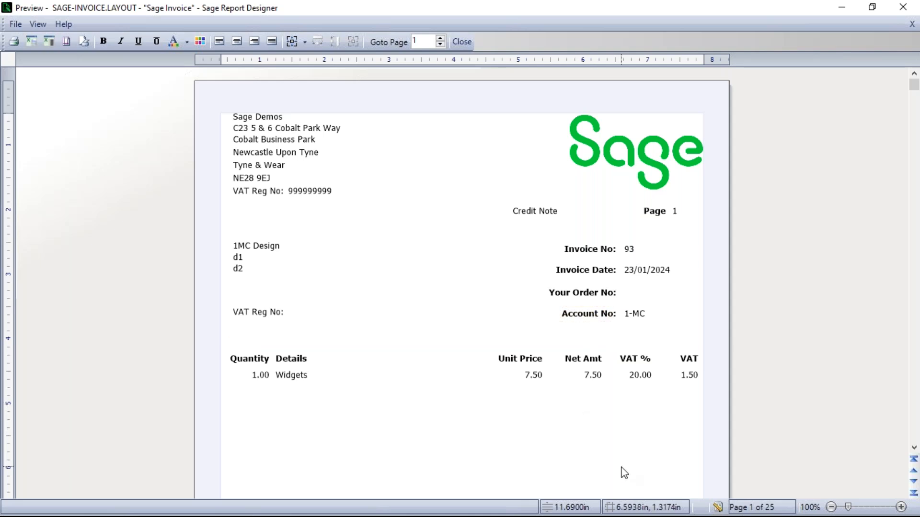
# Step: Return to the designer and add the COMPANY table's TELEPHONE data field below the company's VAT_REG_NUMBER field
pyautogui.click(717, 507)
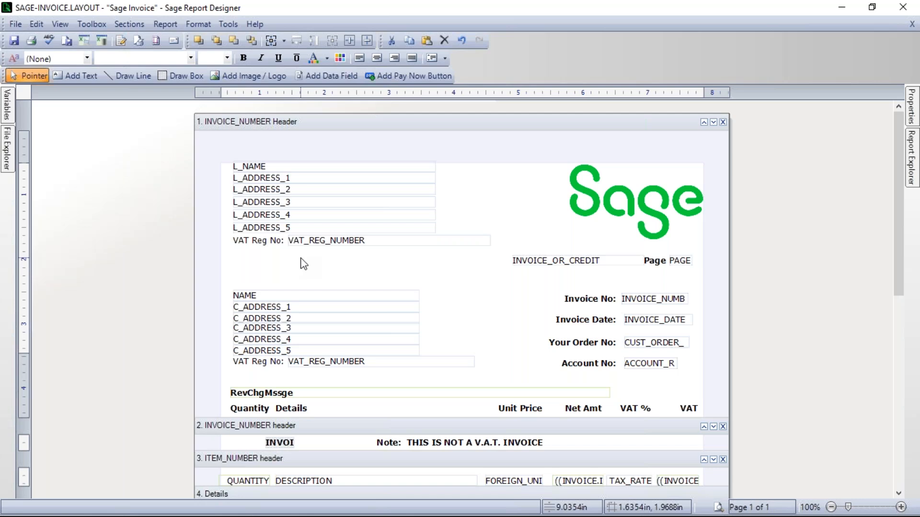
pyautogui.click(331, 77)
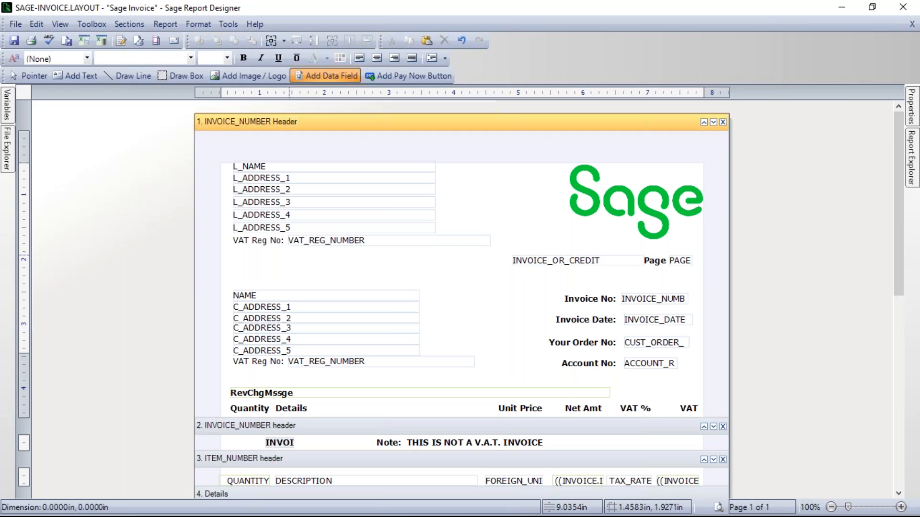
pyautogui.click(289, 255)
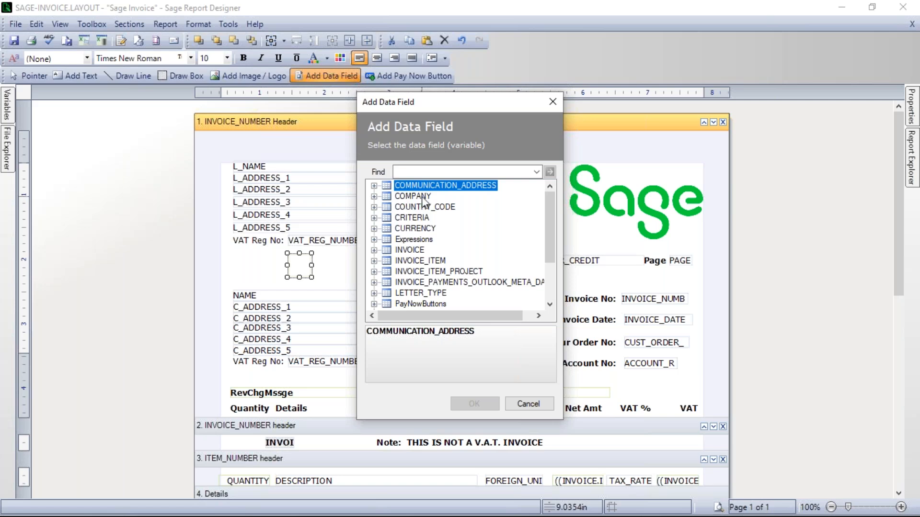
pyautogui.click(375, 197)
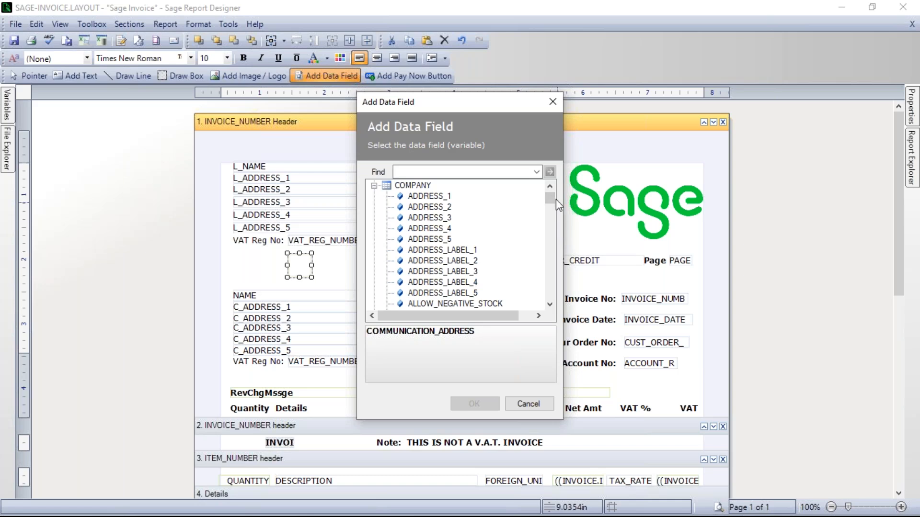
pyautogui.moveTo(556, 203); pyautogui.dragTo(554, 292)
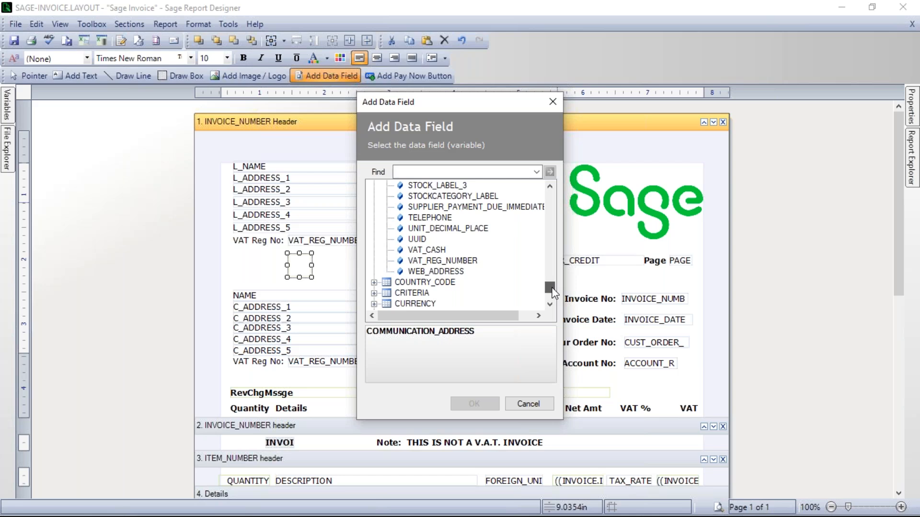
pyautogui.click(437, 219)
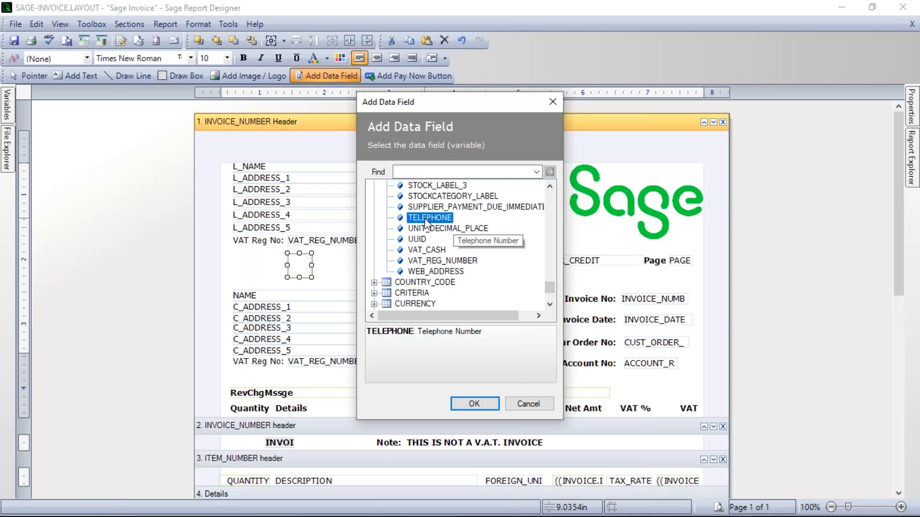
pyautogui.click(474, 404)
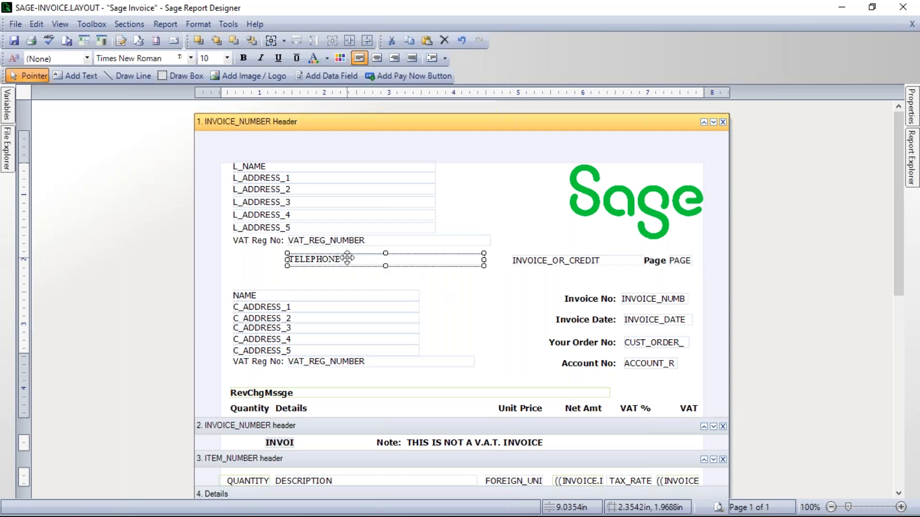
# Step: Move the TELEPHONE field up slightly, closer to the company's VAT_REG_NUMBER field, and check it in the preview
pyautogui.moveTo(344, 263); pyautogui.dragTo(343, 256)
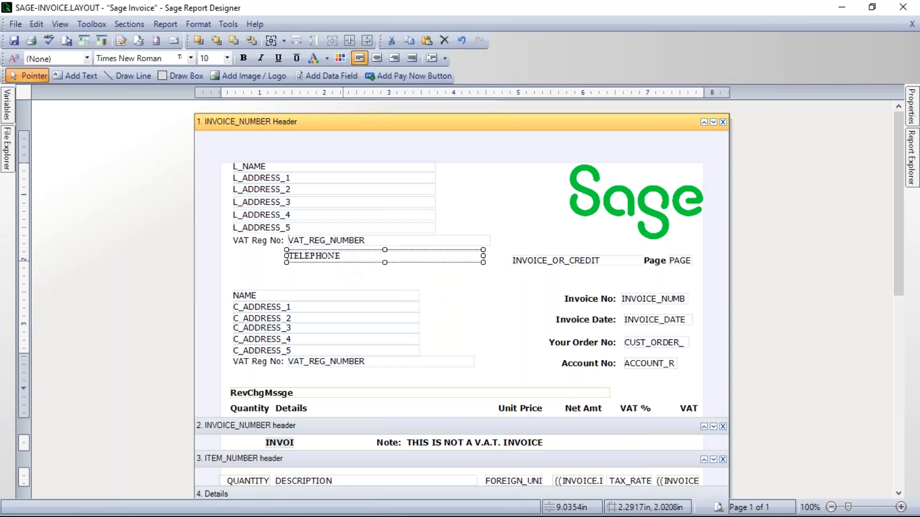
pyautogui.click(355, 280)
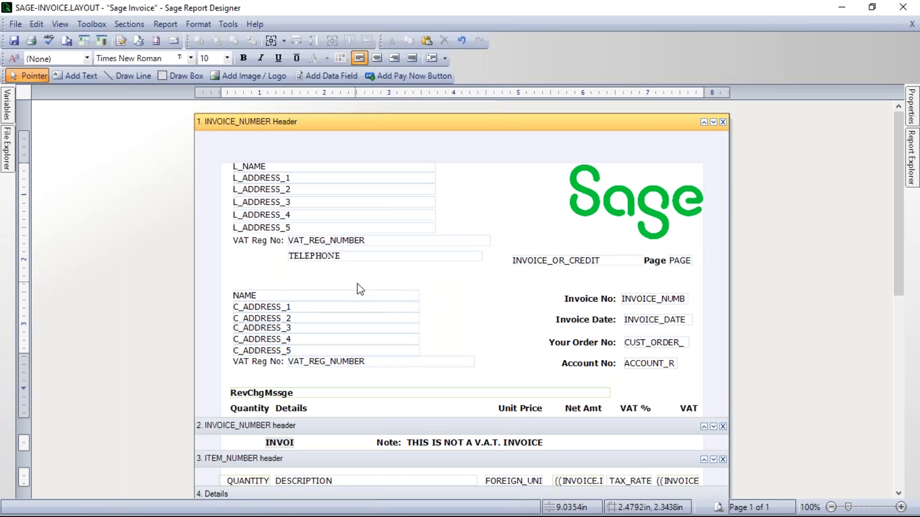
pyautogui.click(719, 508)
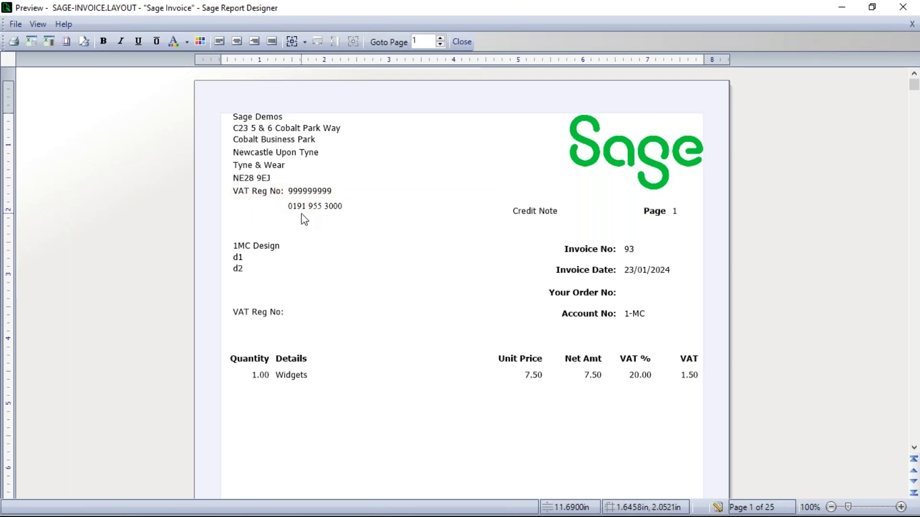
pyautogui.click(717, 507)
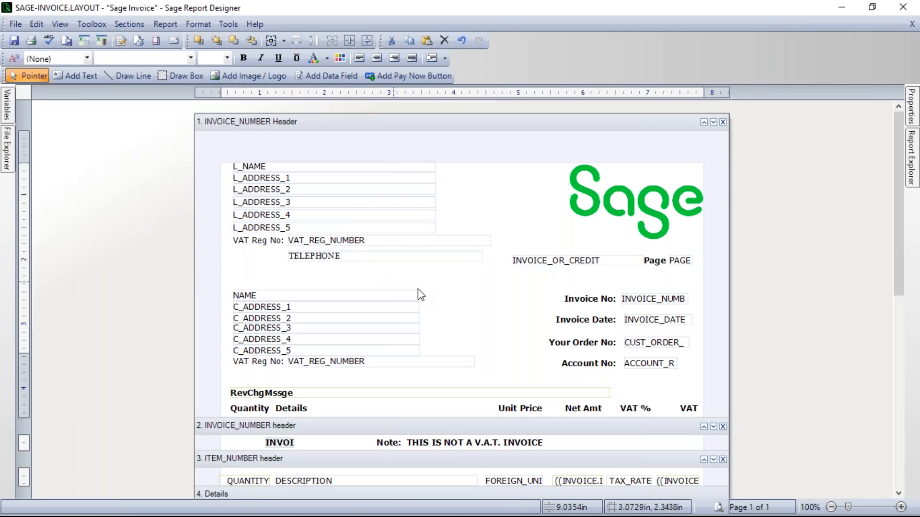
# Step: Copy the "Invoice No:" label and paste the copy into the blank area between the customer address and the invoice details
pyautogui.rightClick(584, 304)
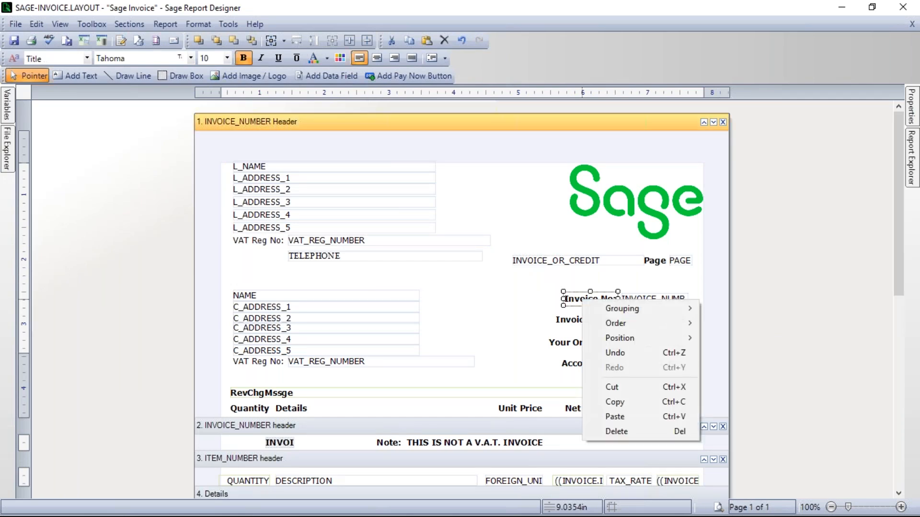
pyautogui.click(614, 402)
pyautogui.click(468, 294)
pyautogui.rightClick(468, 301)
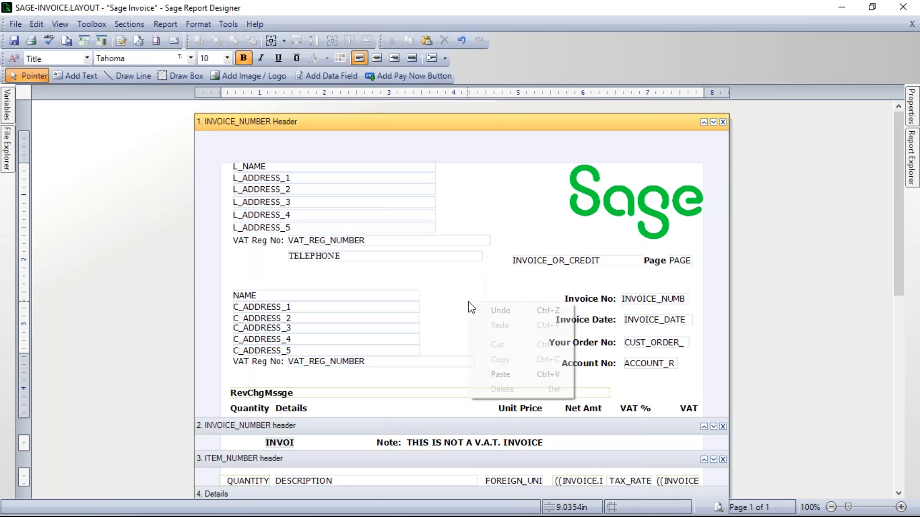
pyautogui.click(499, 375)
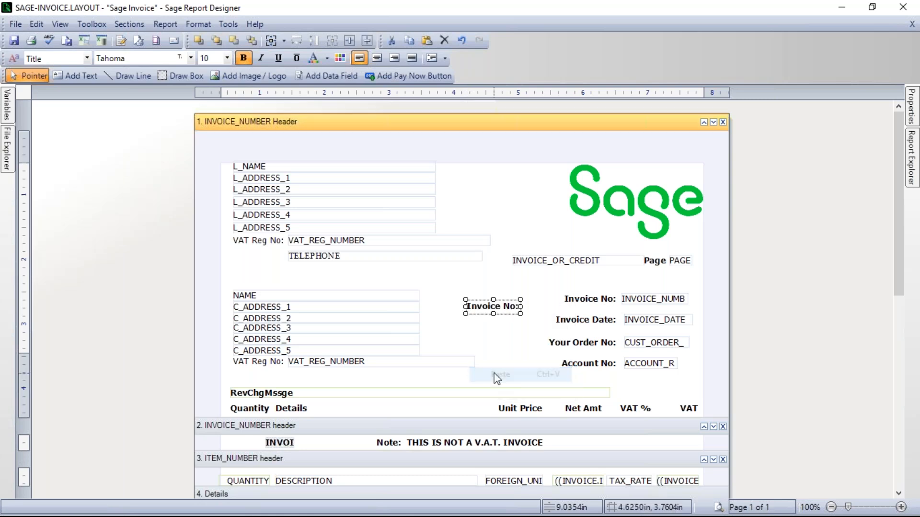
# Step: Change the pasted label's text to "Tel No:"
pyautogui.doubleClick(486, 308)
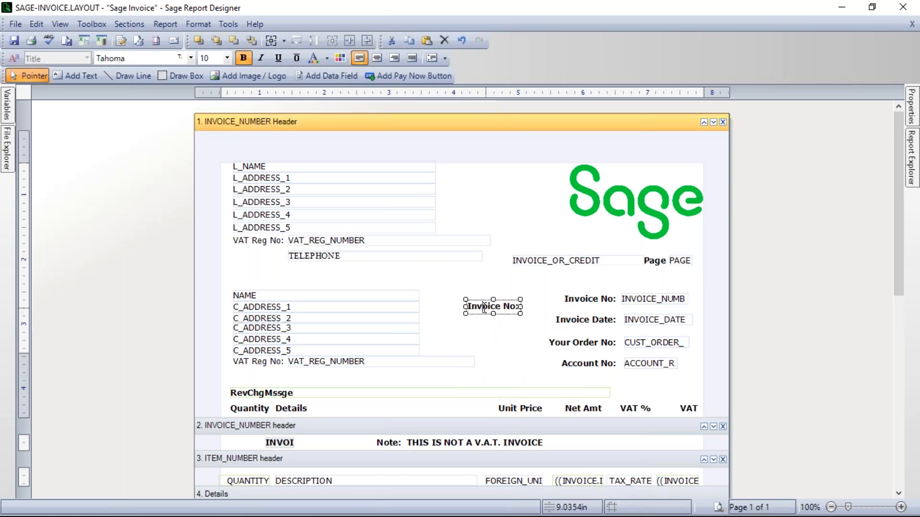
pyautogui.press('BackSpace')
pyautogui.press('BackSpace')
pyautogui.press('BackSpace')
pyautogui.write('Tel No:')
pyautogui.press('Delete')
pyautogui.press('Delete')
pyautogui.press('Delete')
pyautogui.press('Delete')
pyautogui.press('Delete')
pyautogui.press('Delete')
pyautogui.press('Delete')
pyautogui.press('Delete')
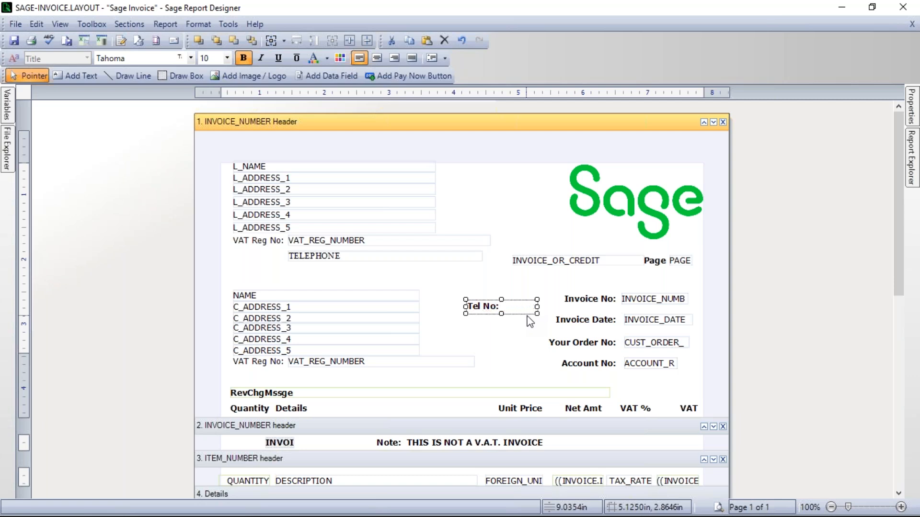
pyautogui.click(509, 340)
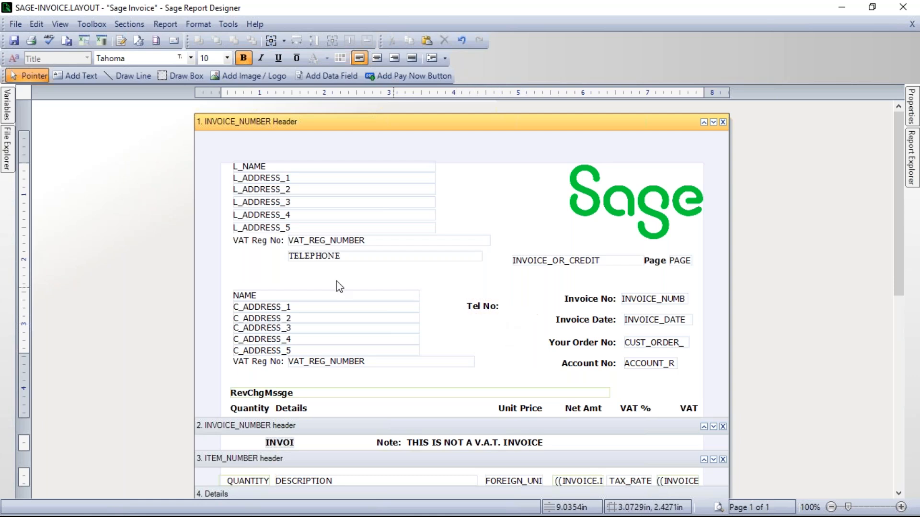
# Step: Check the style of the company "VAT Reg No:" label and apply the same Header 1 style to the "Tel No:" label
pyautogui.click(257, 244)
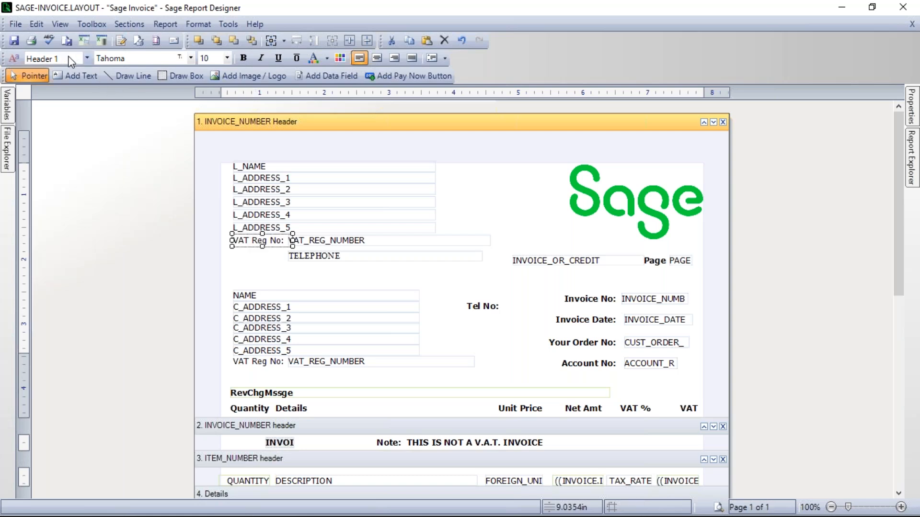
pyautogui.click(469, 309)
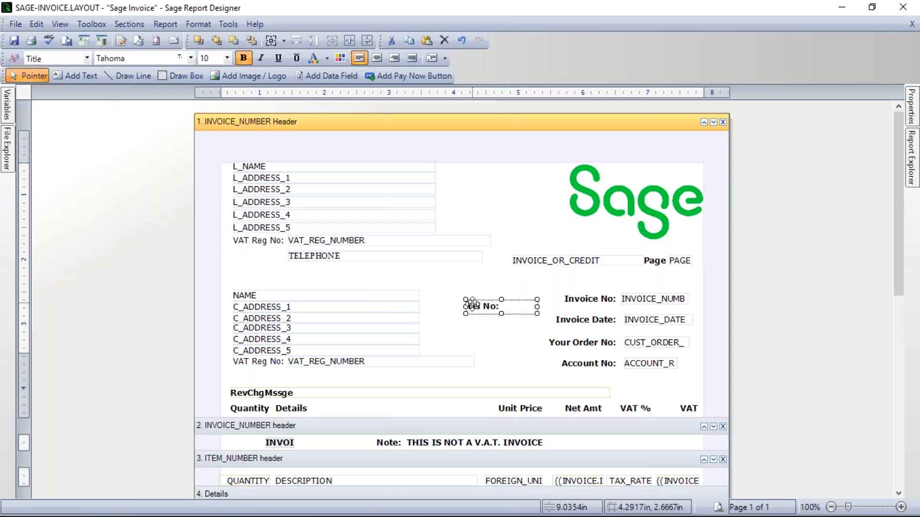
pyautogui.click(84, 56)
pyautogui.click(85, 73)
pyautogui.click(83, 70)
pyautogui.click(84, 70)
pyautogui.click(83, 70)
pyautogui.click(84, 71)
pyautogui.click(84, 71)
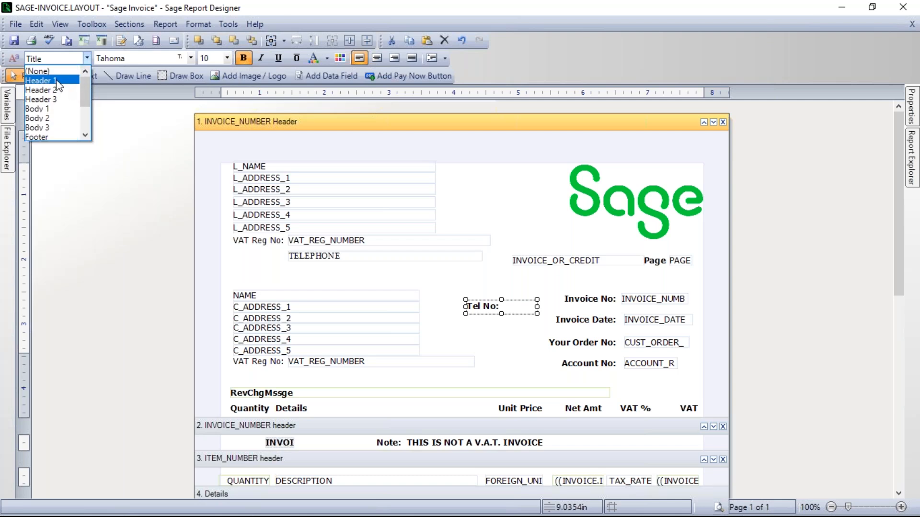
pyautogui.click(56, 80)
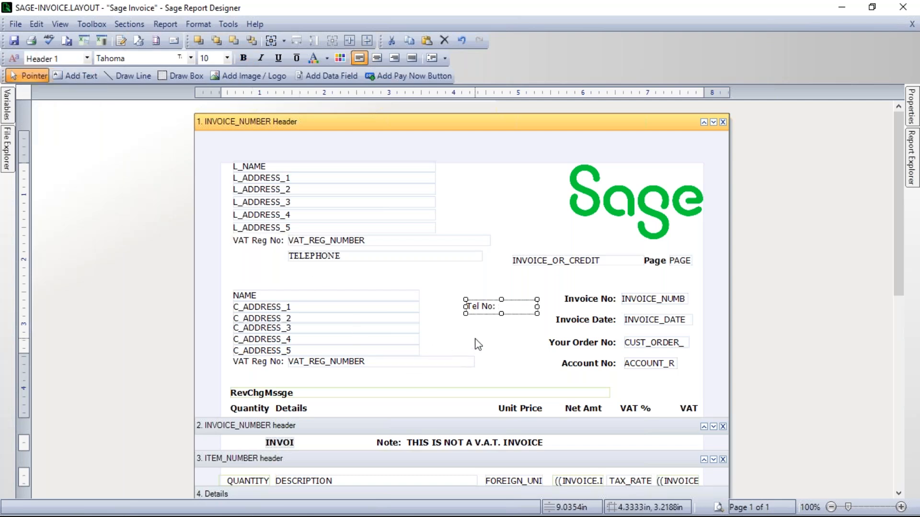
# Step: Move the "Tel No:" label in front of the TELEPHONE field, under the company "VAT Reg No:" label, and preview the layout
pyautogui.moveTo(479, 308); pyautogui.dragTo(283, 256)
pyautogui.click(324, 283)
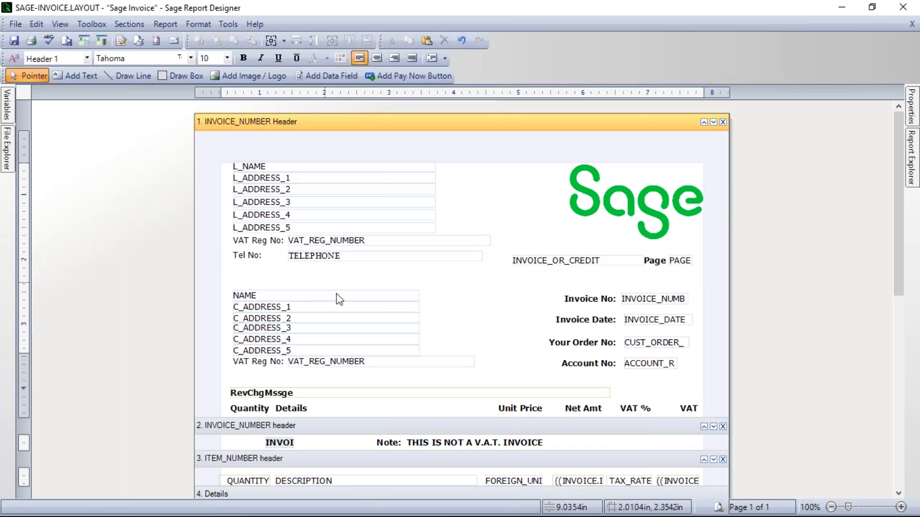
pyautogui.click(719, 507)
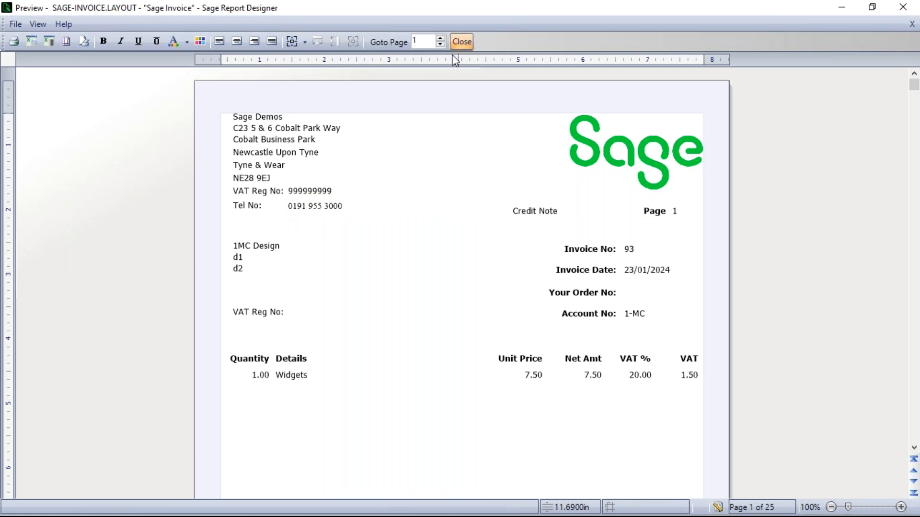
pyautogui.click(718, 507)
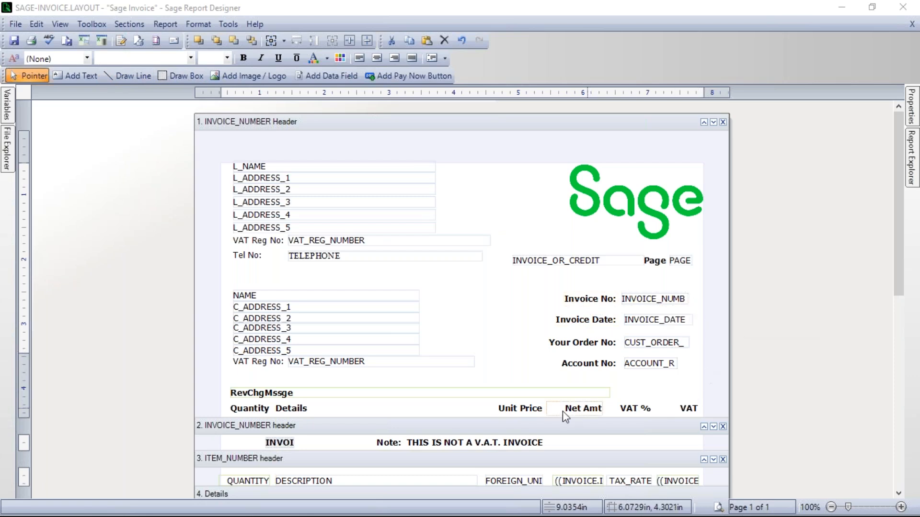
pyautogui.click(718, 507)
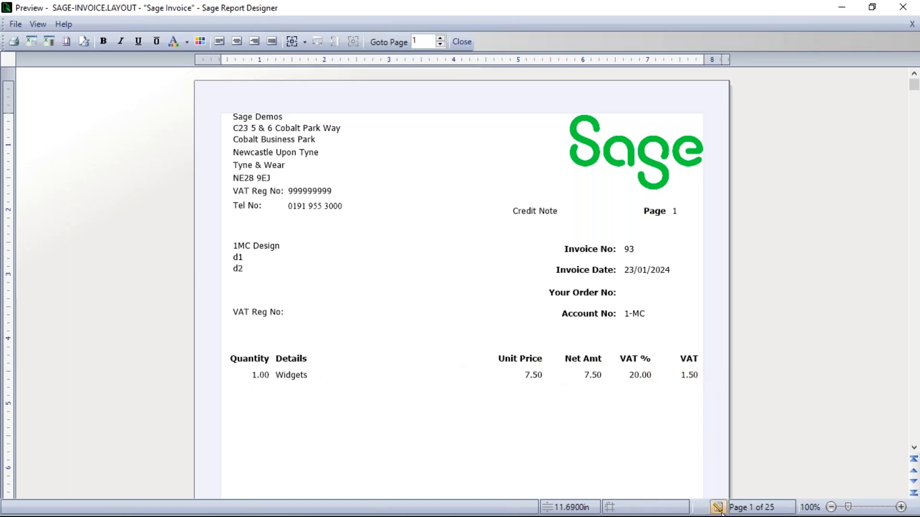
pyautogui.click(718, 507)
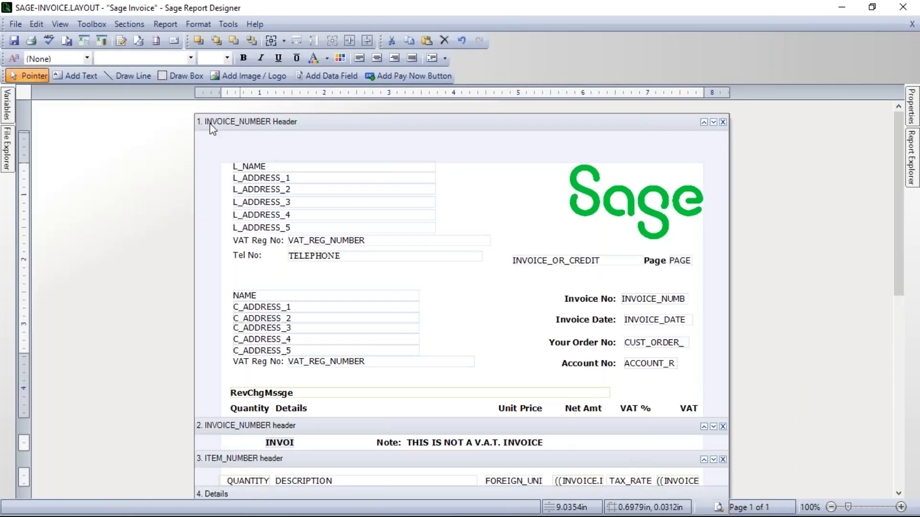
# Step: Draw a line across the full width between the margins, sloping from above RevChgMssge down to the VAT column heading
pyautogui.click(130, 75)
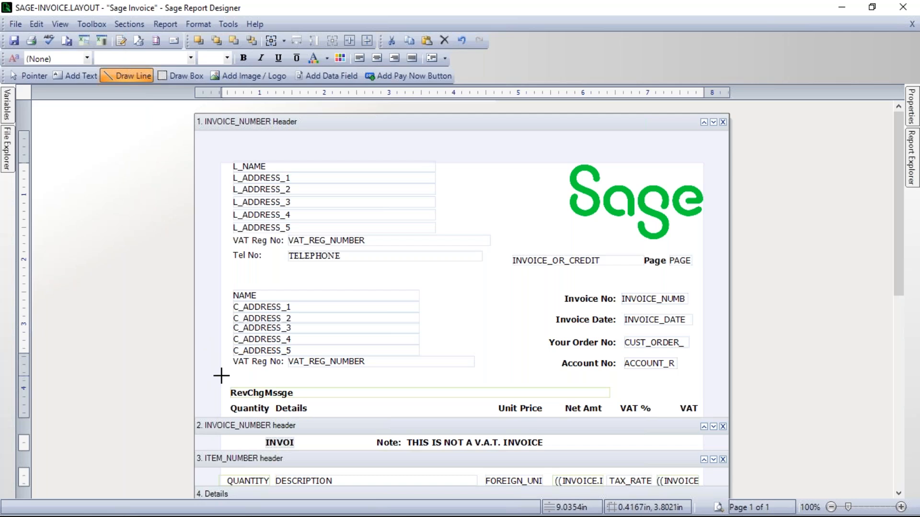
pyautogui.click(221, 413)
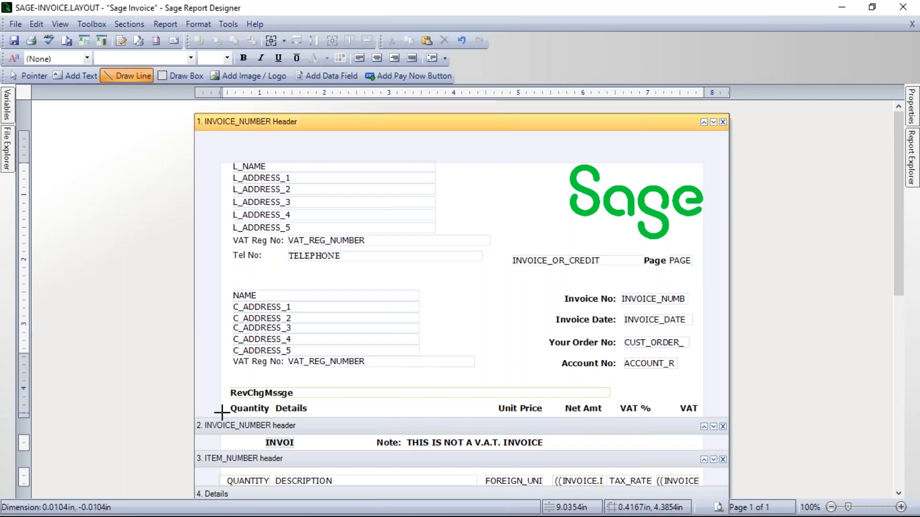
pyautogui.moveTo(221, 413); pyautogui.dragTo(702, 381)
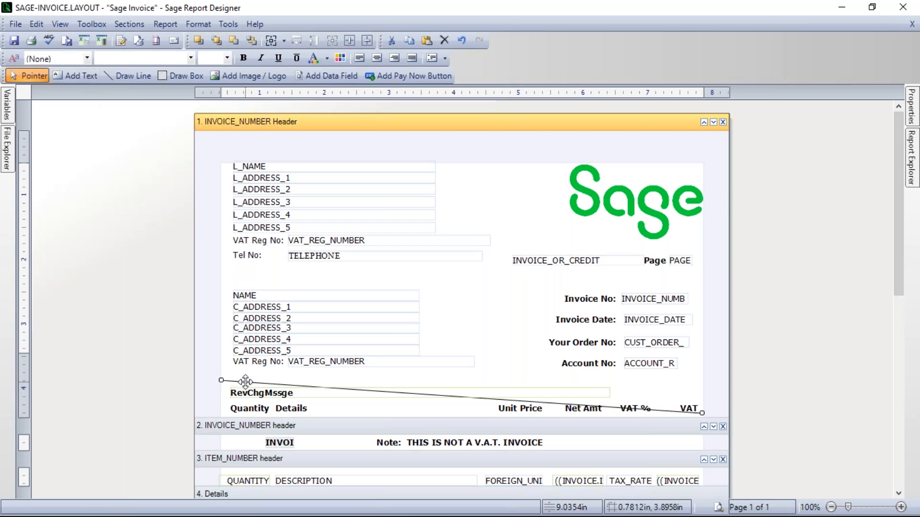
# Step: Show Dynamic Help for the drawn line, set its alignment to Horizontal and clear the selection
pyautogui.click(229, 383)
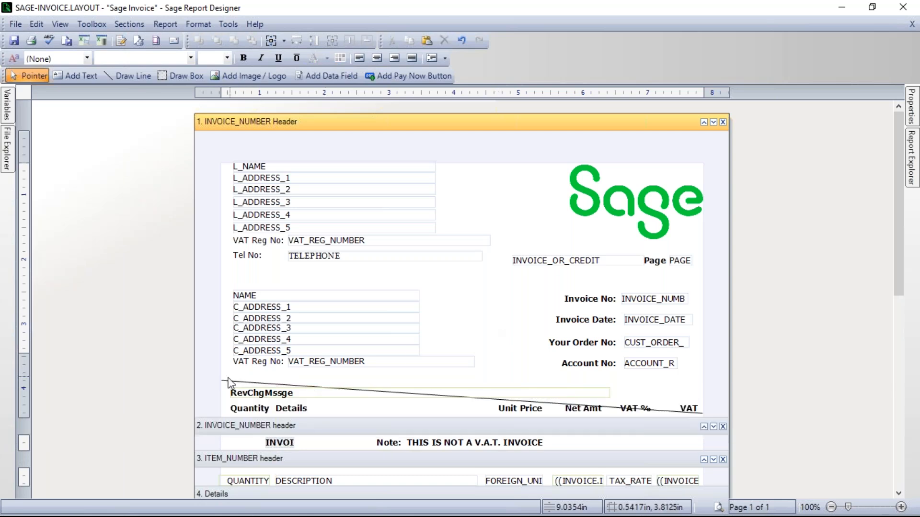
pyautogui.click(234, 385)
pyautogui.click(550, 403)
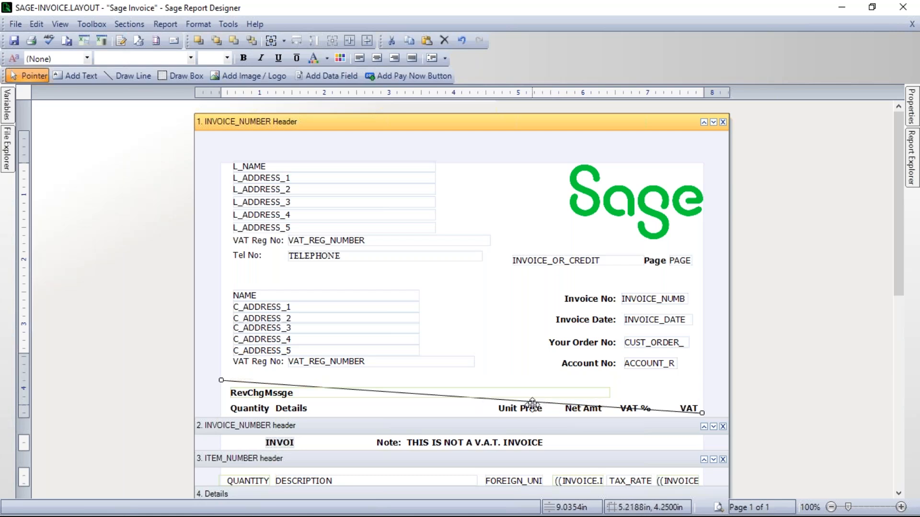
pyautogui.click(59, 24)
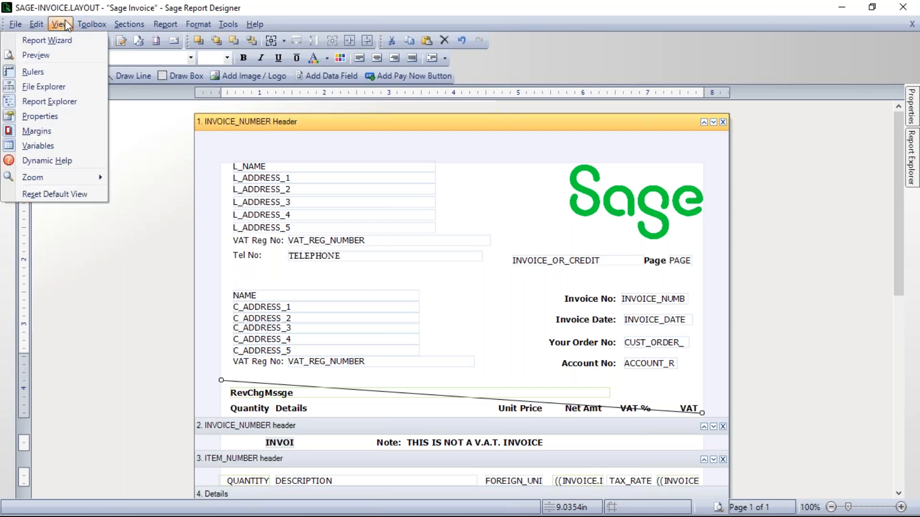
pyautogui.click(45, 163)
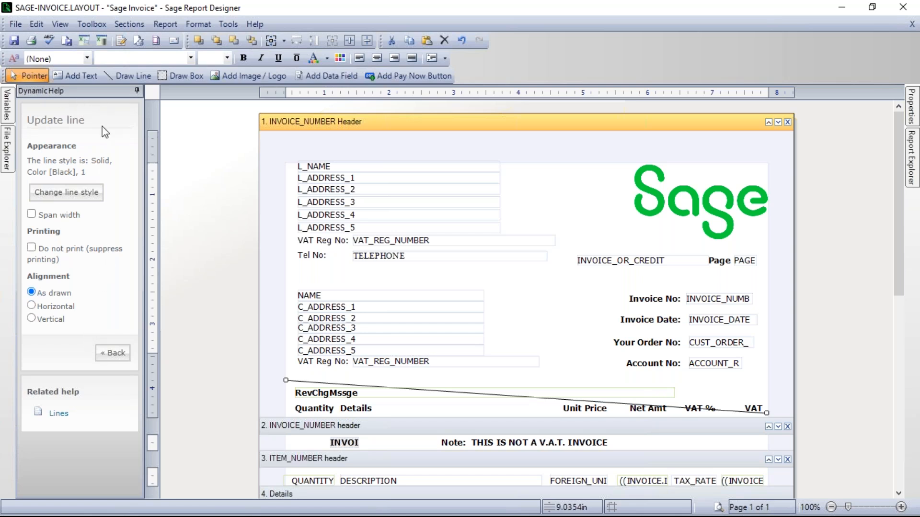
pyautogui.click(31, 306)
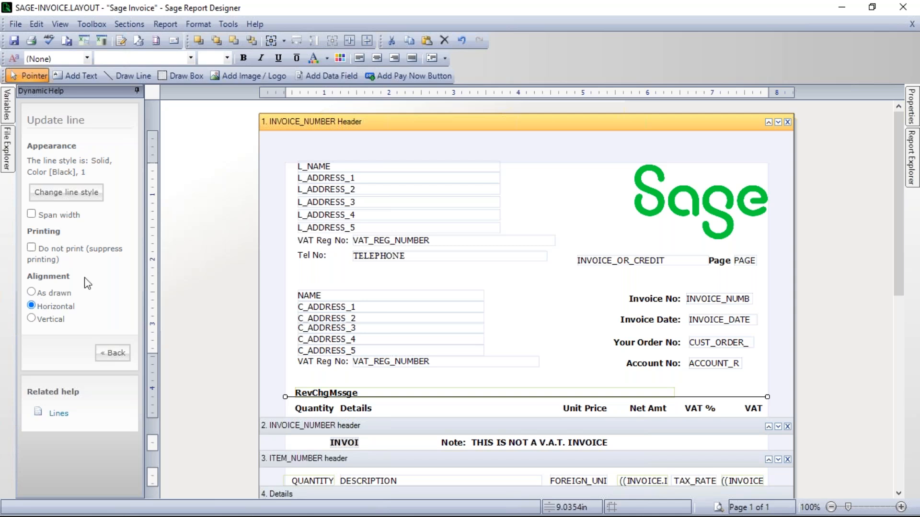
pyautogui.click(571, 329)
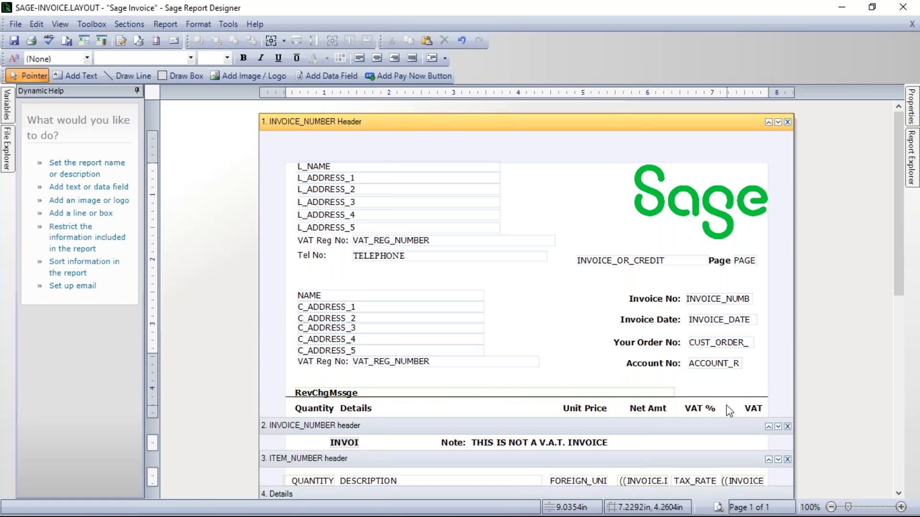
# Step: Tilt the horizontal line above the column headings by raising the end near the VAT heading slightly, and hide Dynamic Help
pyautogui.click(751, 398)
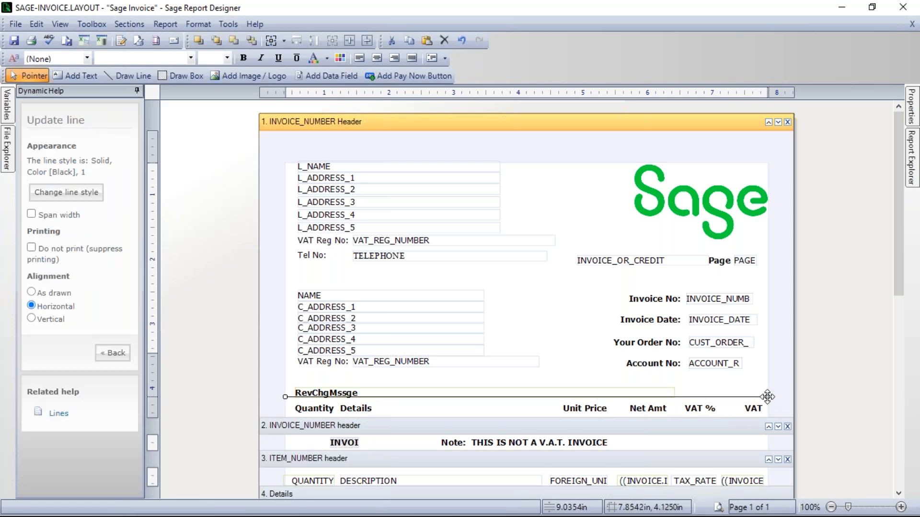
pyautogui.moveTo(767, 398)
pyautogui.mouseDown()
pyautogui.moveTo(582, 174)
pyautogui.moveTo(307, 216)
pyautogui.moveTo(606, 242)
pyautogui.moveTo(401, 241)
pyautogui.moveTo(298, 257)
pyautogui.moveTo(285, 248)
pyautogui.moveTo(565, 263)
pyautogui.moveTo(628, 168)
pyautogui.moveTo(617, 201)
pyautogui.moveTo(809, 444)
pyautogui.moveTo(774, 381)
pyautogui.moveTo(757, 385)
pyautogui.moveTo(764, 398)
pyautogui.moveTo(765, 390)
pyautogui.mouseUp()
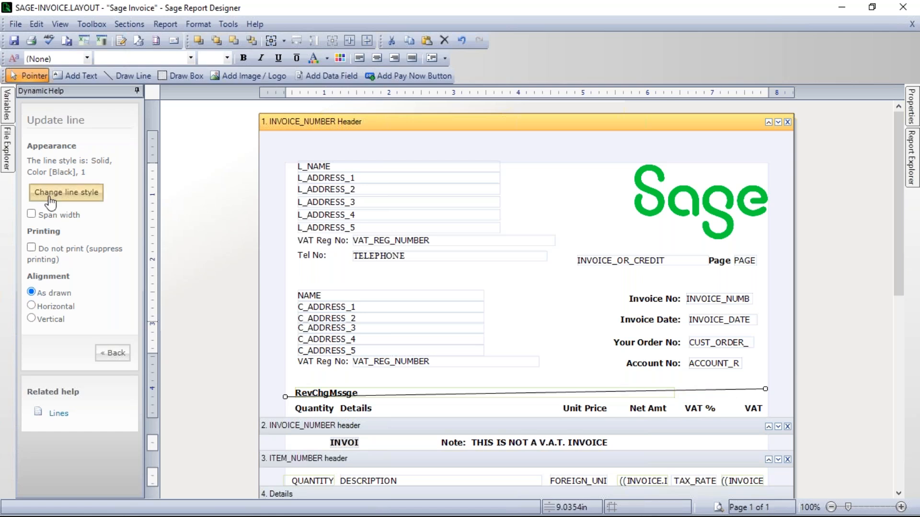
pyautogui.click(7, 109)
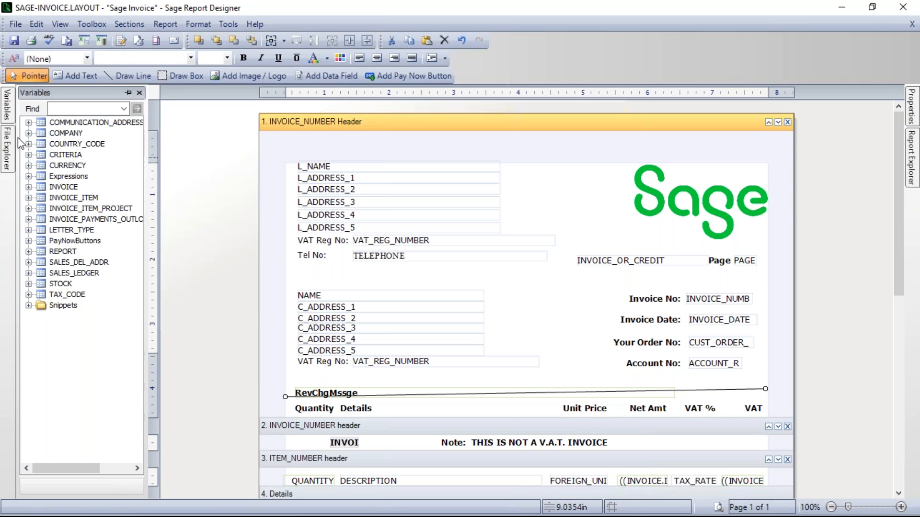
pyautogui.click(64, 24)
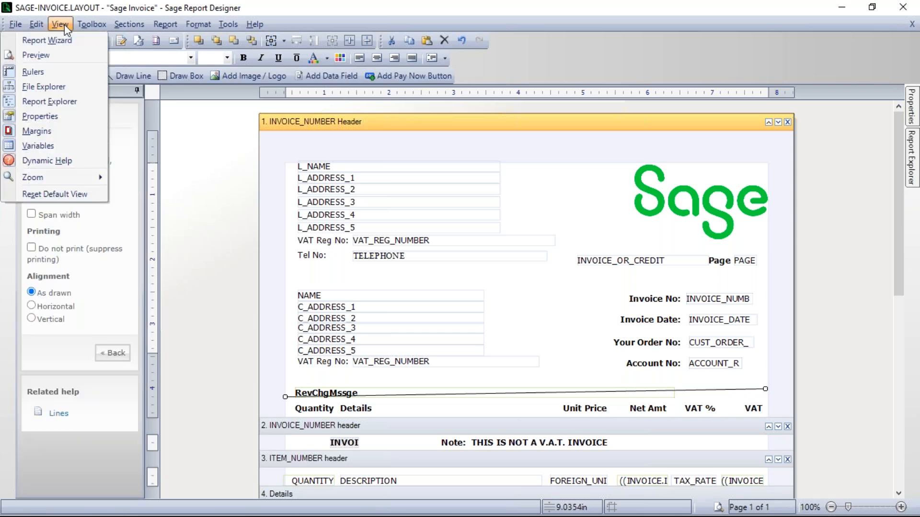
pyautogui.click(51, 161)
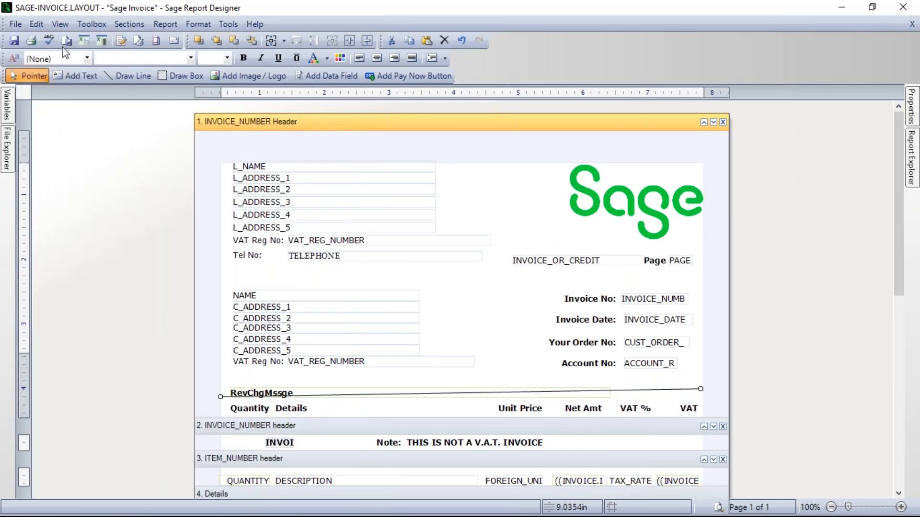
# Step: Show Dynamic Help, set the tilted line's alignment to Horizontal and clear the selection
pyautogui.click(61, 24)
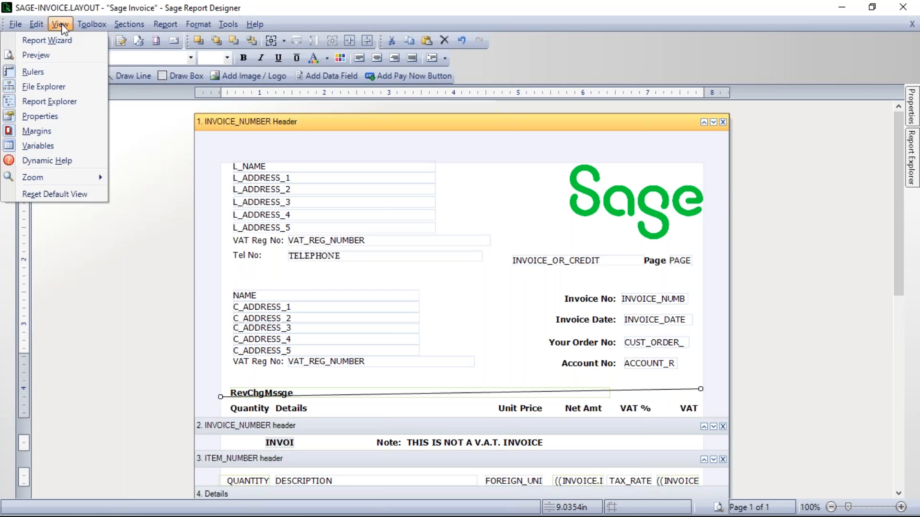
pyautogui.click(47, 161)
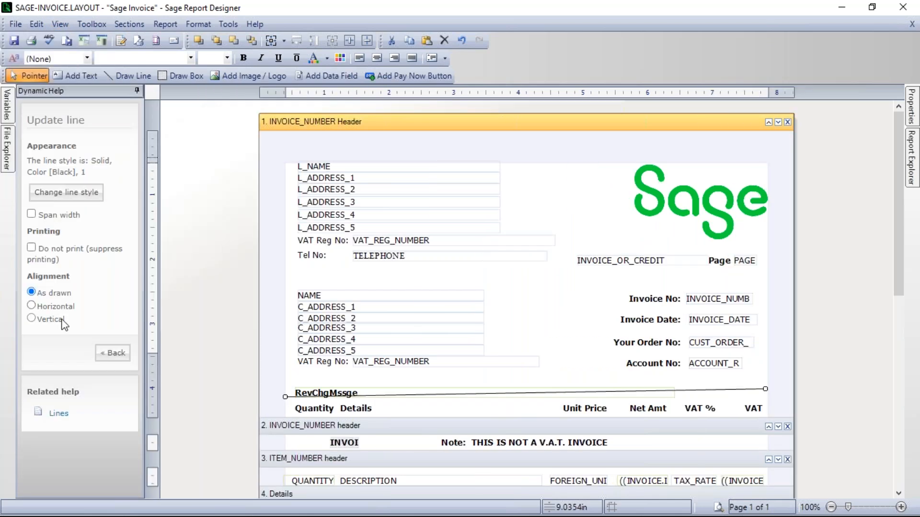
pyautogui.click(33, 307)
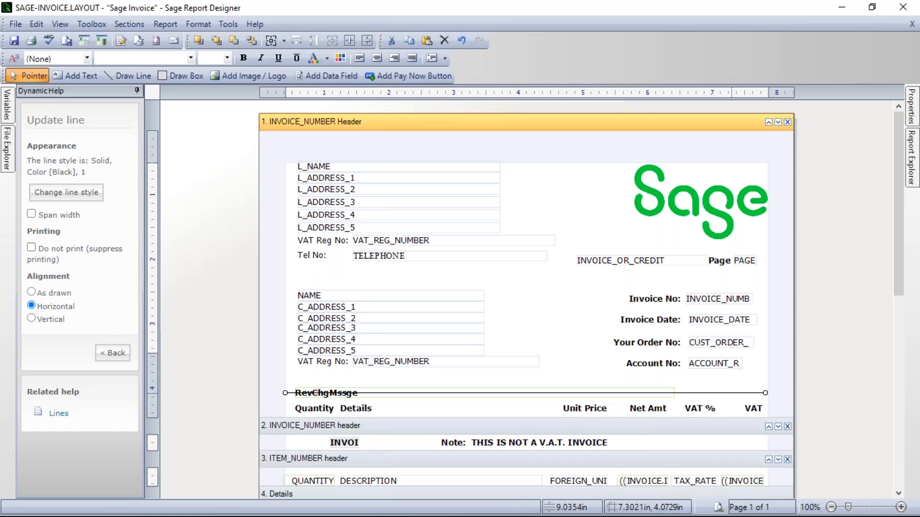
pyautogui.click(701, 379)
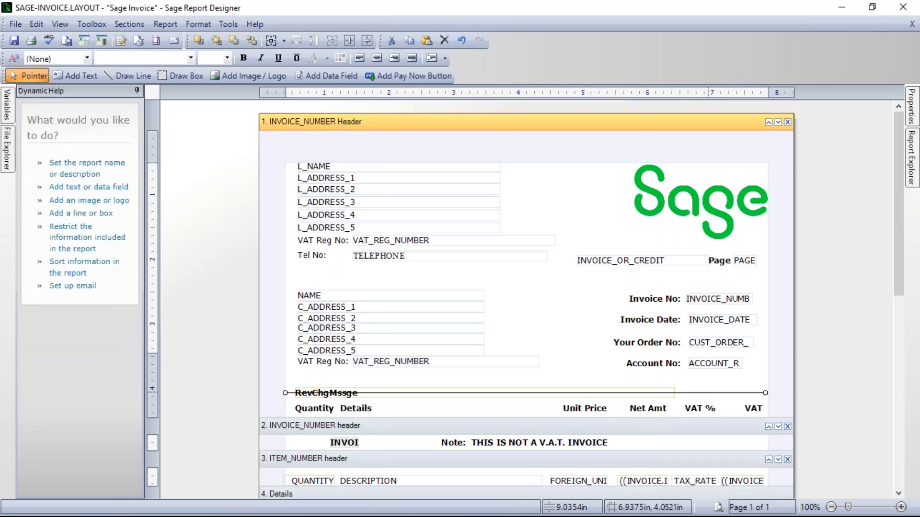
# Step: Move the horizontal line just below the Quantity to VAT column headings, nudged slightly towards the right margin, and preview the layout
pyautogui.click(708, 392)
pyautogui.press('Down')
pyautogui.press('Down')
pyautogui.press('Down')
pyautogui.press('Down')
pyautogui.press('Down')
pyautogui.press('Down')
pyautogui.press('Down')
pyautogui.press('Down')
pyautogui.press('Down')
pyautogui.press('Down')
pyautogui.press('Down')
pyautogui.press('Down')
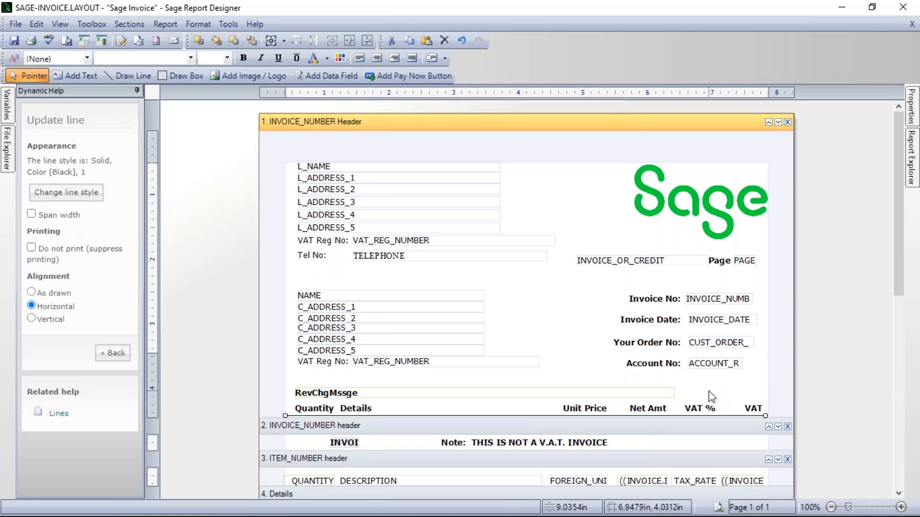
pyautogui.press('Right')
pyautogui.click(570, 326)
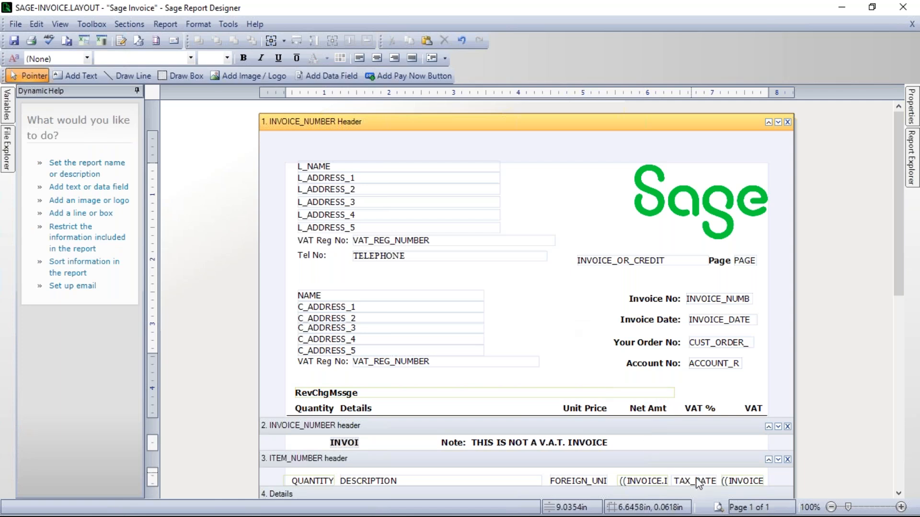
pyautogui.click(718, 506)
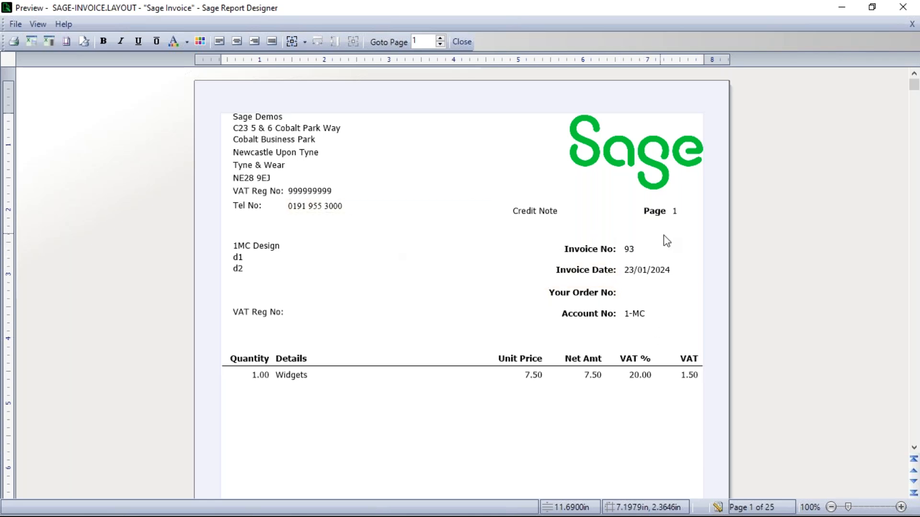
pyautogui.click(718, 508)
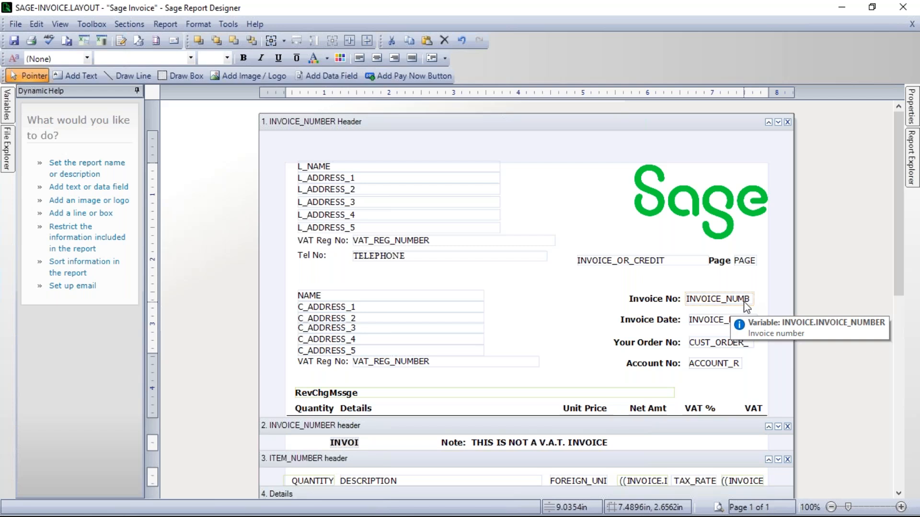
# Step: Draw a box around the Invoice No, Invoice Date, Your Order No and Account No labels and fields
pyautogui.click(189, 76)
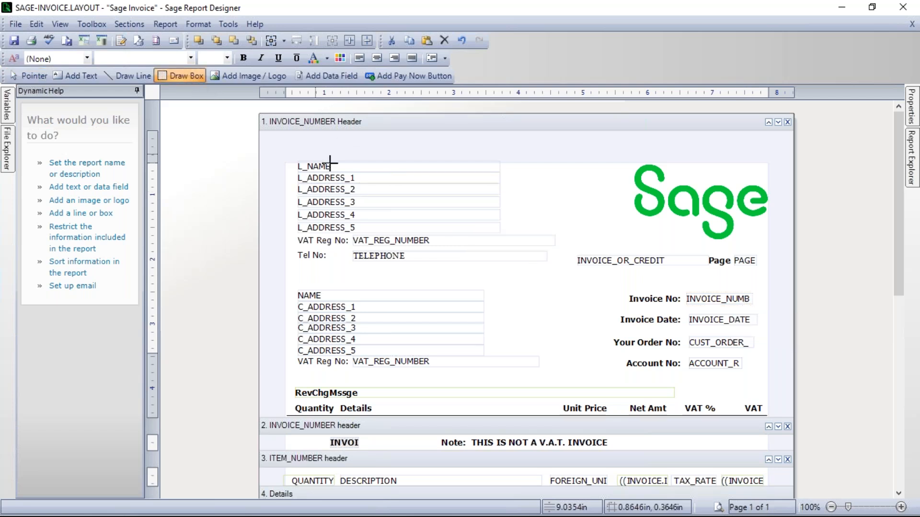
pyautogui.click(605, 288)
pyautogui.moveTo(606, 288); pyautogui.dragTo(765, 376)
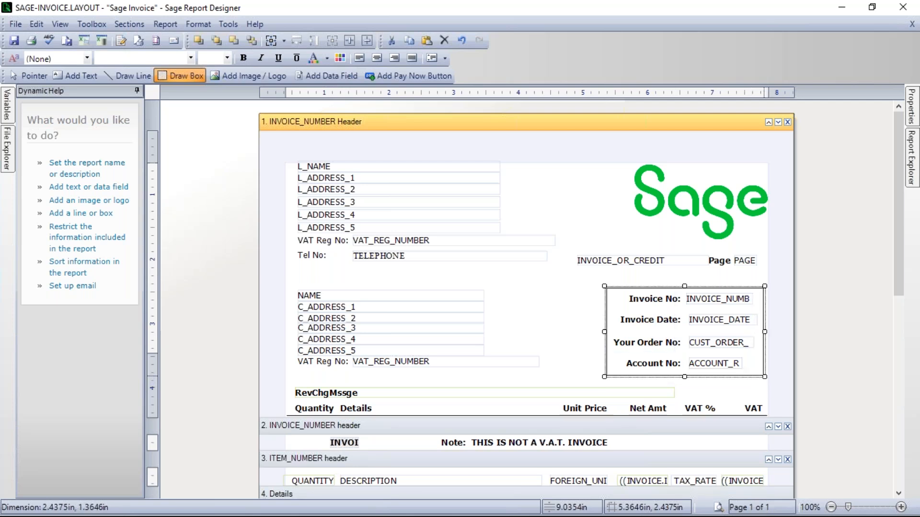
pyautogui.click(565, 303)
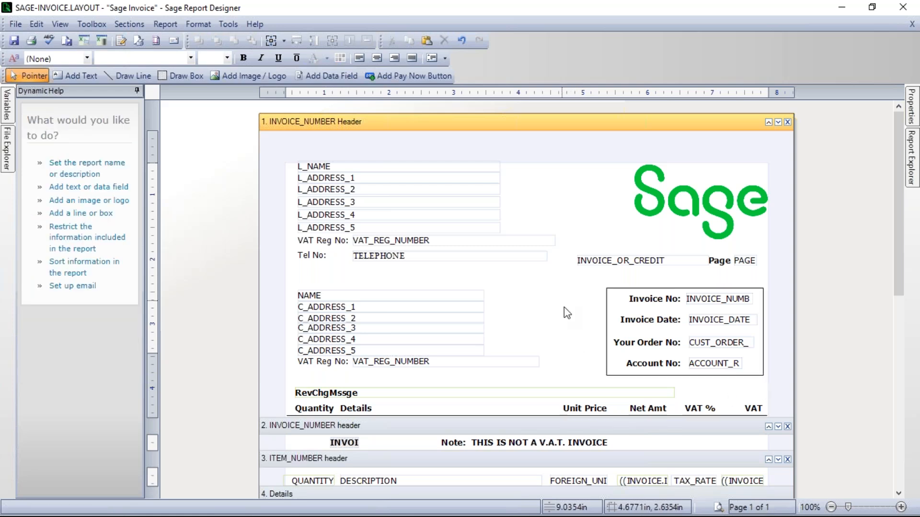
# Step: Resize the box around the invoice details to about 2.55 in wide and 1.38 in high, and clear the selection
pyautogui.click(607, 306)
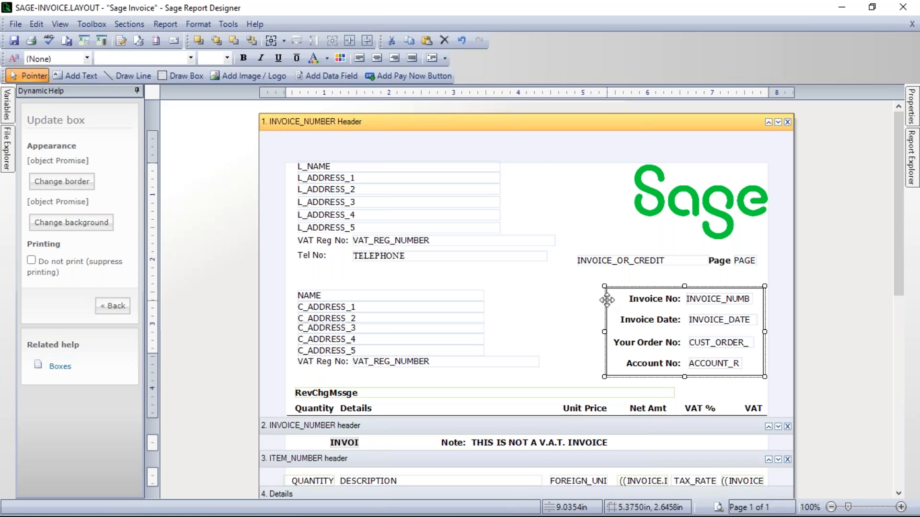
pyautogui.moveTo(604, 285); pyautogui.dragTo(621, 304)
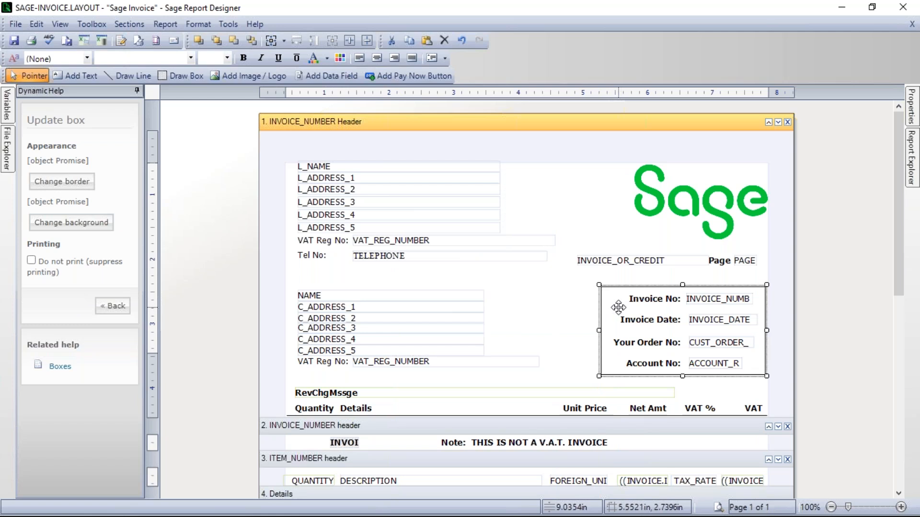
pyautogui.click(575, 290)
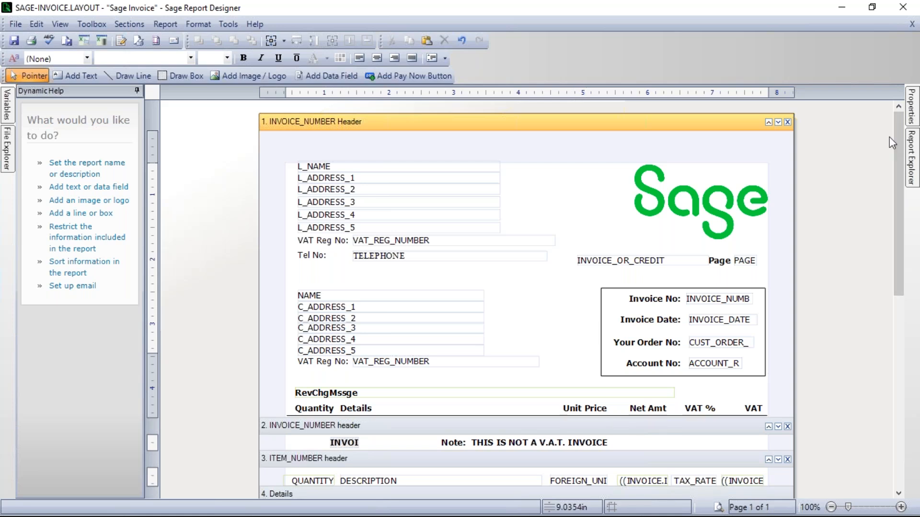
# Step: Show the properties of the box around the invoice details and widen the property name column
pyautogui.click(608, 306)
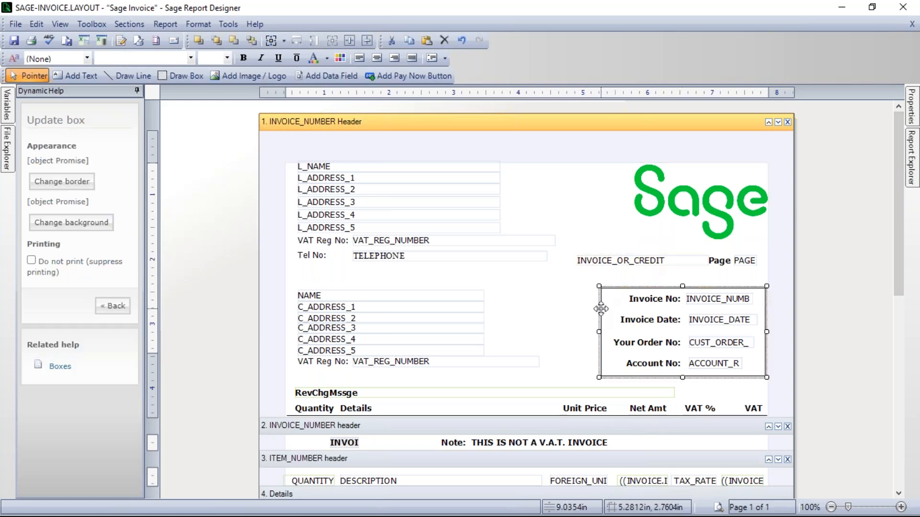
pyautogui.click(912, 103)
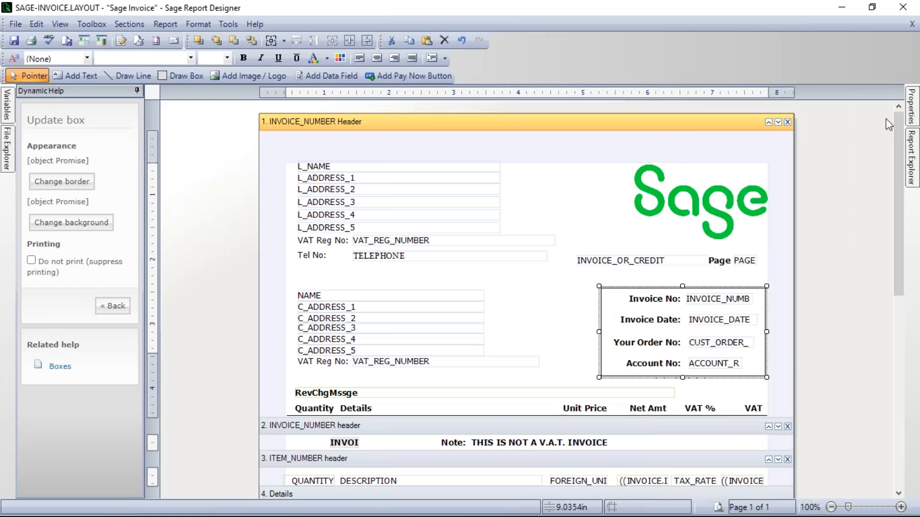
pyautogui.click(912, 110)
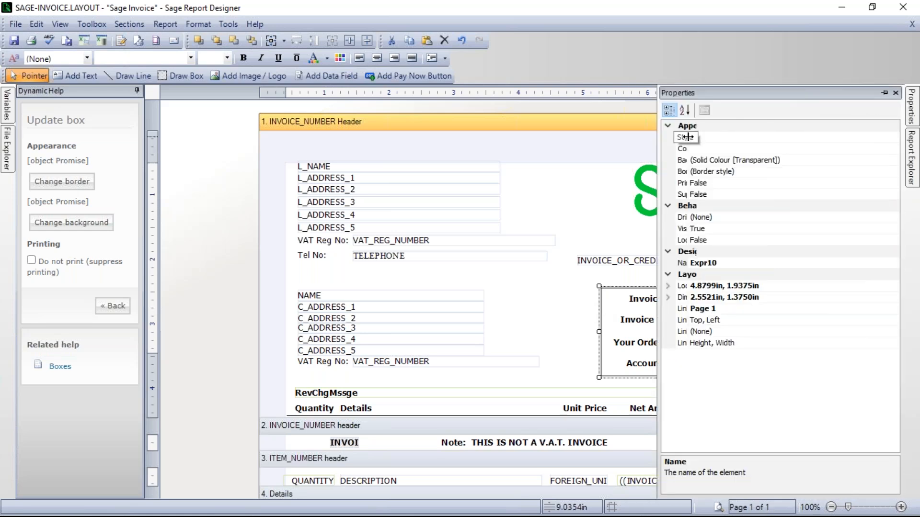
pyautogui.moveTo(720, 138); pyautogui.dragTo(796, 145)
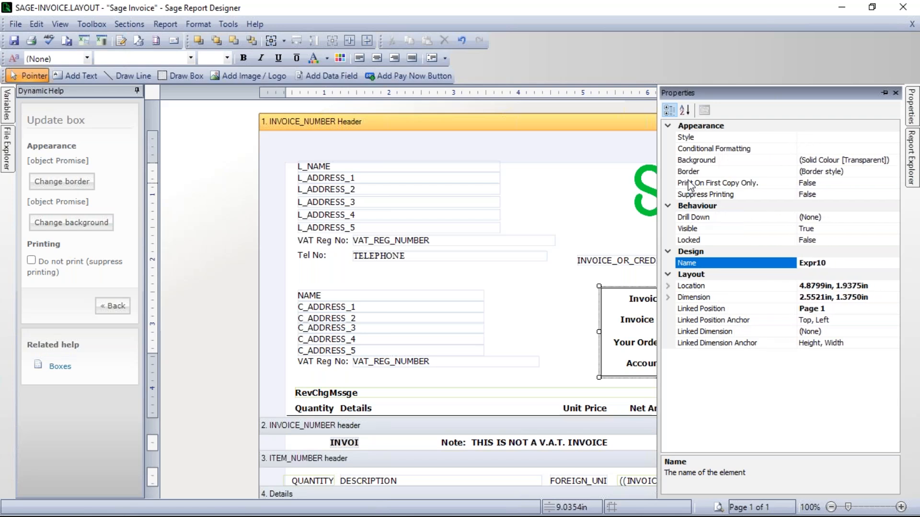
# Step: Set the box's background to the solid colour Firebrick and clear the selection
pyautogui.click(813, 160)
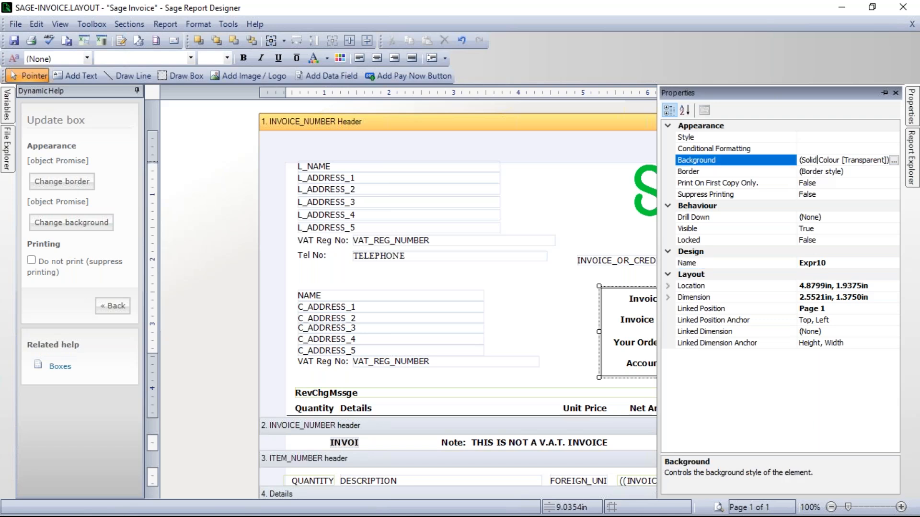
pyautogui.click(894, 161)
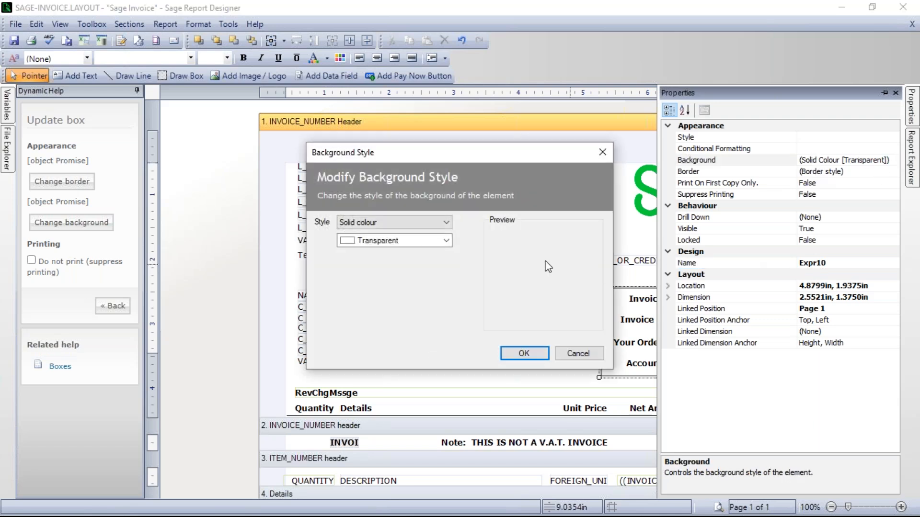
pyautogui.click(446, 222)
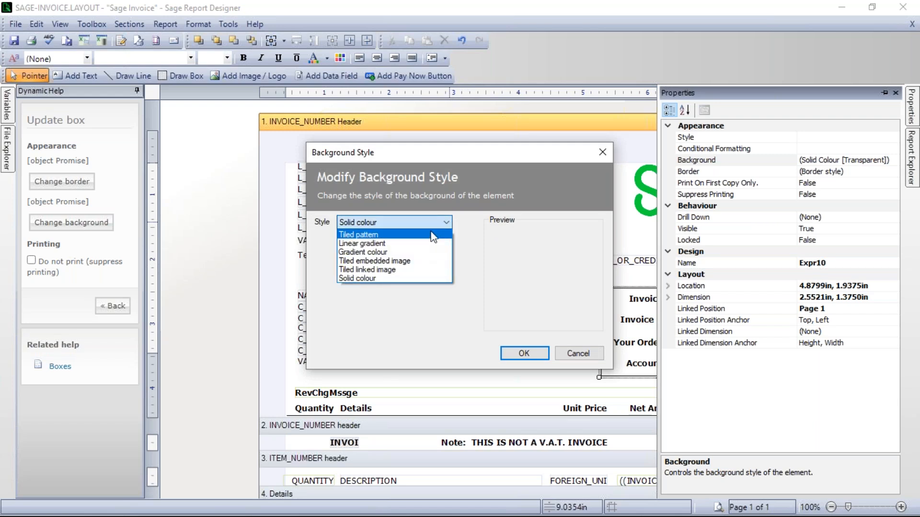
pyautogui.click(374, 279)
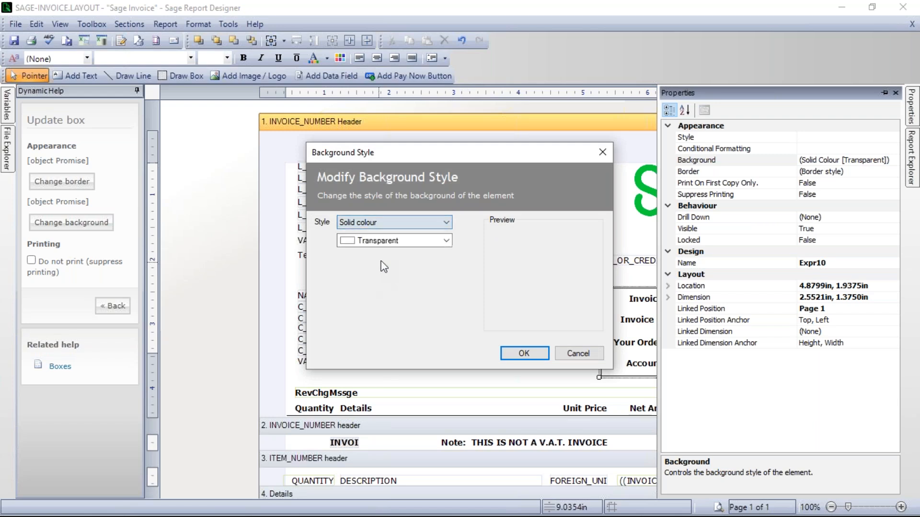
pyautogui.click(365, 243)
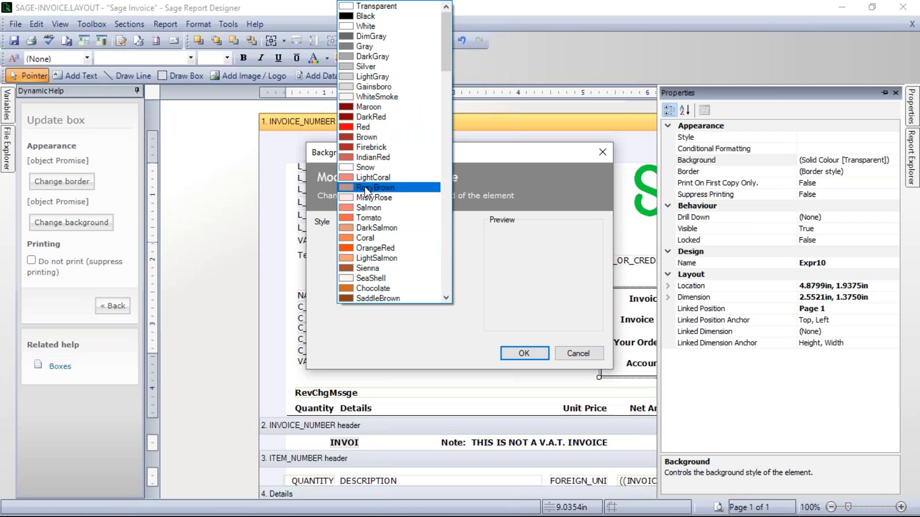
pyautogui.click(379, 149)
pyautogui.click(525, 353)
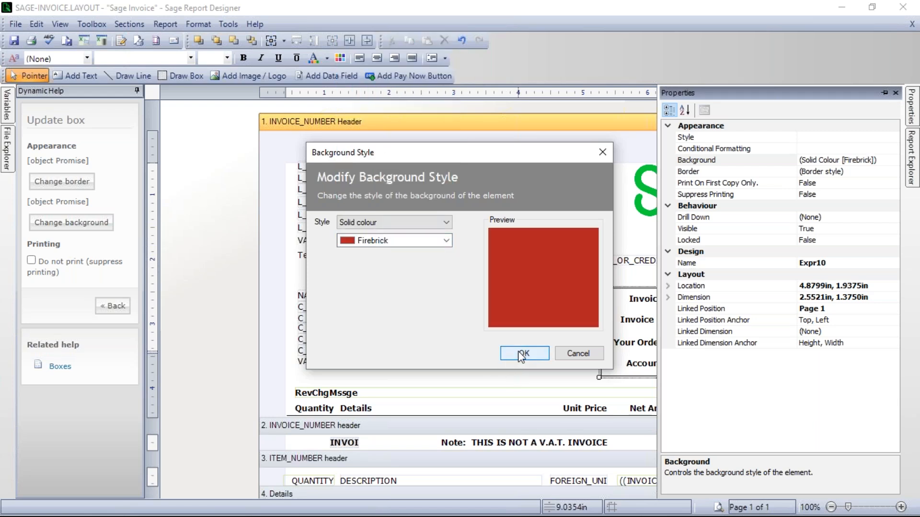
pyautogui.click(591, 257)
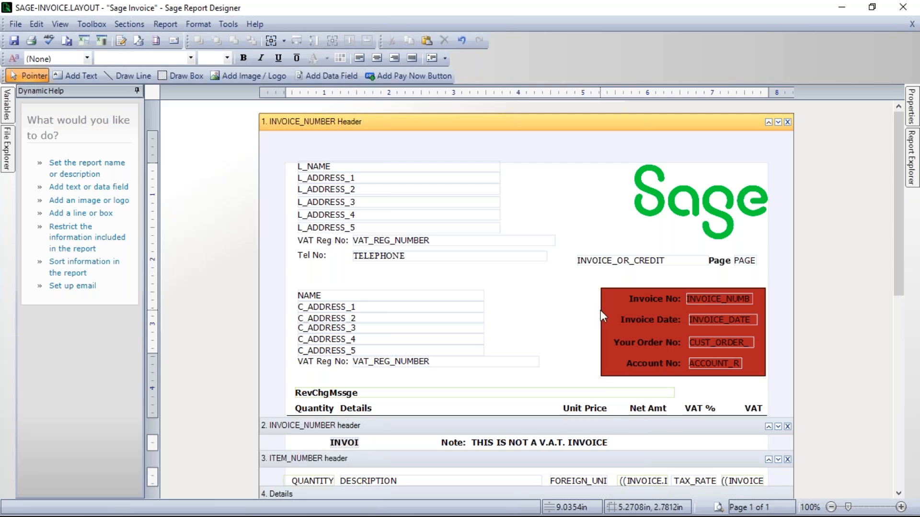
# Step: Set the background of the box around the invoice details to Transparent and close its properties
pyautogui.click(602, 309)
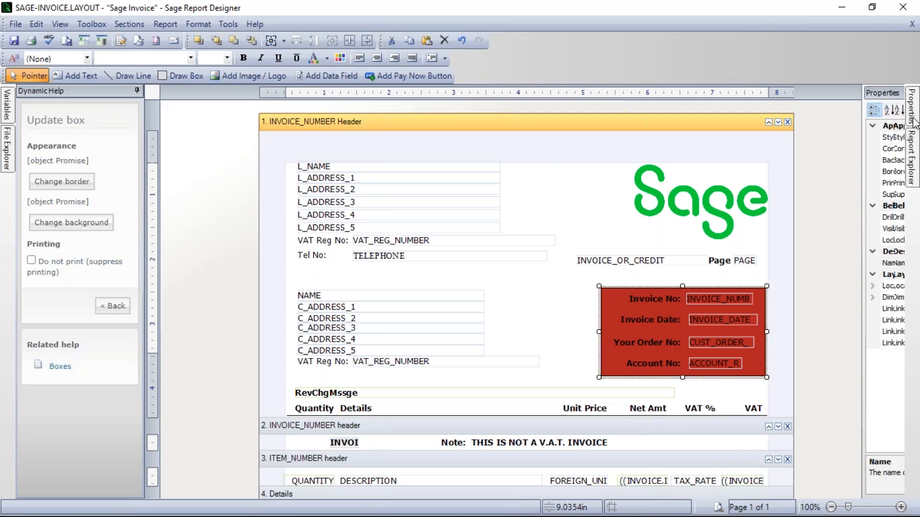
pyautogui.moveTo(914, 109)
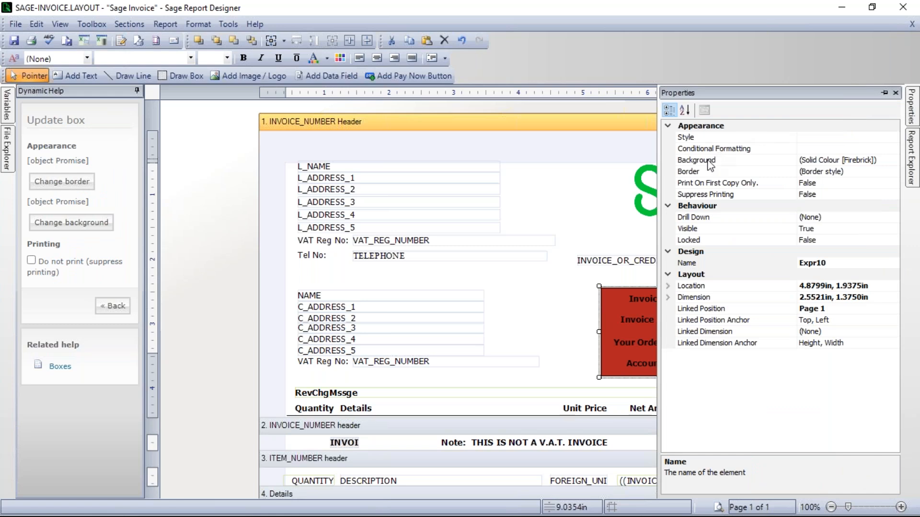
pyautogui.click(873, 161)
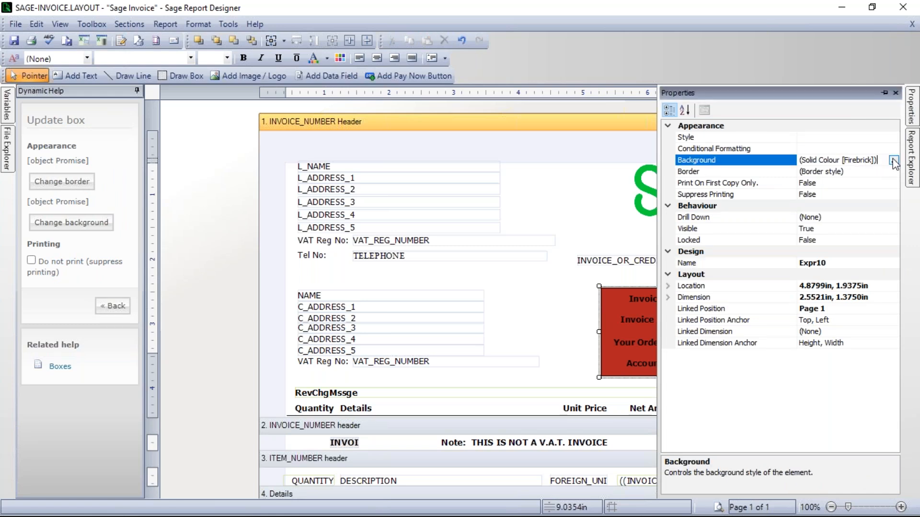
pyautogui.click(894, 161)
pyautogui.click(447, 241)
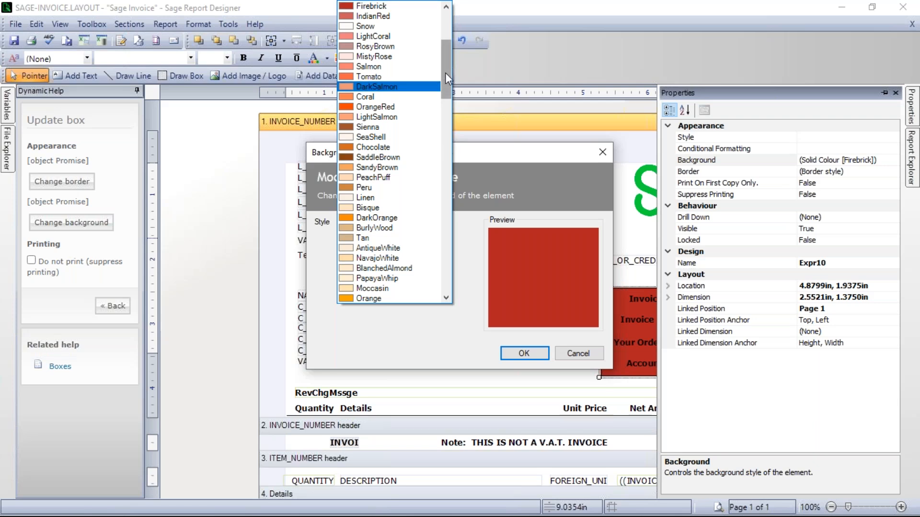
pyautogui.moveTo(445, 74); pyautogui.dragTo(446, 30)
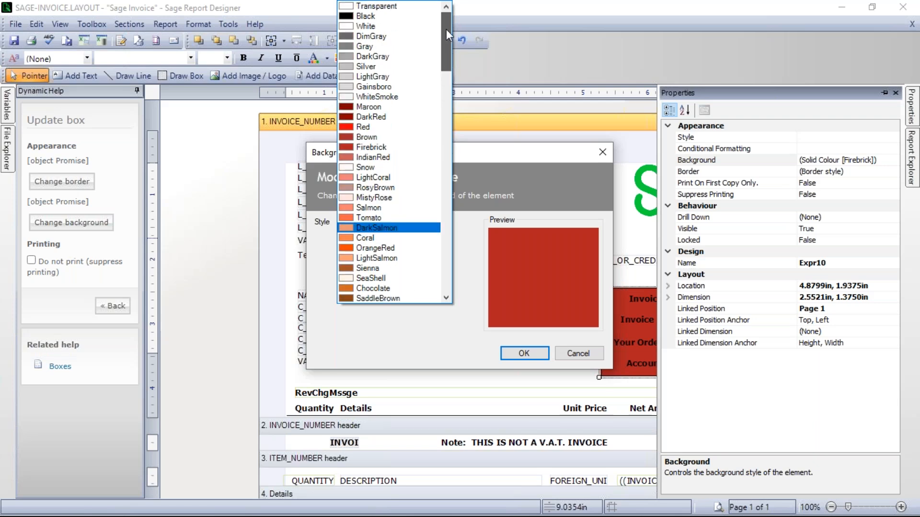
pyautogui.click(396, 7)
pyautogui.click(525, 355)
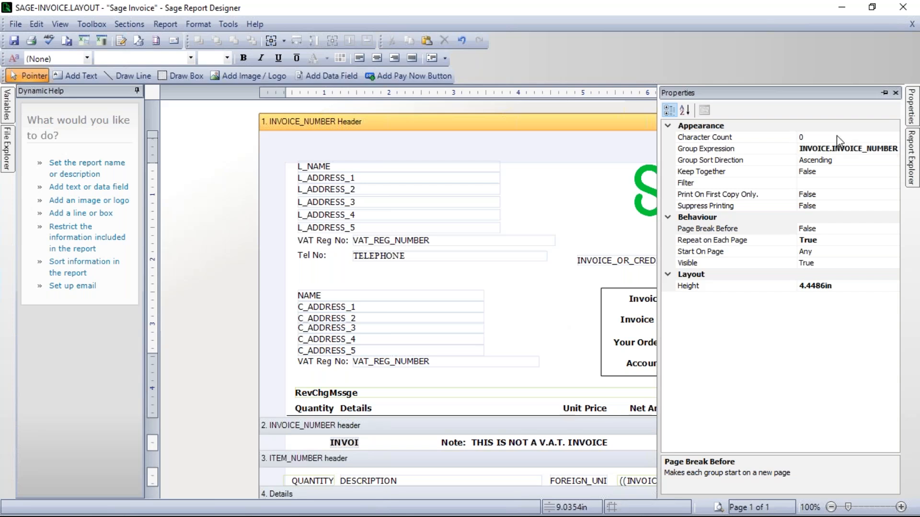
pyautogui.click(884, 93)
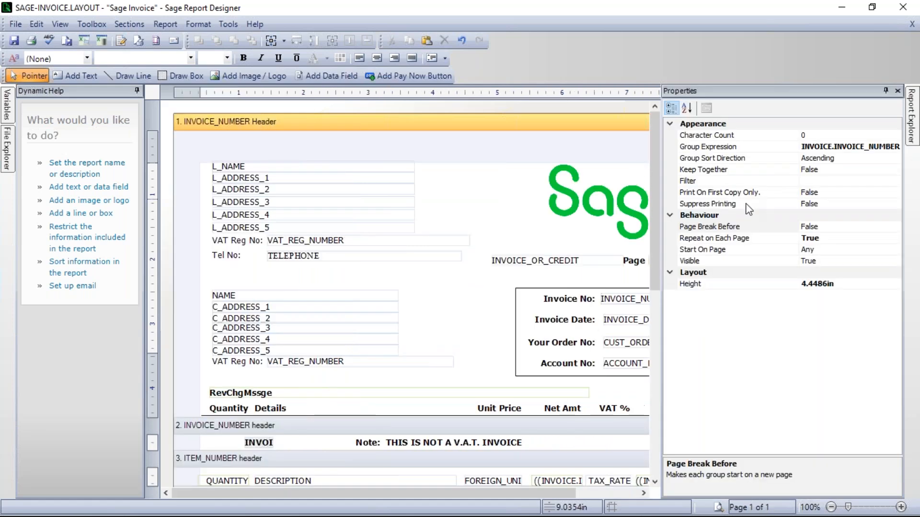
pyautogui.click(898, 90)
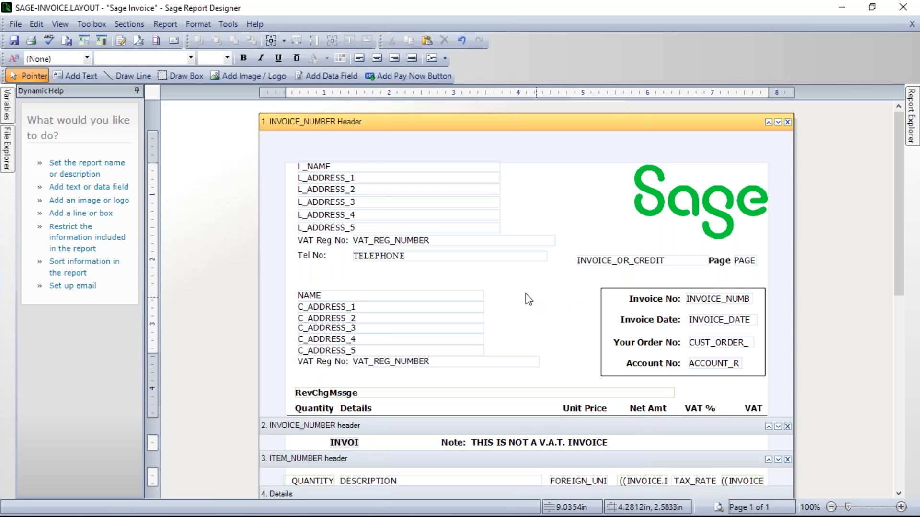
# Step: Save the Sage Invoice layout, then close Report Designer and the Layouts window
pyautogui.click(13, 42)
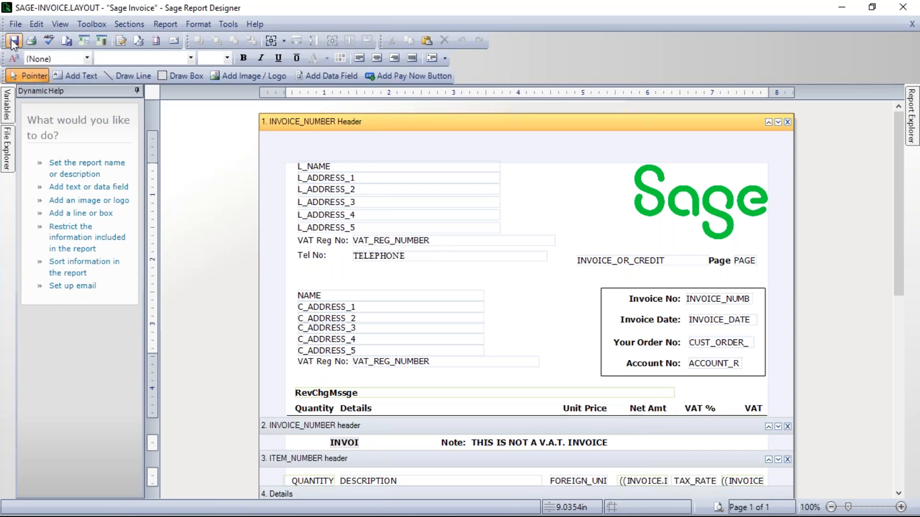
pyautogui.click(903, 8)
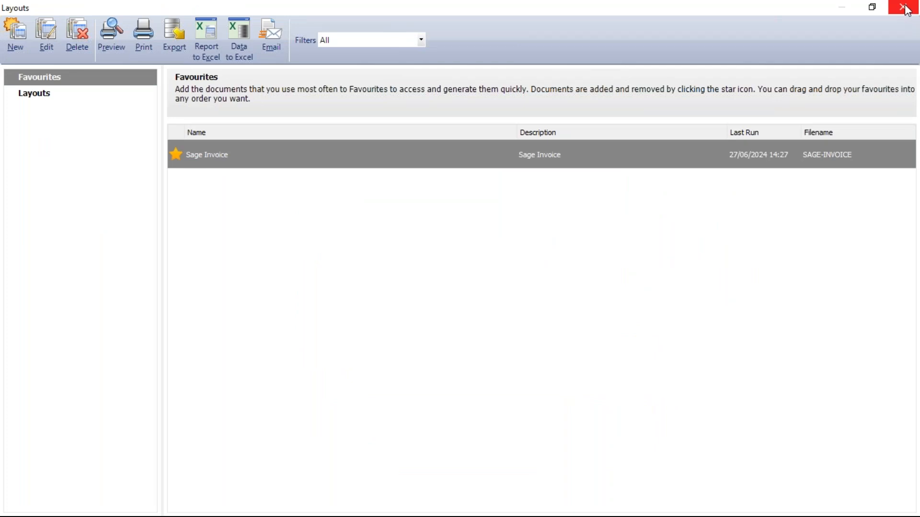
pyautogui.click(907, 11)
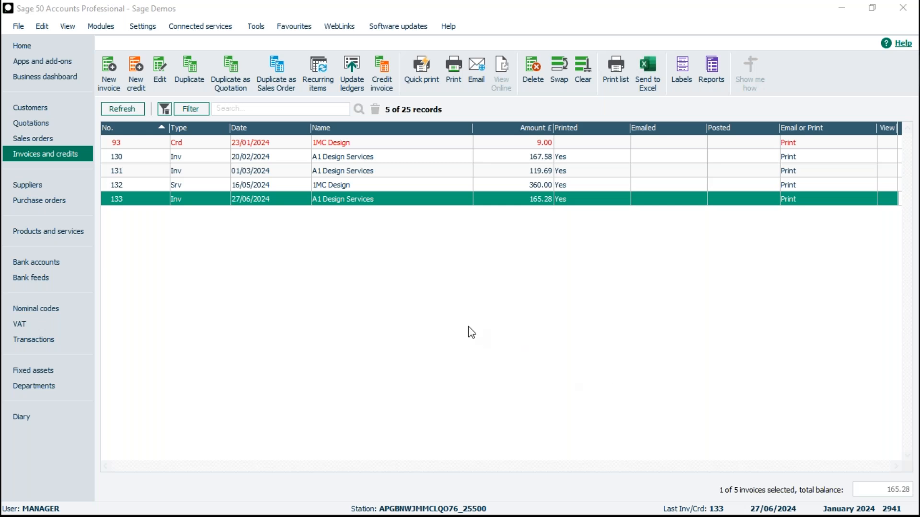
# Step: Start a company backup that includes only Layout Templates, leaving out Report Files
pyautogui.click(18, 27)
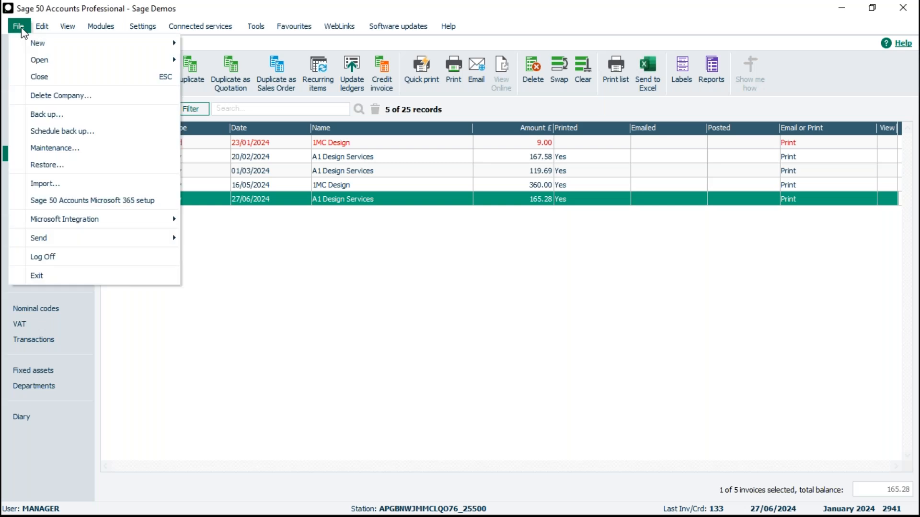
pyautogui.click(43, 115)
pyautogui.click(501, 299)
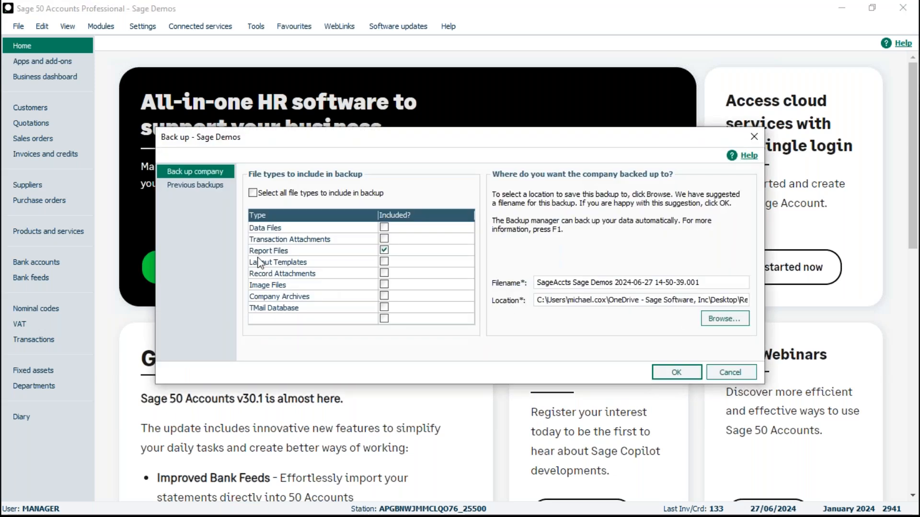
pyautogui.click(384, 264)
pyautogui.click(383, 249)
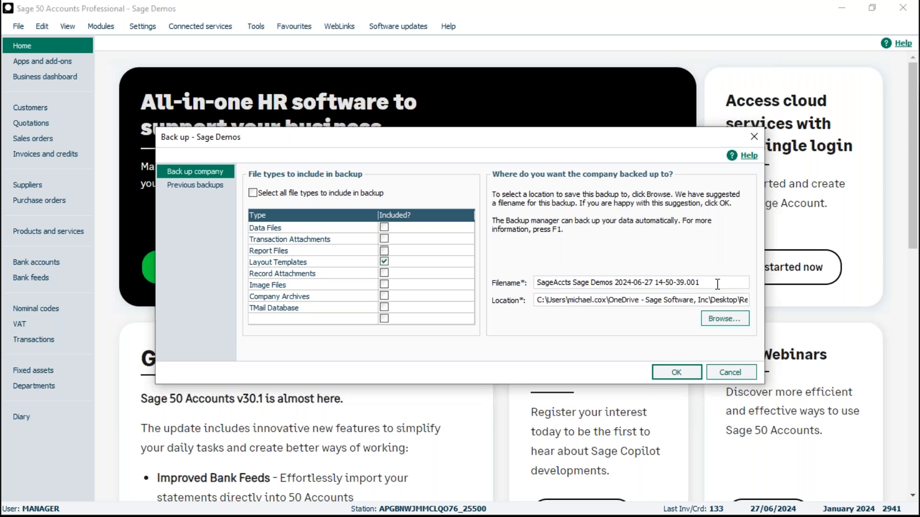
# Step: Name the backup file Sage Layouts and set its location to the Desktop
pyautogui.moveTo(697, 282); pyautogui.dragTo(515, 283)
pyautogui.write('Sag')
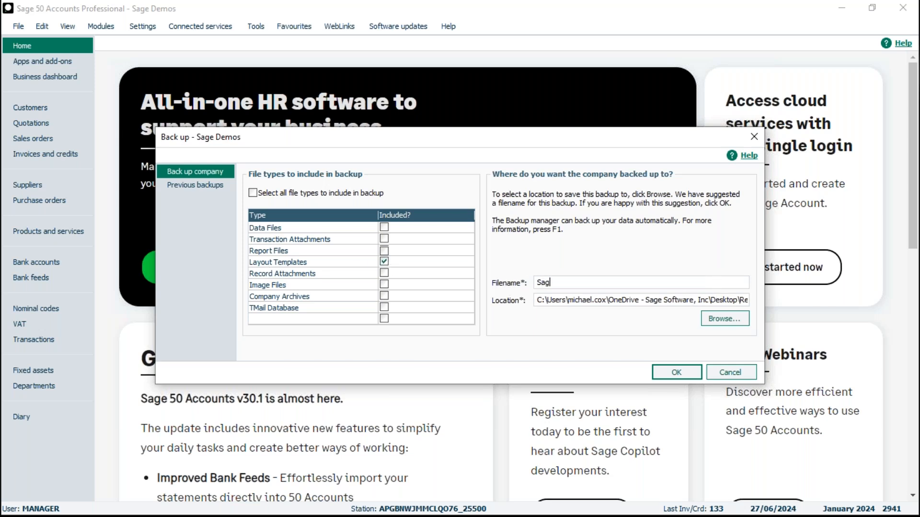
pyautogui.write('e Layouts')
pyautogui.click(722, 319)
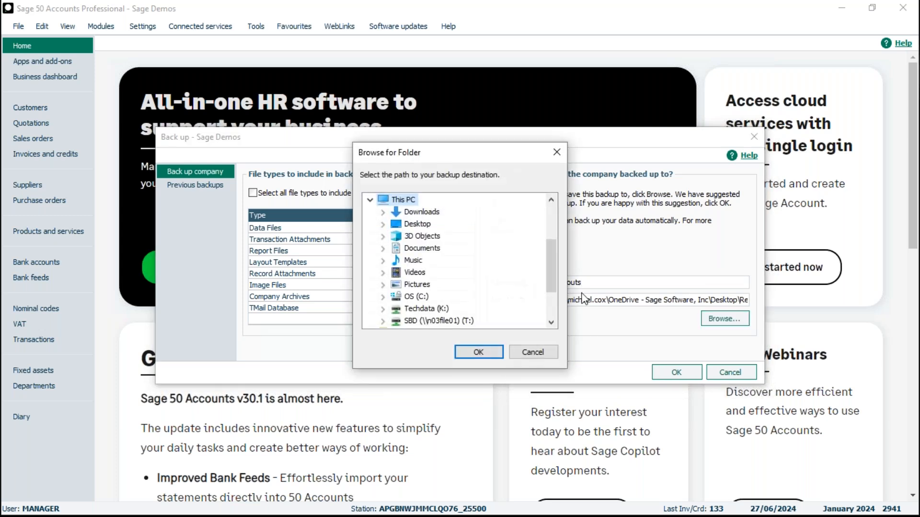
pyautogui.click(420, 223)
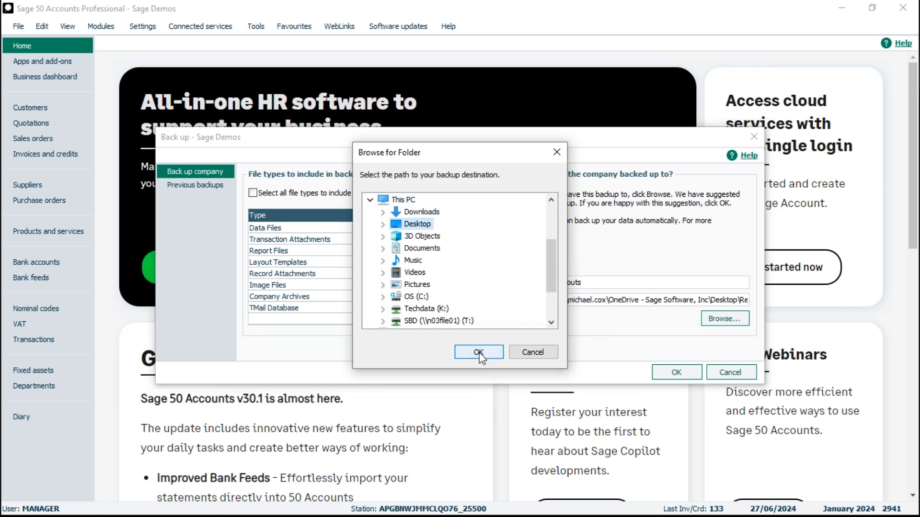
pyautogui.click(479, 353)
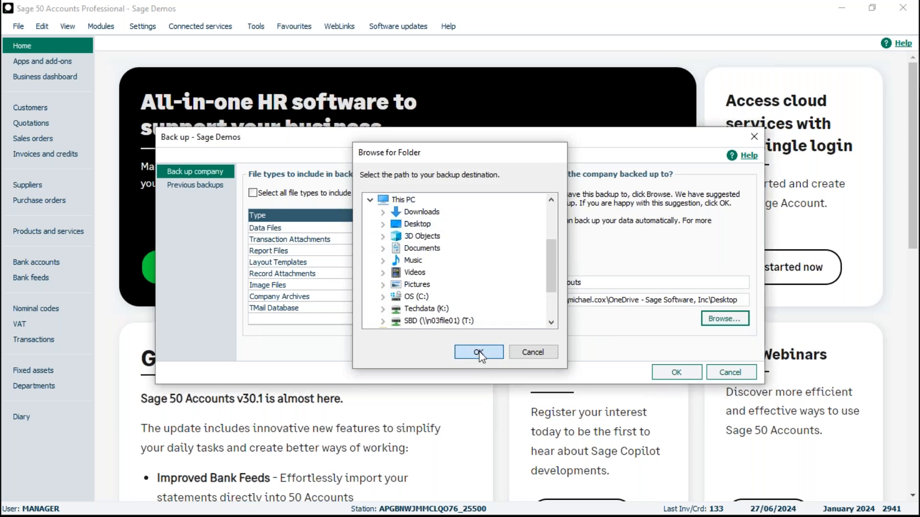
# Step: Run the backup, overwriting the existing file and continuing without data files
pyautogui.click(677, 374)
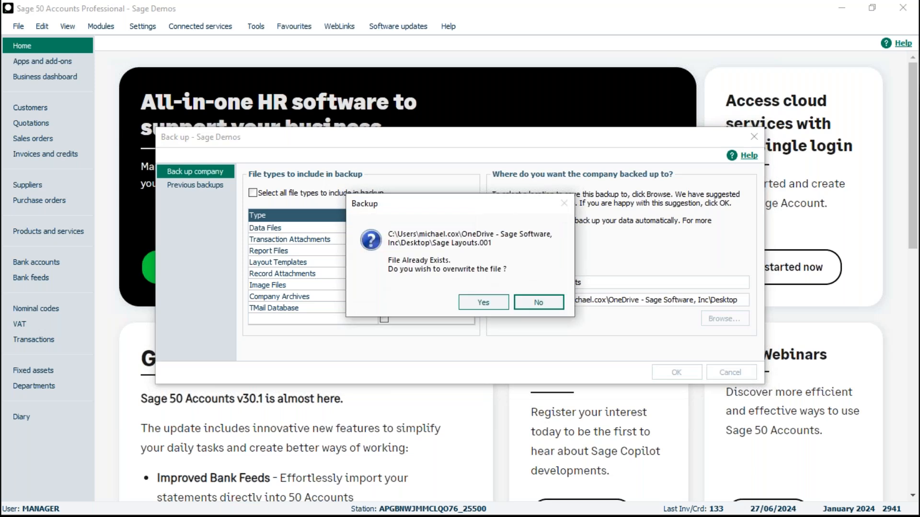
pyautogui.click(484, 303)
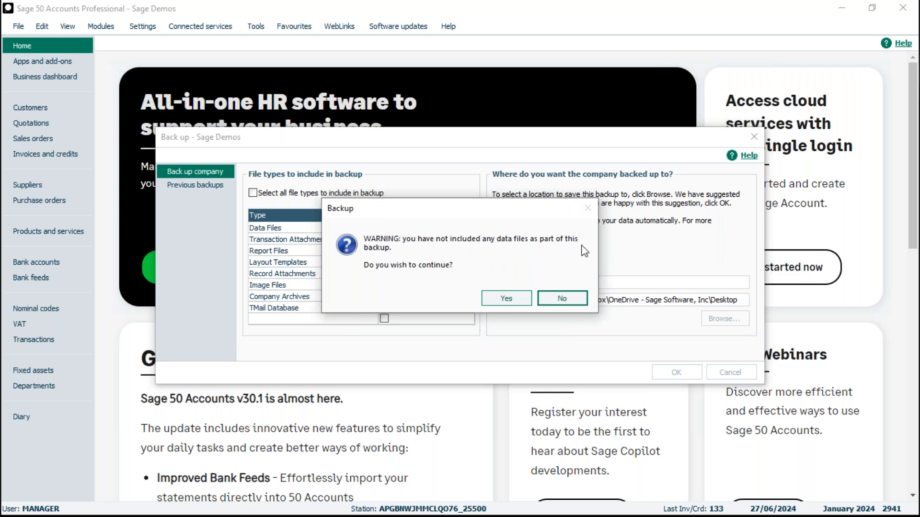
pyautogui.click(510, 298)
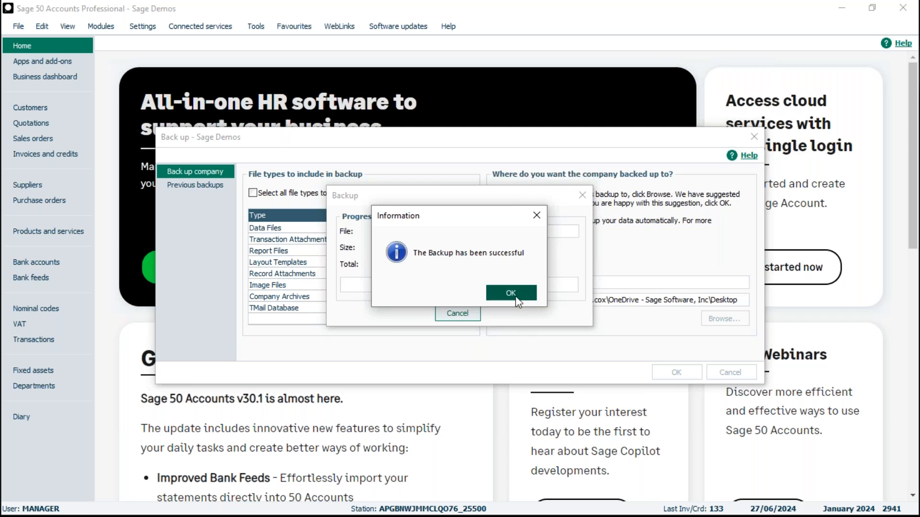
pyautogui.click(511, 296)
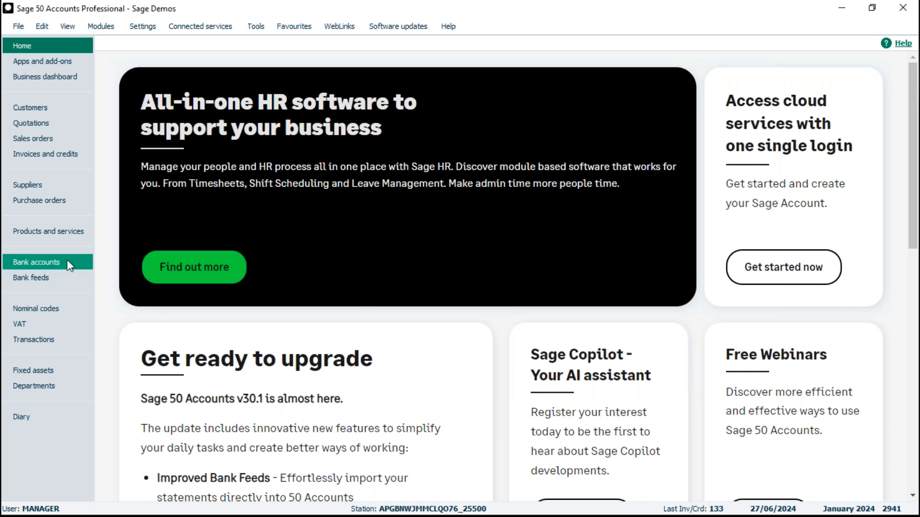
# Step: Delete the Sage Invoice layout from the print layouts for invoice 133 and close the Layouts window
pyautogui.click(36, 153)
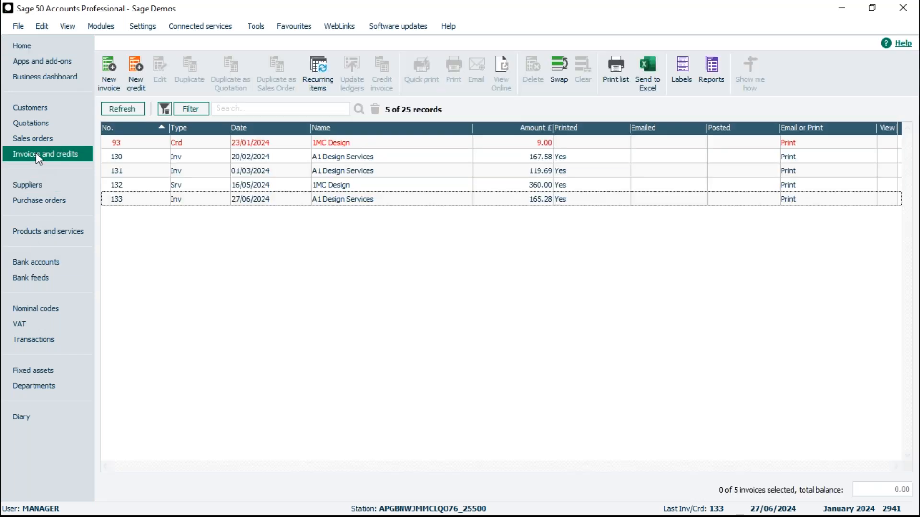
pyautogui.click(359, 199)
pyautogui.click(455, 72)
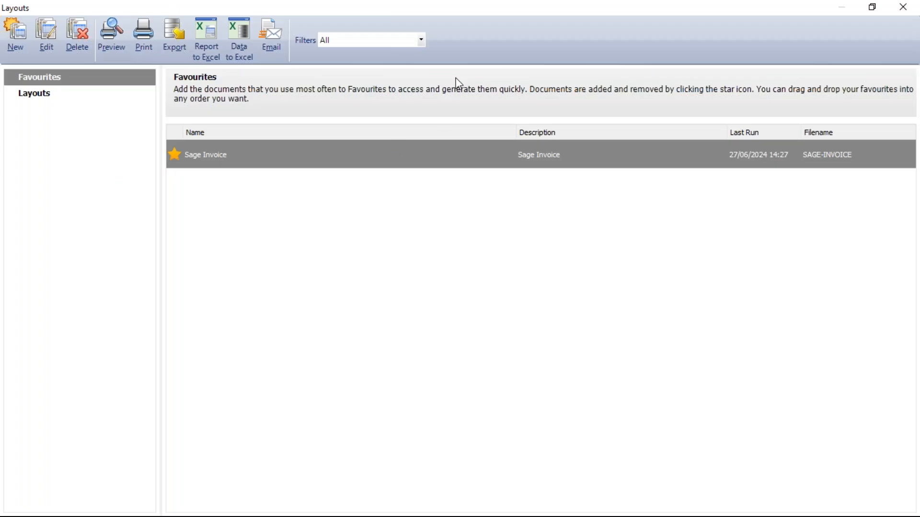
pyautogui.moveTo(292, 154)
pyautogui.click(77, 34)
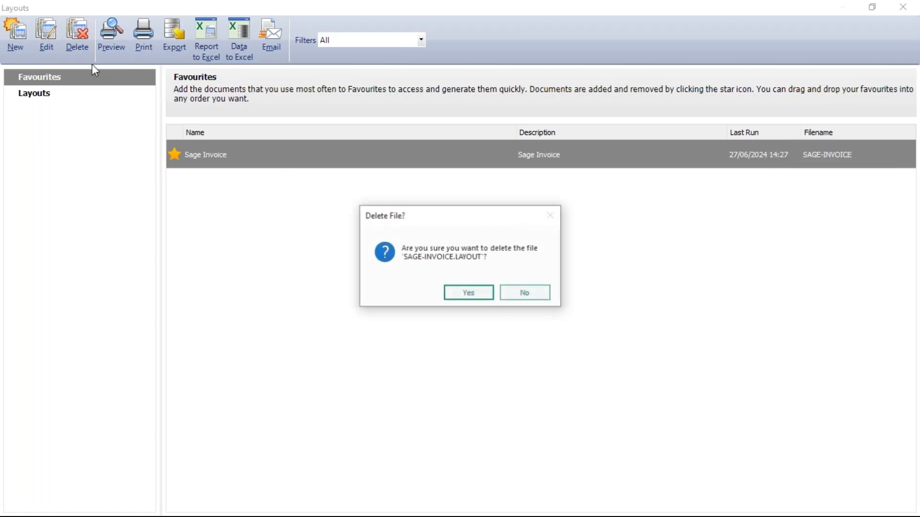
pyautogui.click(462, 293)
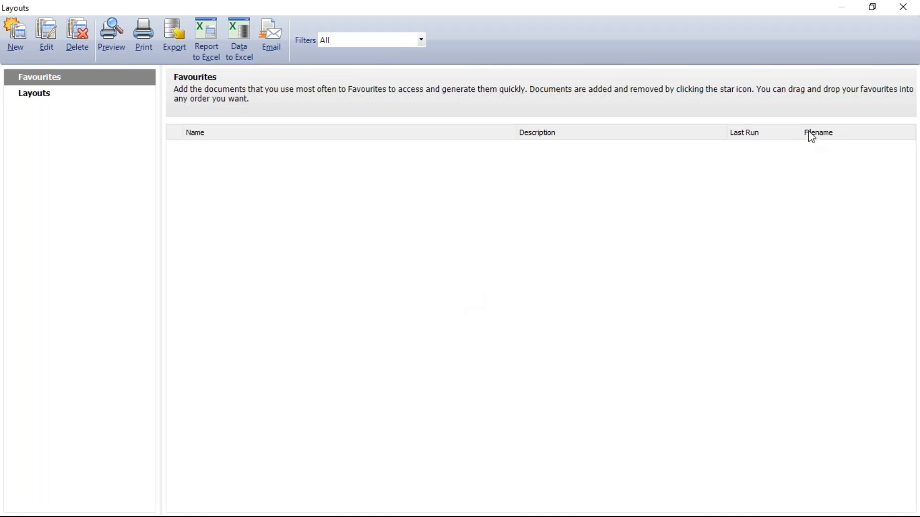
pyautogui.click(904, 9)
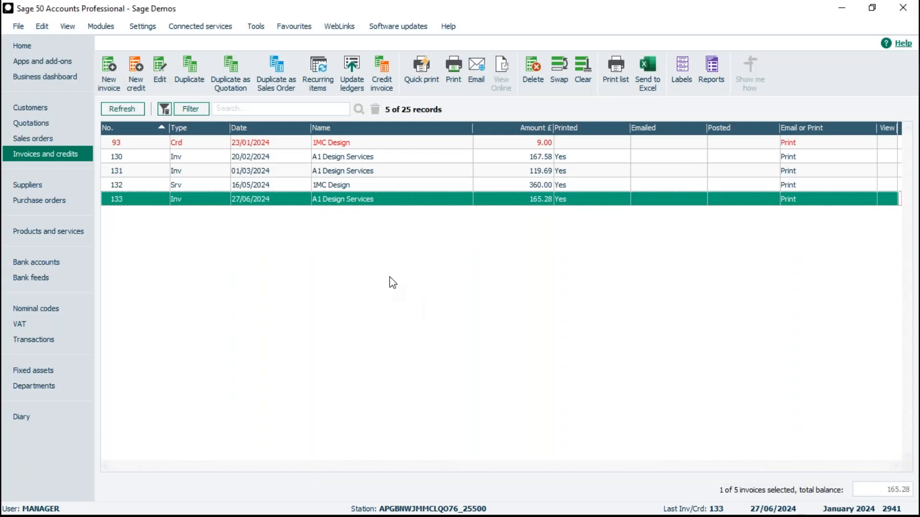
# Step: Start a company restore and choose the backup file sage layouts.001 from the Desktop
pyautogui.click(18, 27)
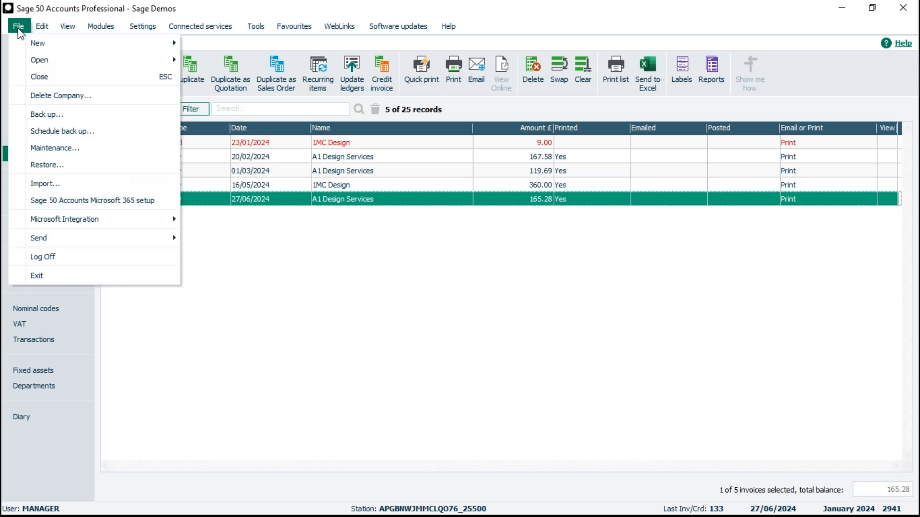
pyautogui.click(43, 165)
pyautogui.click(497, 301)
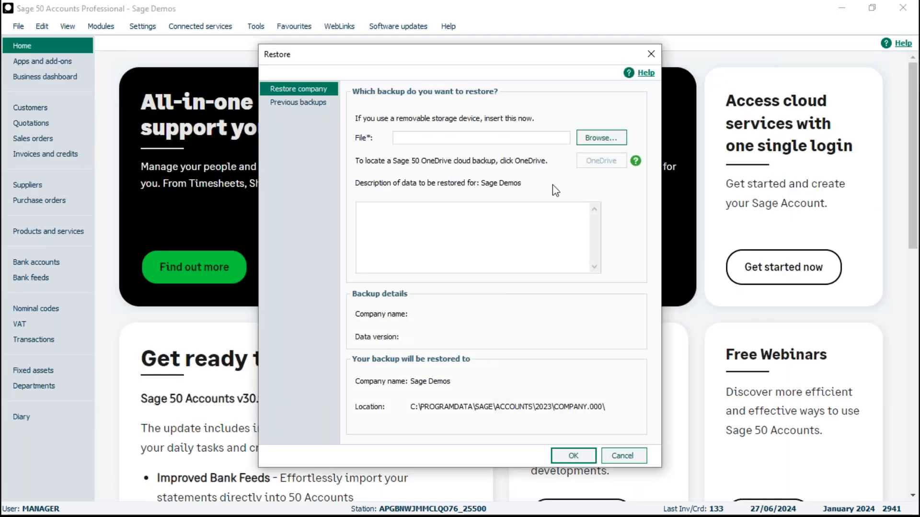
pyautogui.click(604, 138)
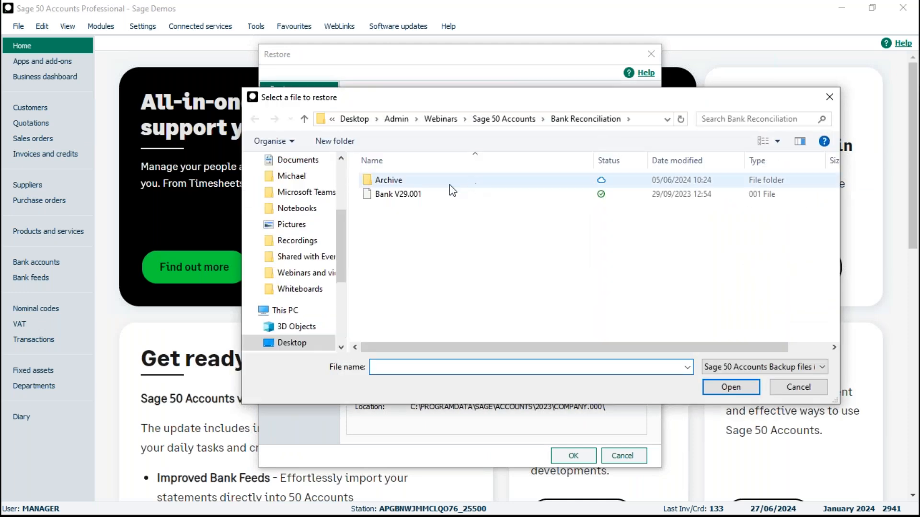
pyautogui.click(301, 343)
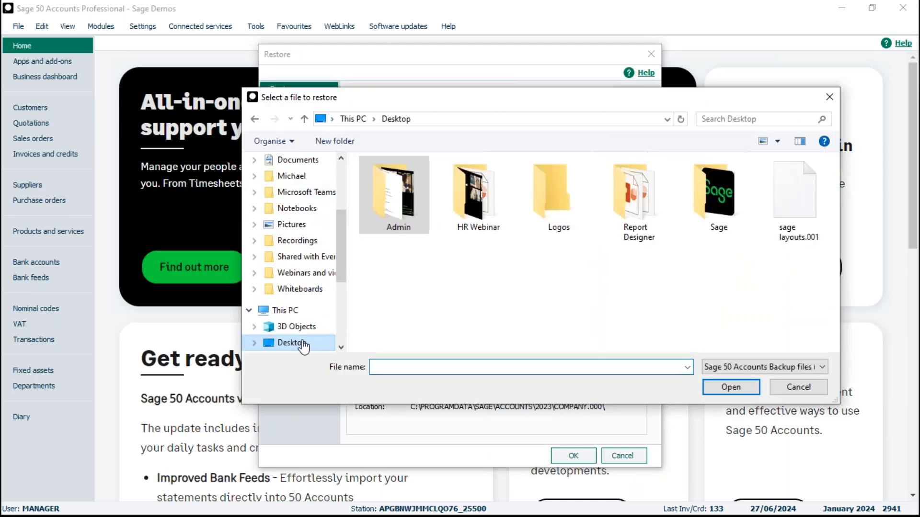
pyautogui.click(797, 200)
pyautogui.click(732, 387)
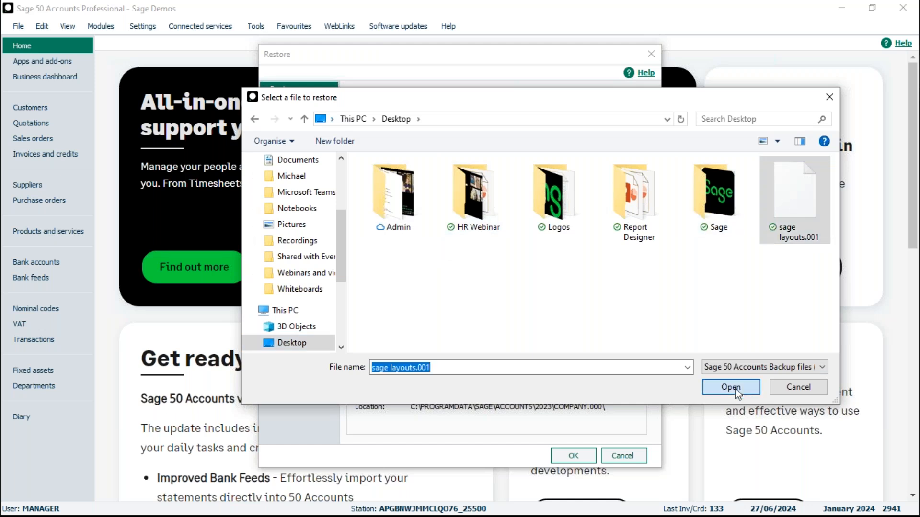
# Step: Restore the layouts backup into the Sage Demos company, accepting that current data is overwritten
pyautogui.click(574, 458)
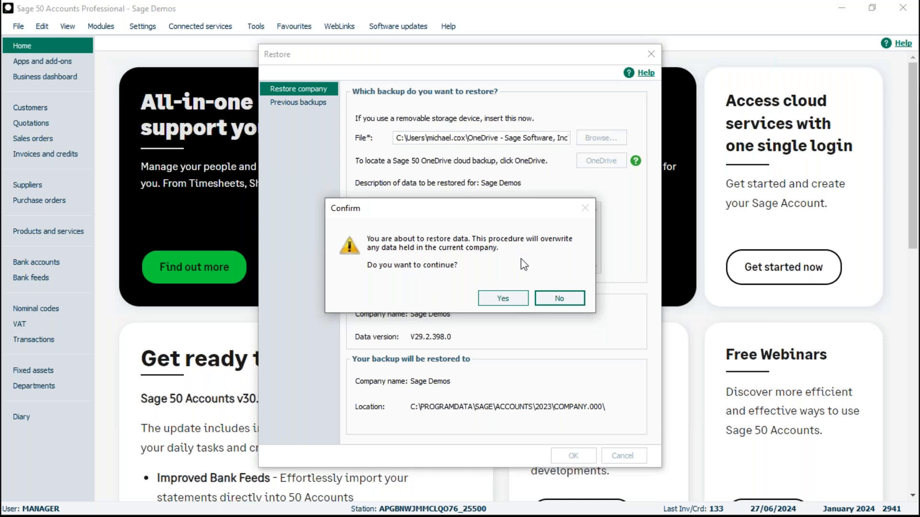
pyautogui.click(502, 295)
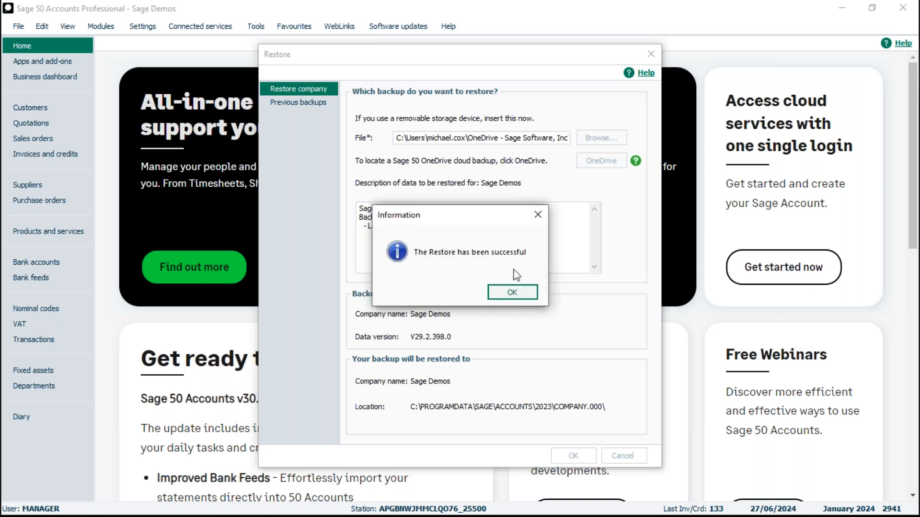
pyautogui.click(512, 293)
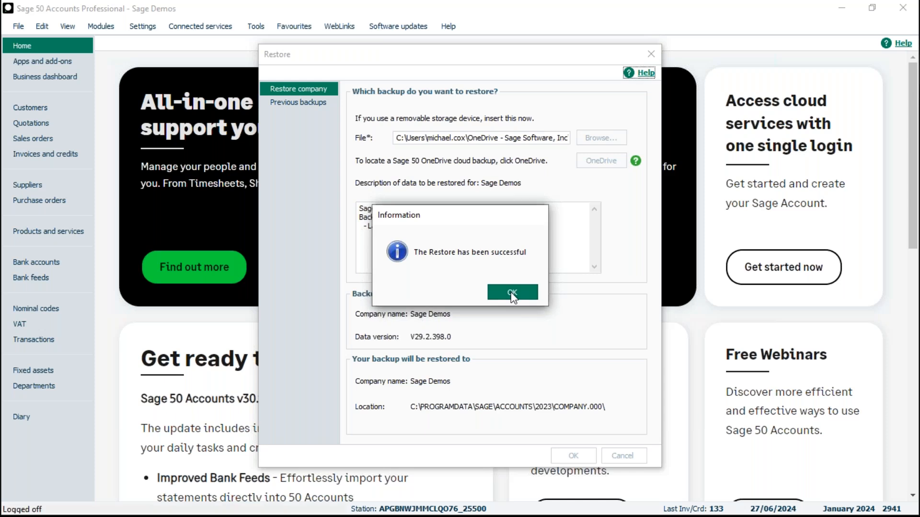
# Step: Dismiss the restore message and log on again as manager with the account password
pyautogui.write('manager')
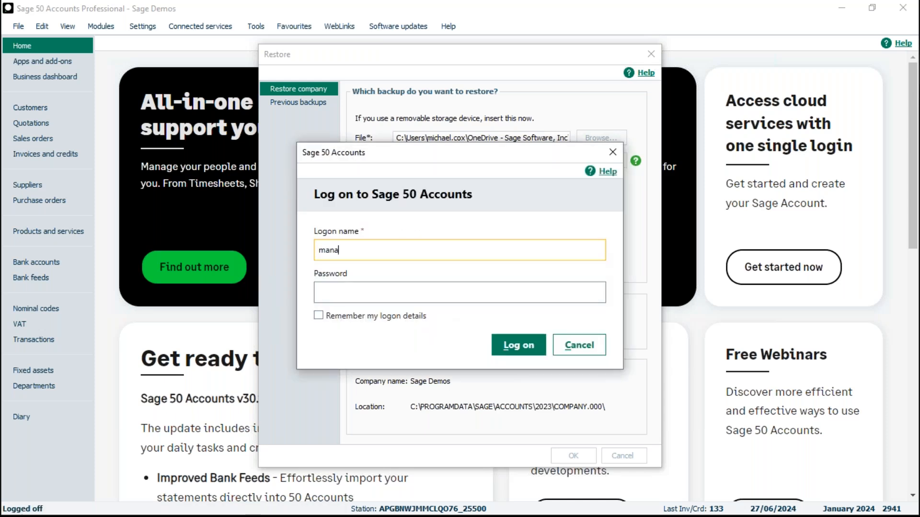
pyautogui.press('Tab')
pyautogui.write('••')
pyautogui.press('Return')
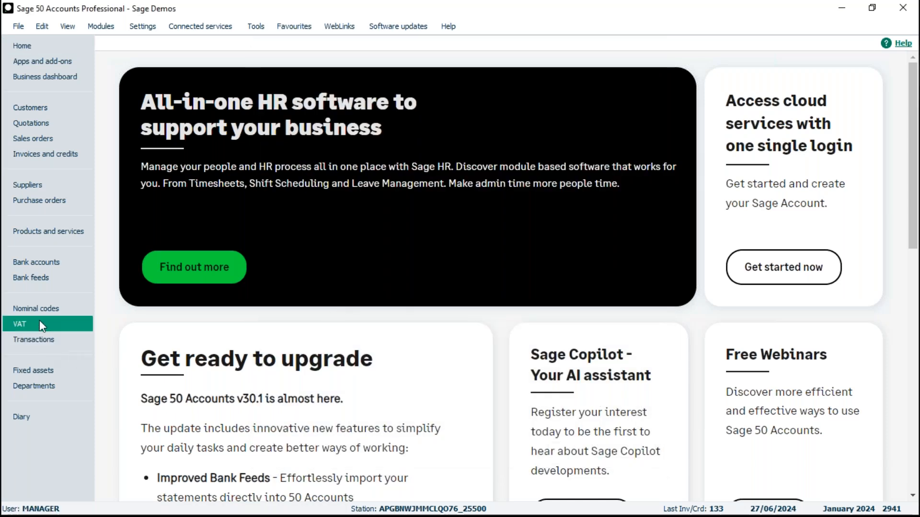
# Step: Check the print layouts for invoice 133 for the Sage Invoice layout, and close the Layouts window
pyautogui.click(44, 154)
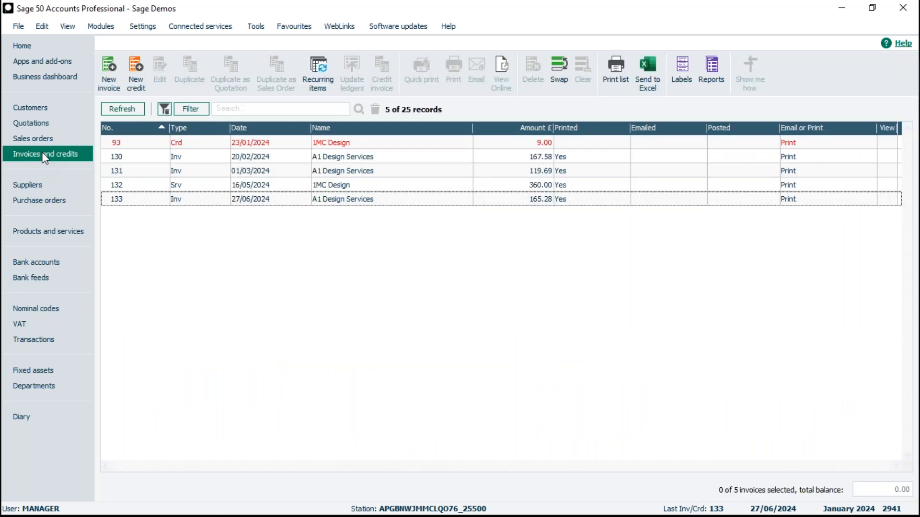
pyautogui.click(406, 201)
pyautogui.click(453, 66)
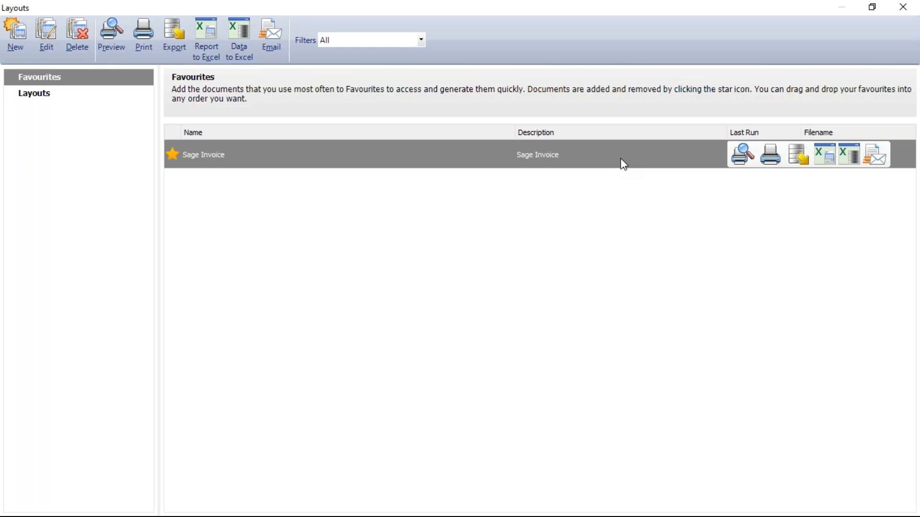
pyautogui.click(903, 8)
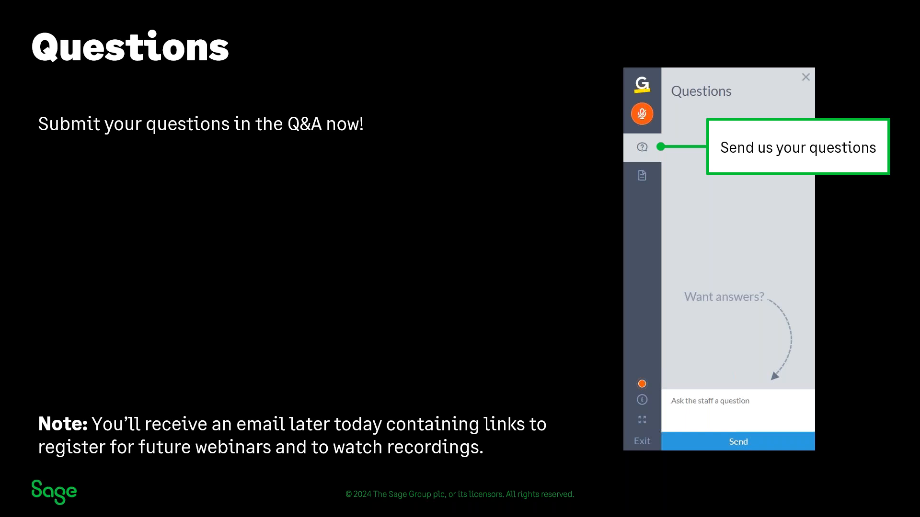
pyautogui.press('Right')
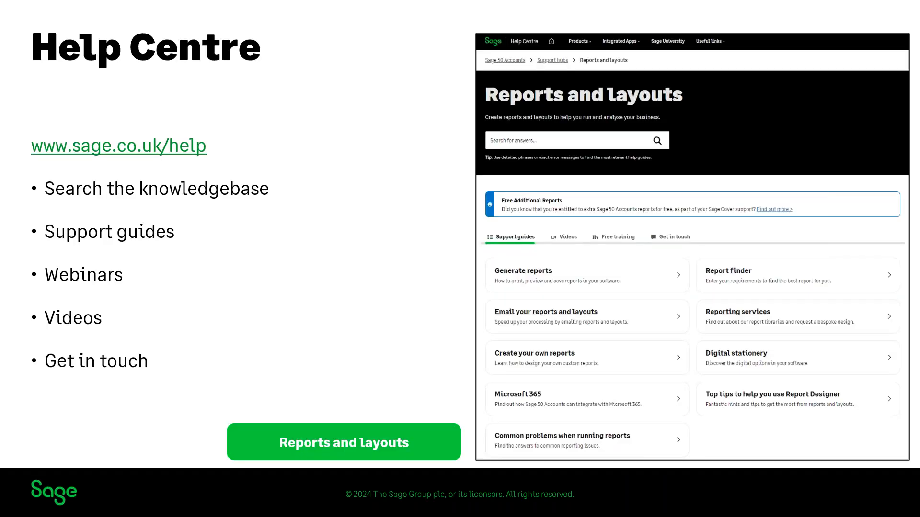